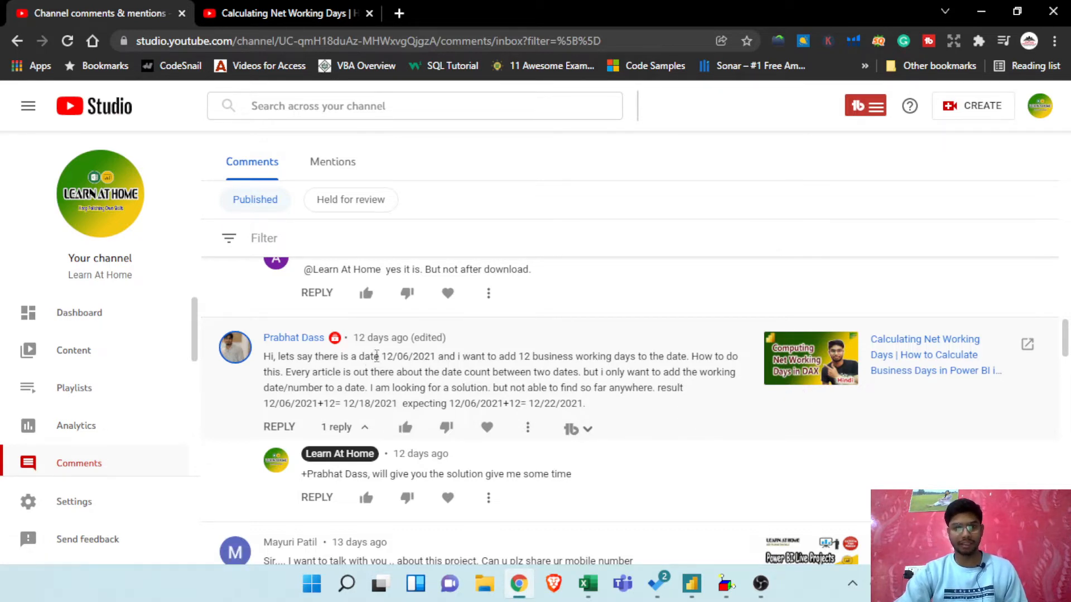
- Review the viewer comment about adding 12 business working days to 12/06/2021, including its start date and expected result
left_click_drag(383, 357, 438, 356)
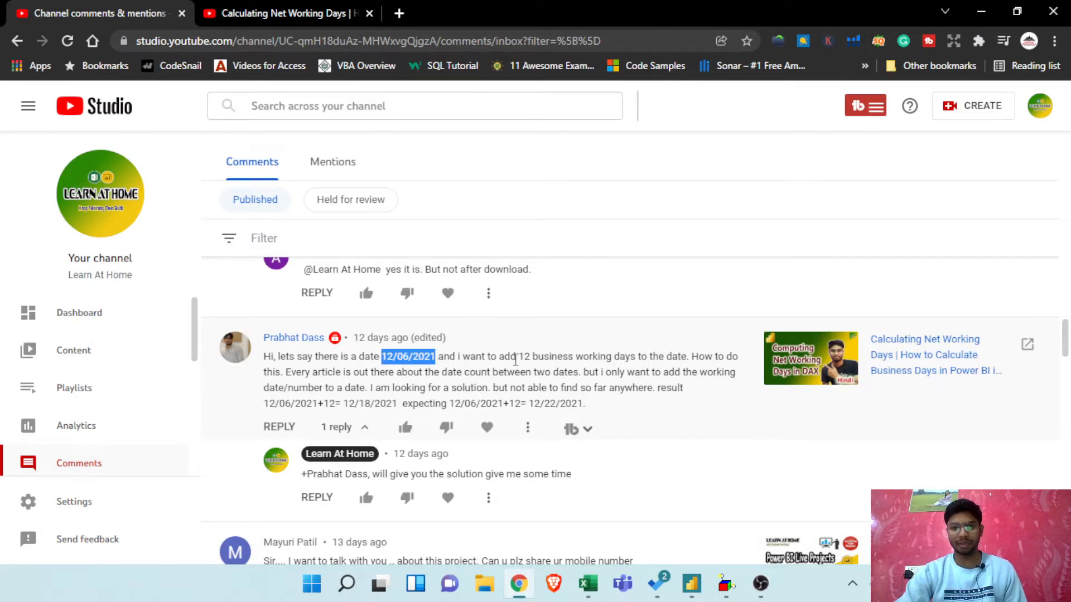
left_click_drag(518, 357, 661, 357)
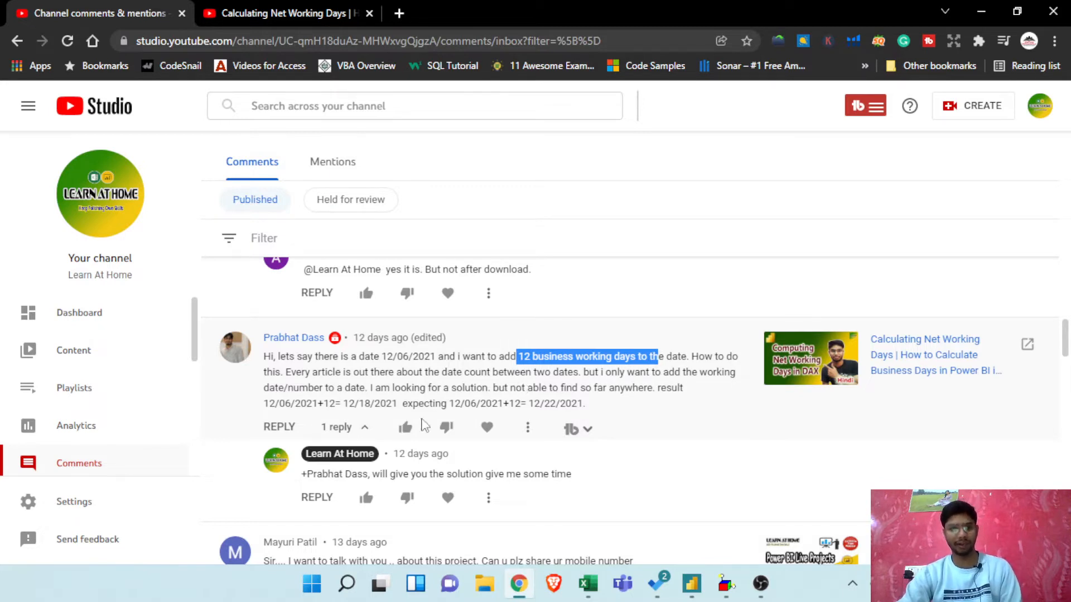
left_click_drag(523, 402, 614, 410)
left_click(614, 409)
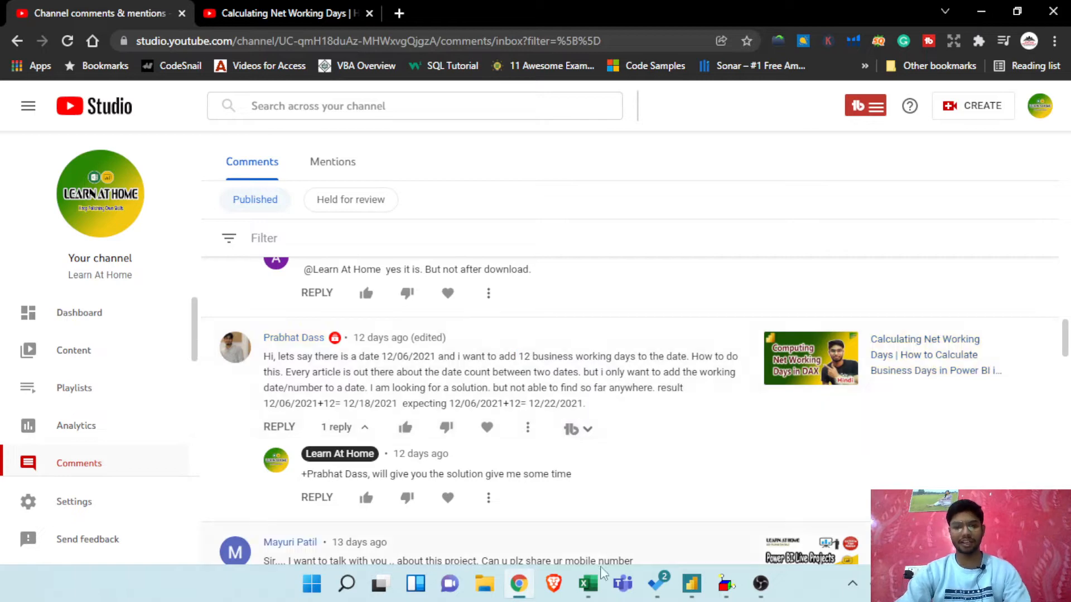
- Switch to Excel and clear the contents of cells F3:J9 on Sheet1
left_click(588, 584)
left_click(373, 276)
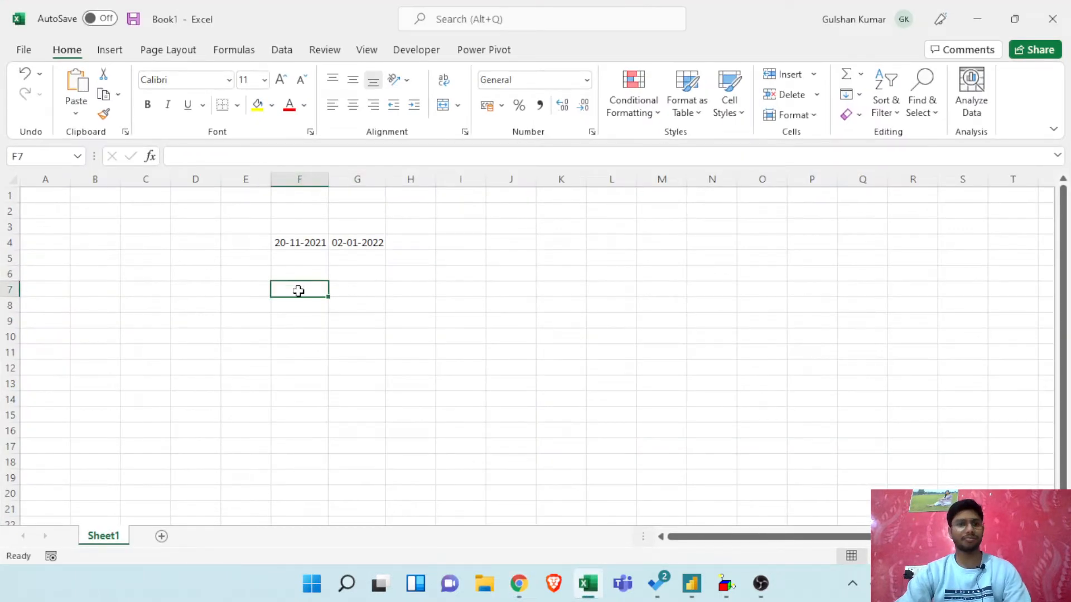
left_click_drag(273, 230, 521, 316)
key("Delete")
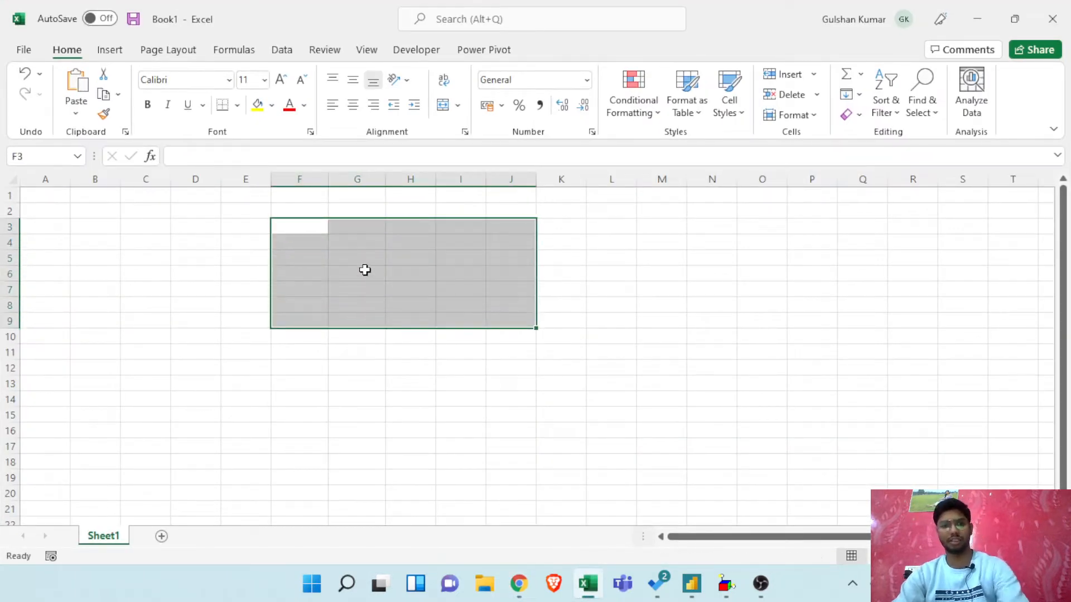
- Enter the date 02-01-2022 in cell G5 and 21/01/2021 in cell F5
left_click(363, 271)
key("Up")
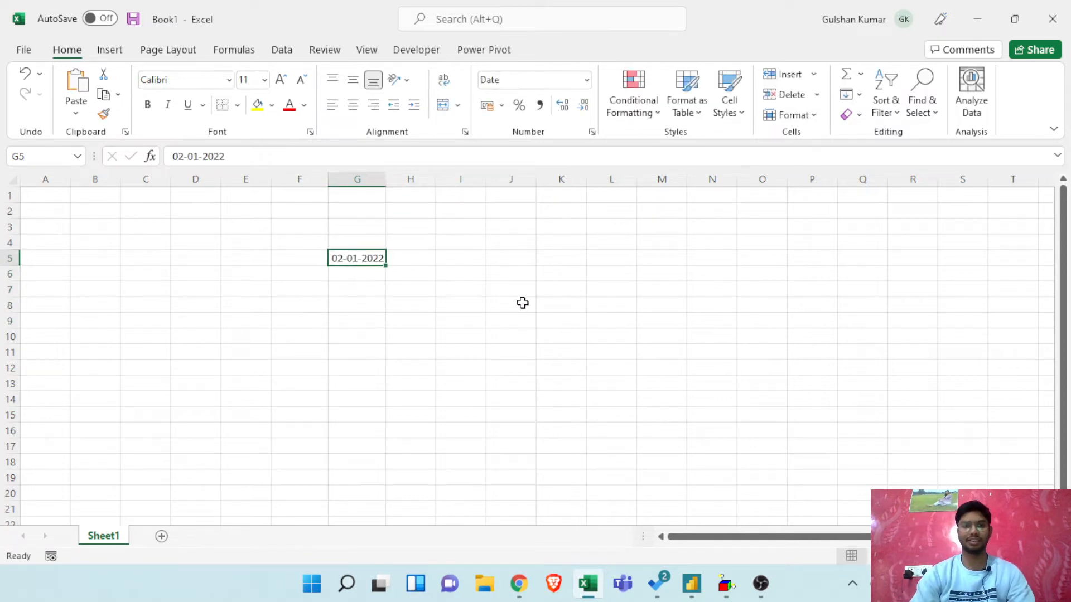
key("Left")
type("21/")
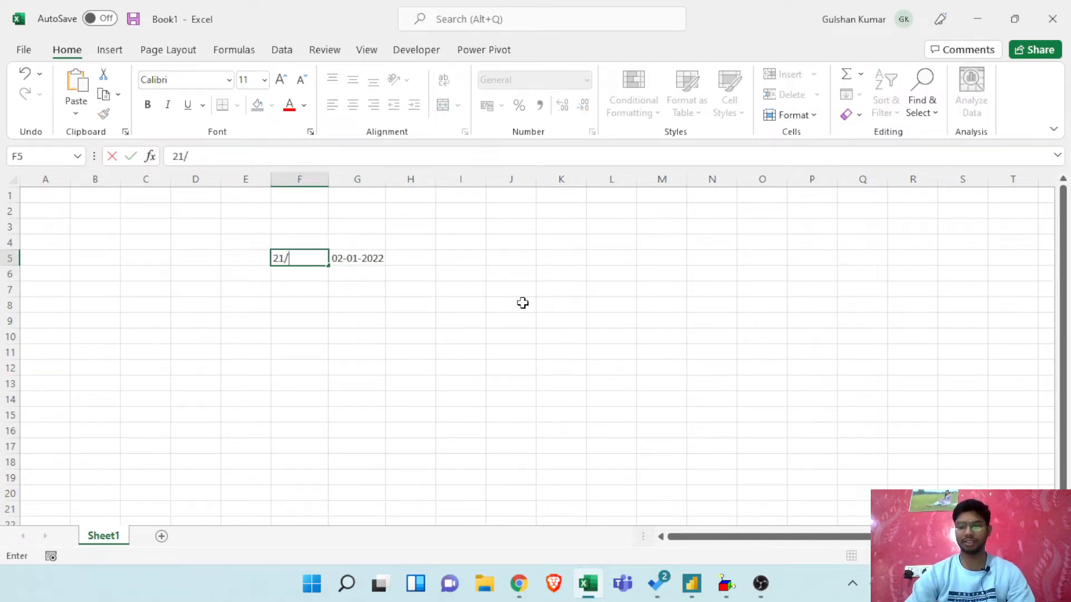
type("01/2021")
key("Return")
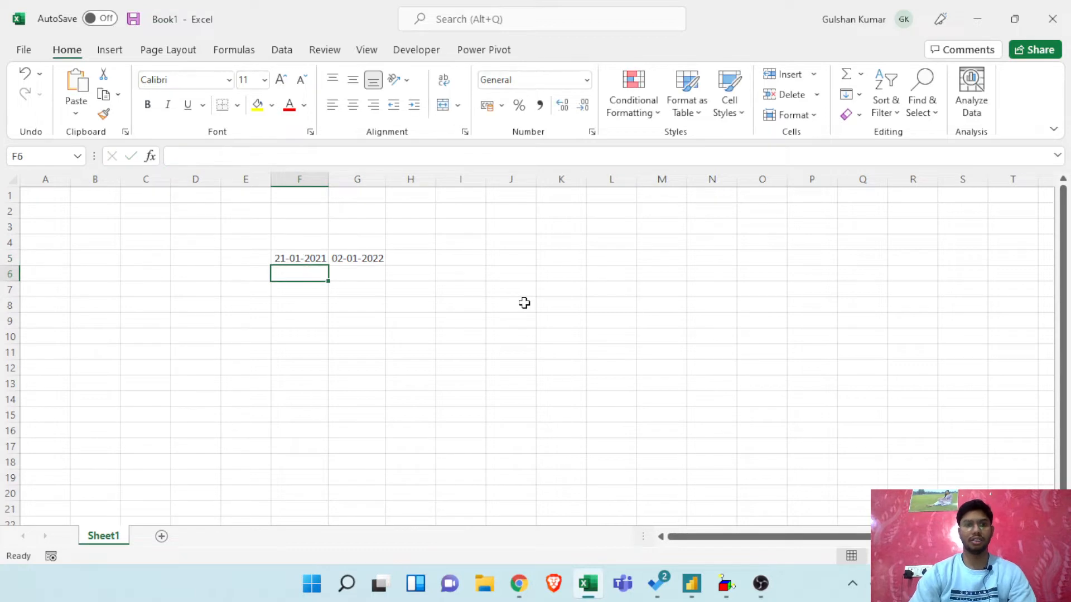
- Enter 5 in cell I5, in the same row as the two dates
key("Up")
key("Right")
key("Right")
key("Right")
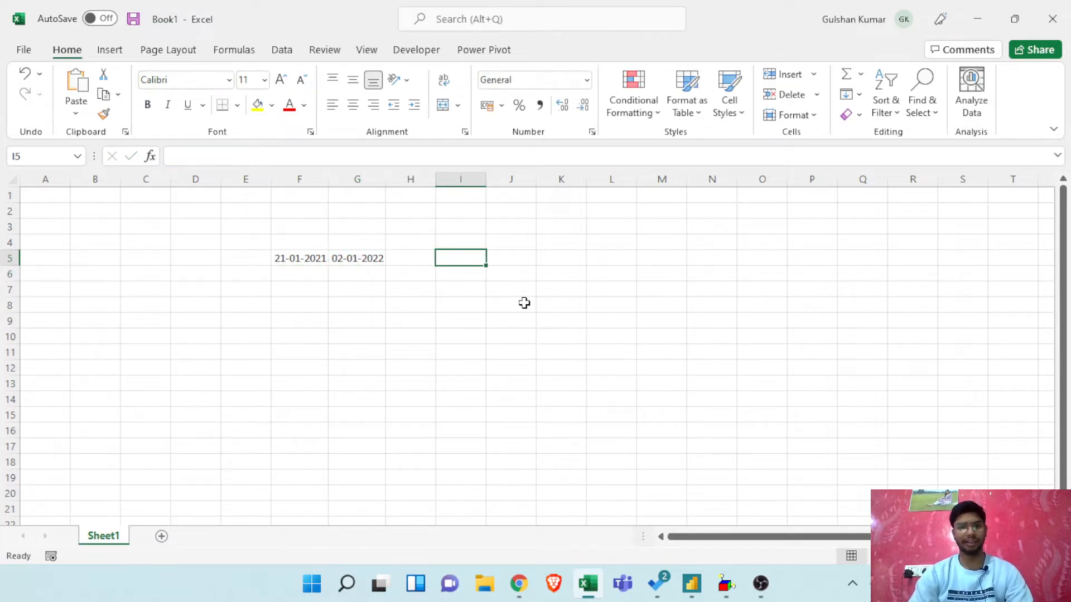
key("Left")
key("Right")
type("5")
key("Return")
key("Up")
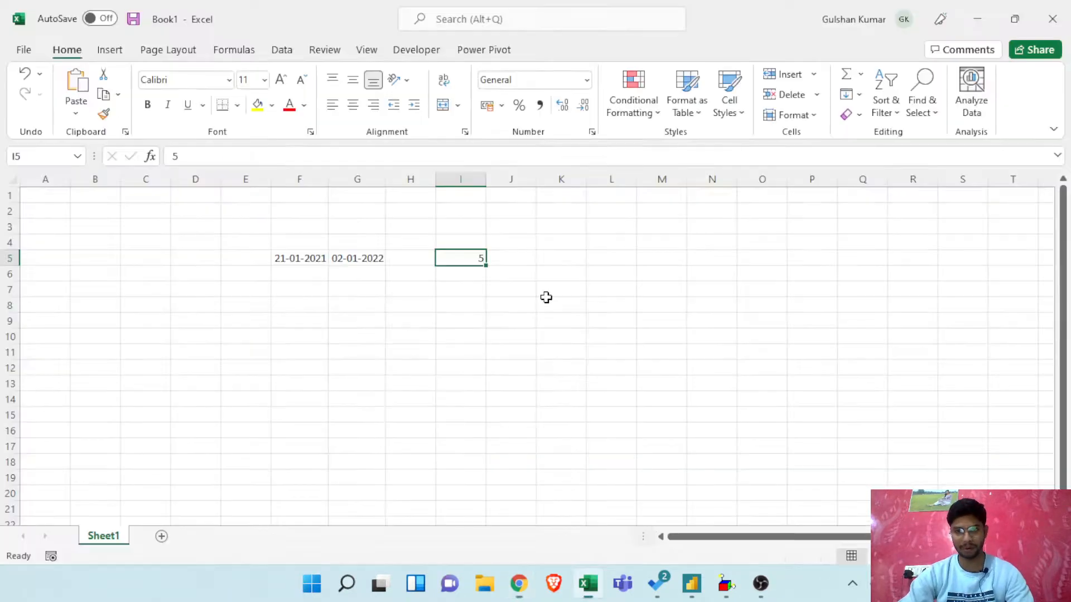
- Set cell I5 to 12 as the number of days
key("alt")
key("alt")
type("12")
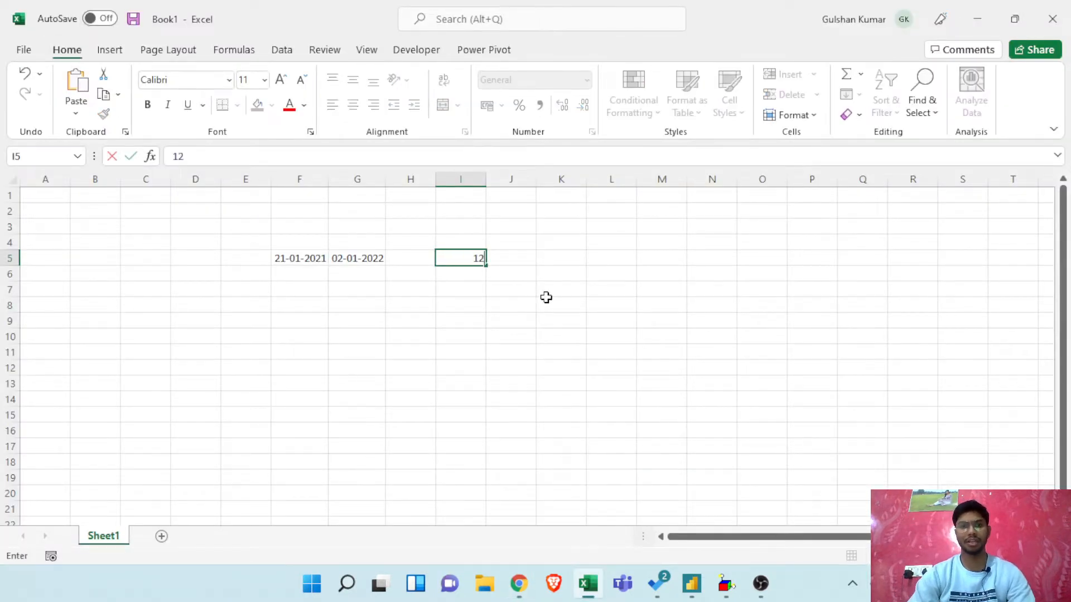
key("Return")
key("Up")
- Move the date 21-01-2021 from cell F5 to cell G4, above the other date
key("Up")
key("Down")
key("Left")
key("Left")
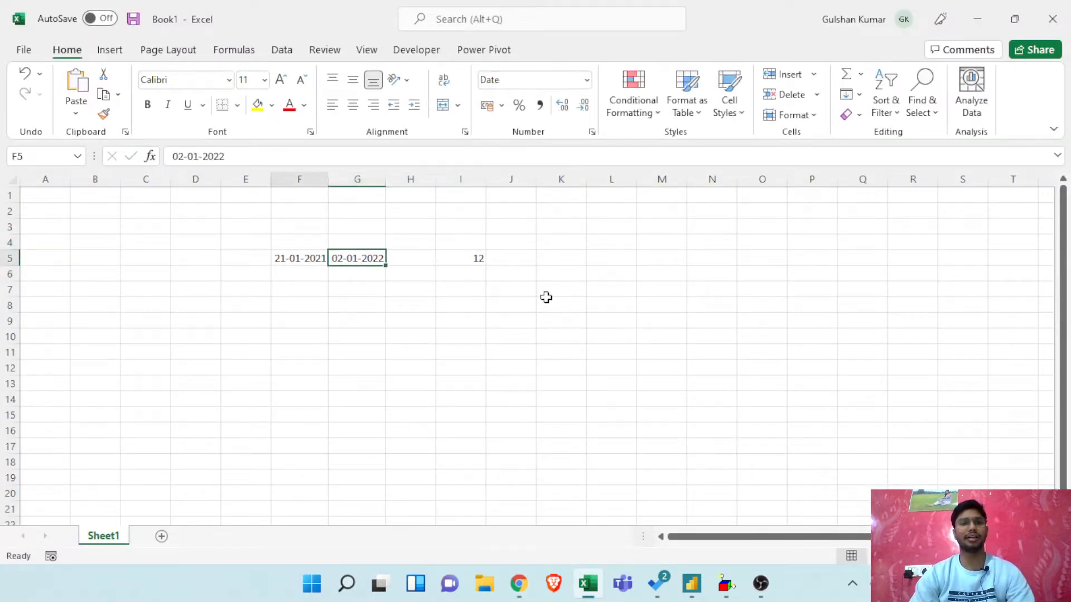
key("Left")
key("ctrl+c")
key("Up")
key("Right")
key("Return")
- Enter 12 in cell I4 as the number of days for the first date
key("Right")
key("Right")
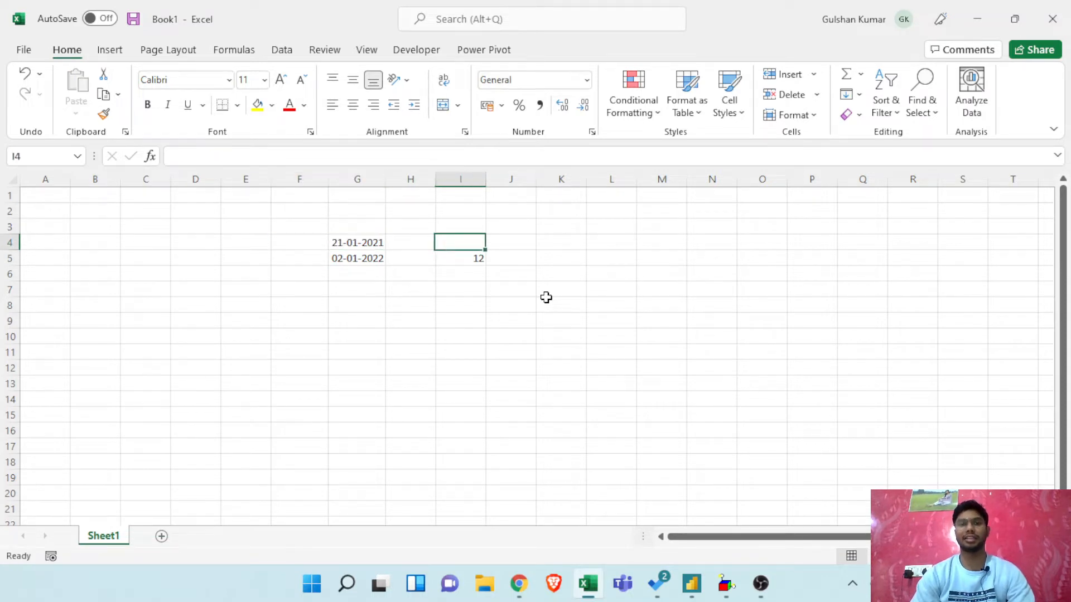
type("12")
key("Return")
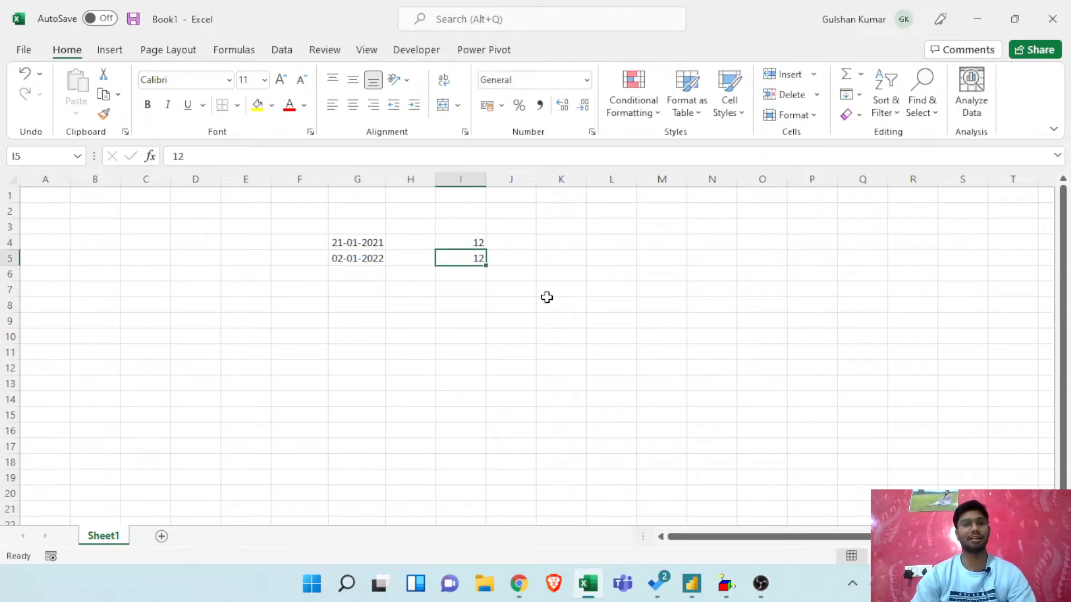
- Add the days to the first date in cell K4 with the formula =G4+I4
key("Up")
key("Right")
key("Right")
type("=")
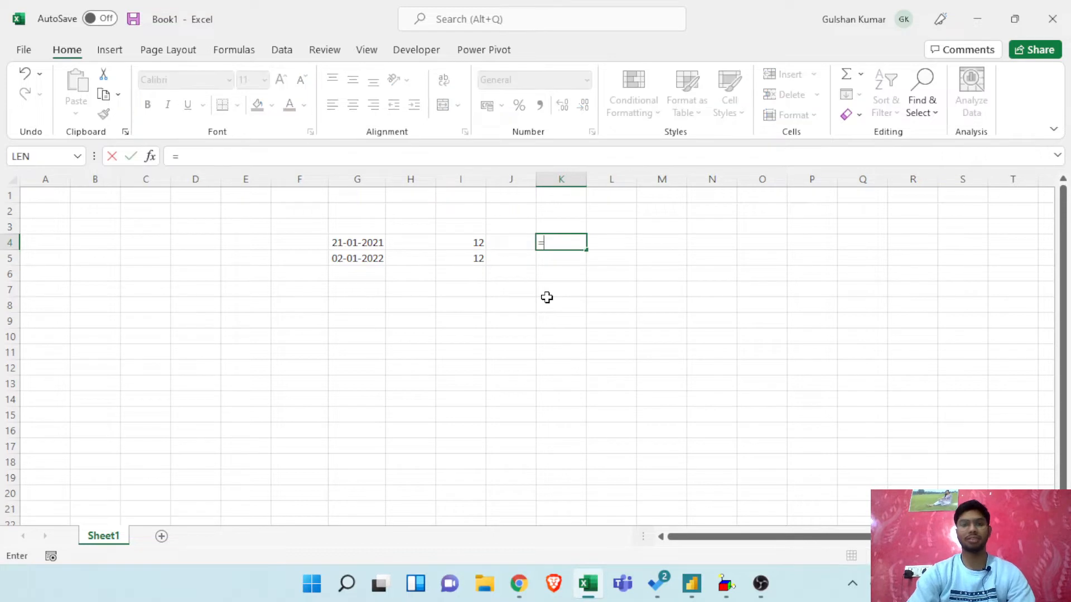
key("Left")
key("Left")
key("Left")
key("Left")
type("+")
key("Left")
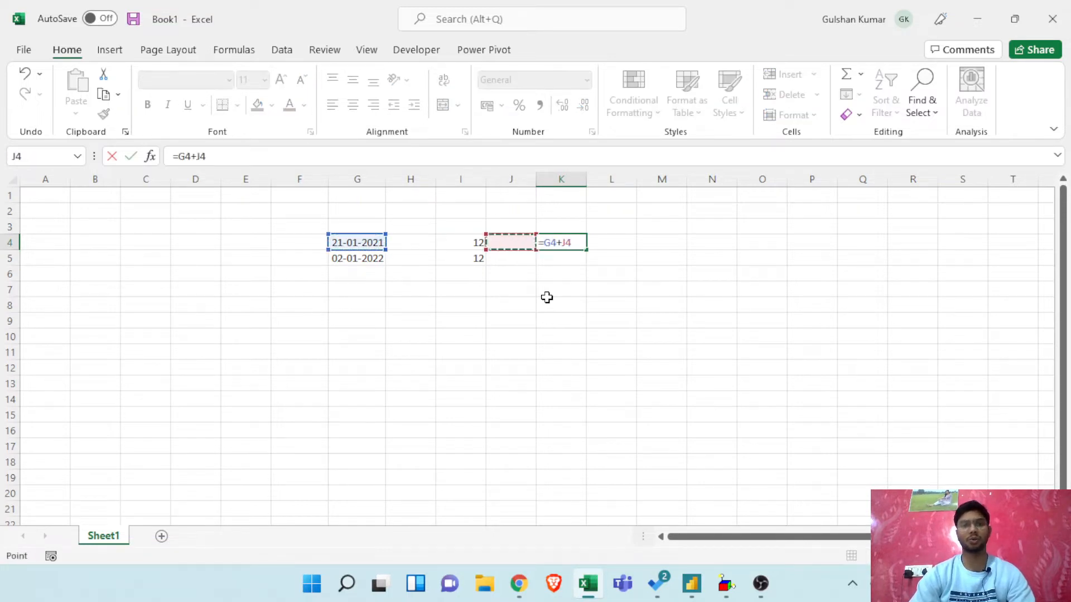
key("Left")
key("Return")
key("Up")
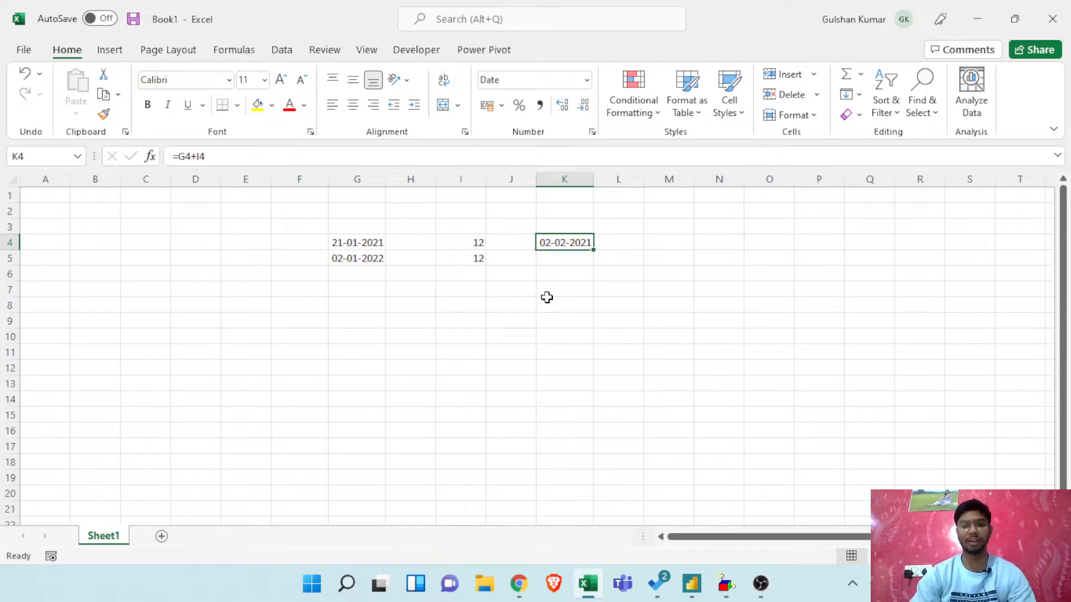
- Replace the content of cell K4 with the formula =WORKDAY(G4,I4)
key("Delete")
type("=work")
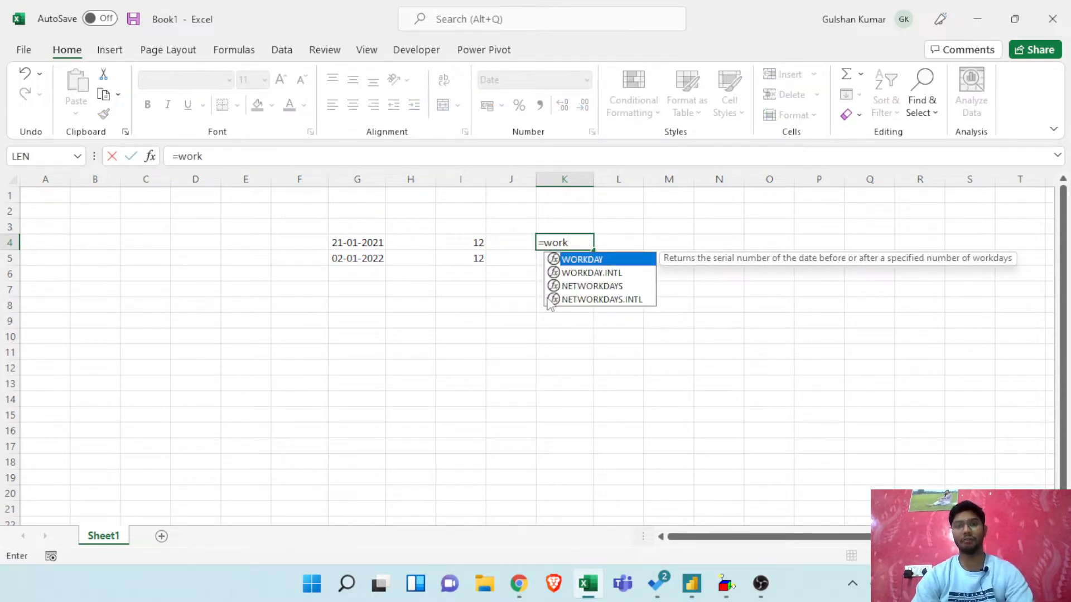
key("Tab")
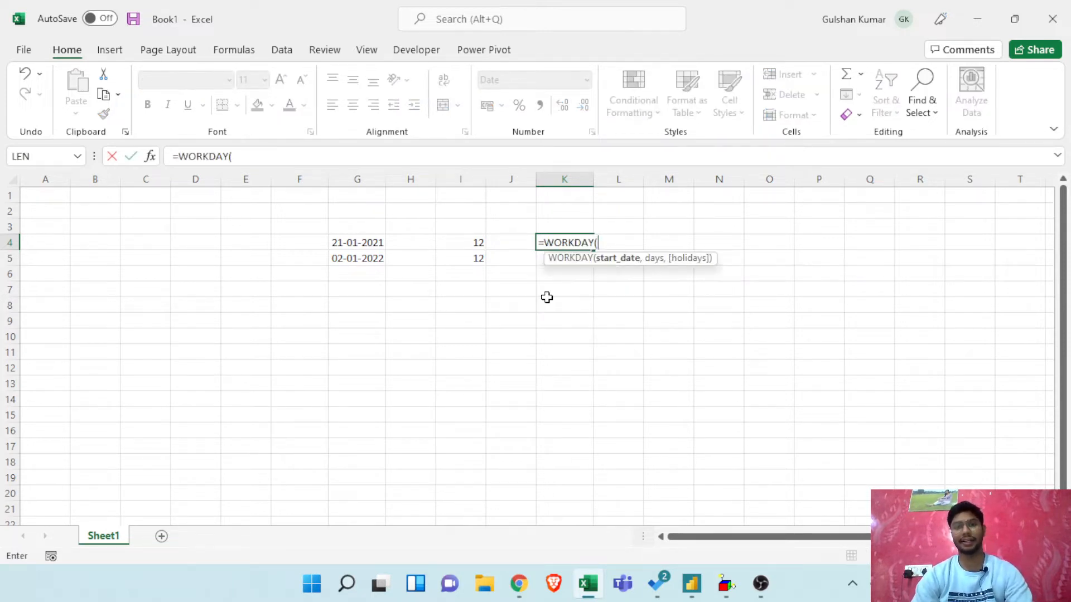
key("Left")
key("Left")
key("Left")
key("Left")
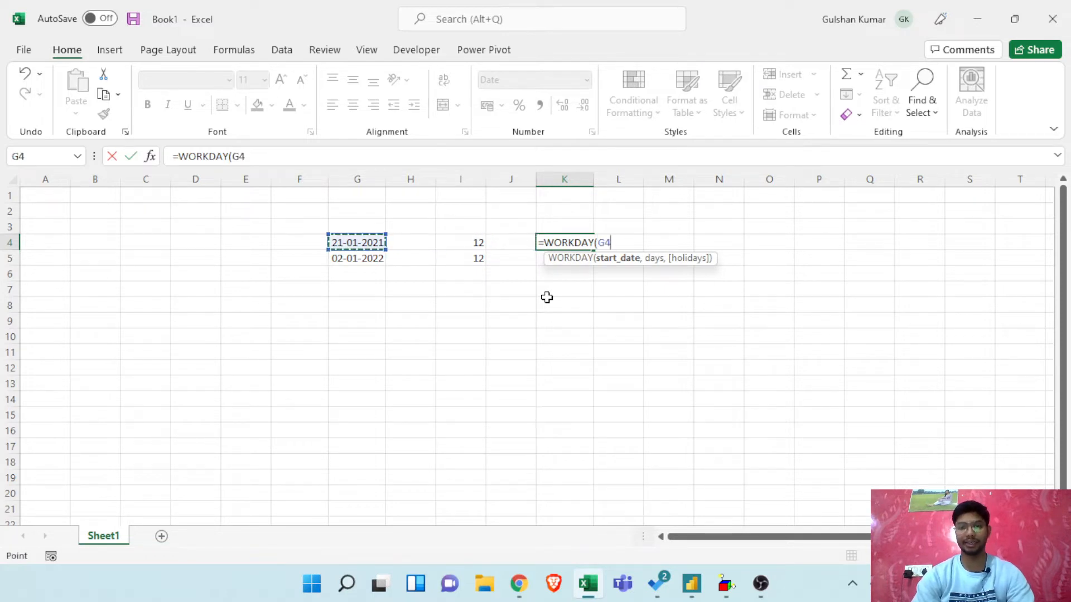
type(",")
key("Left")
key("Left")
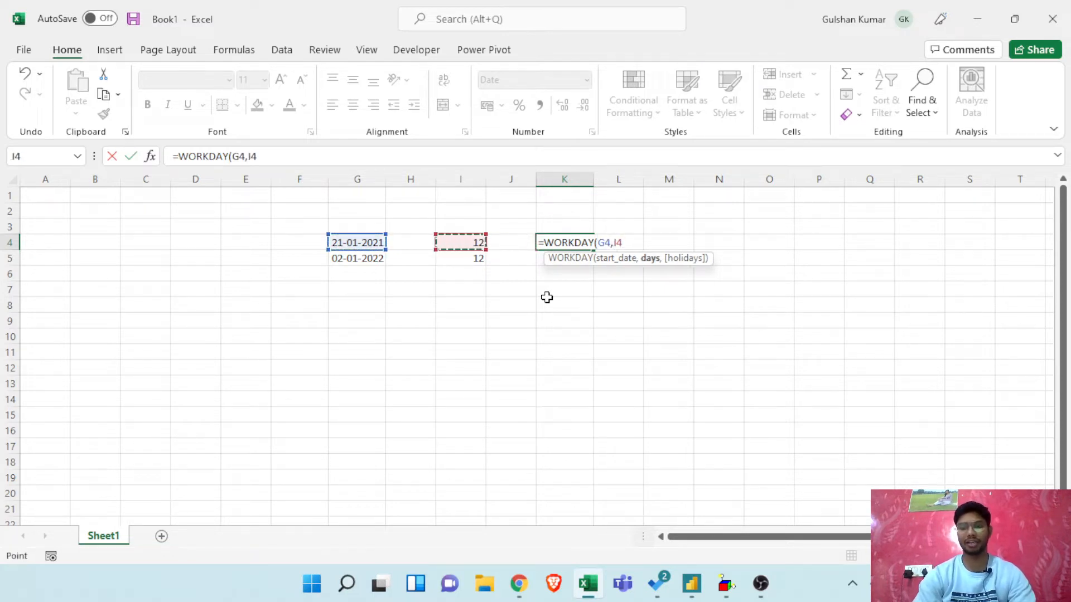
type(")")
key("Return")
- Fill the WORKDAY formula from cell K4 down to K5
key("Up")
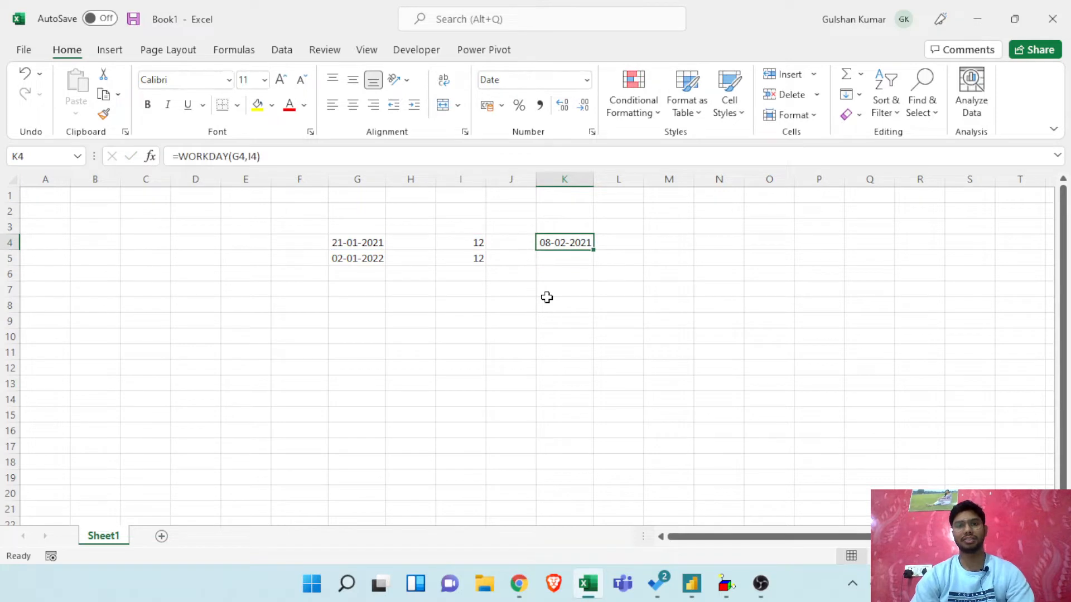
key("shift+Down")
key("ctrl+d")
key("shift+Up")
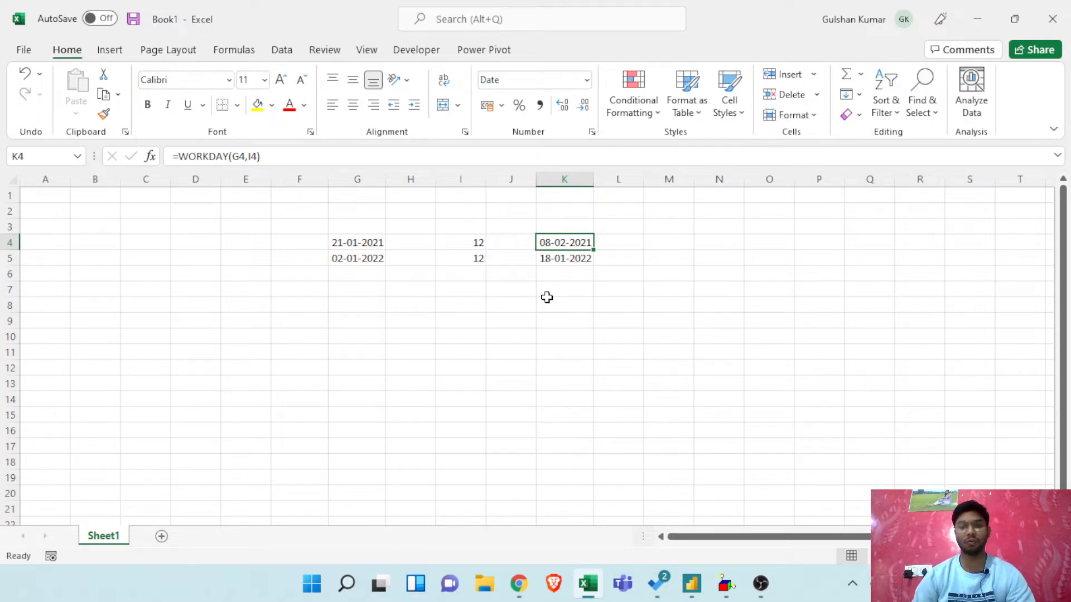
- Switch to Power BI Desktop and examine the relationship between Table 2 (Dynamic) and CalenderTable, along with the CalenderTable data
left_click(692, 583)
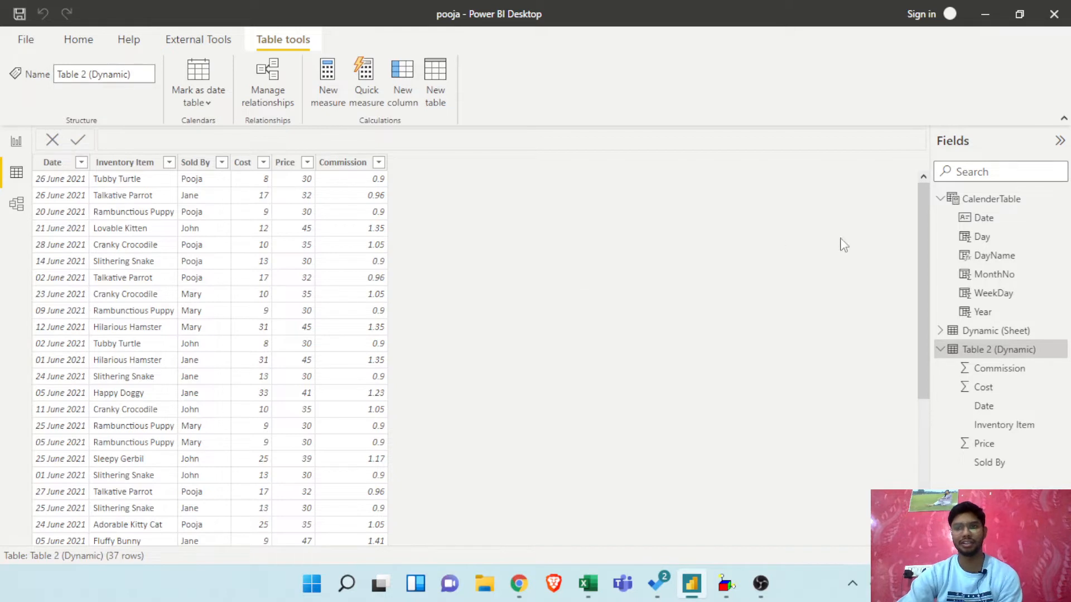
left_click(16, 204)
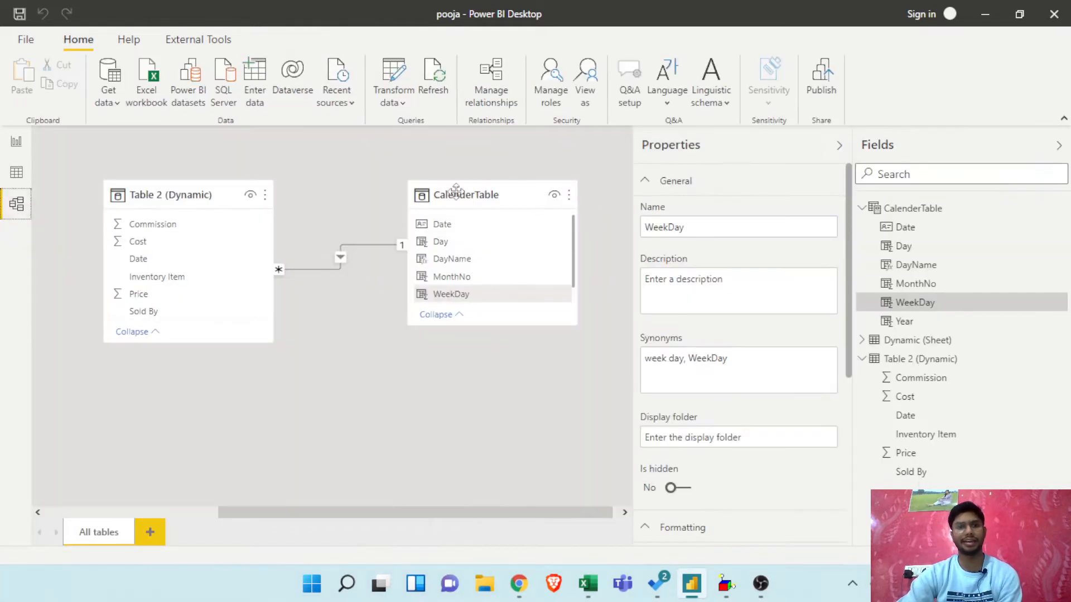
left_click_drag(456, 191, 478, 191)
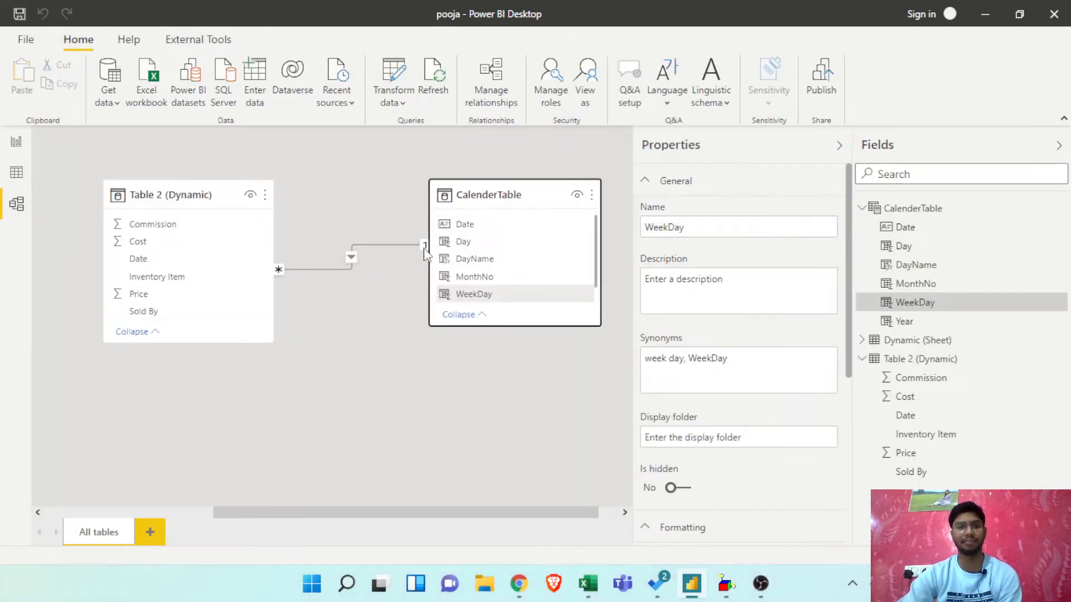
left_click(15, 175)
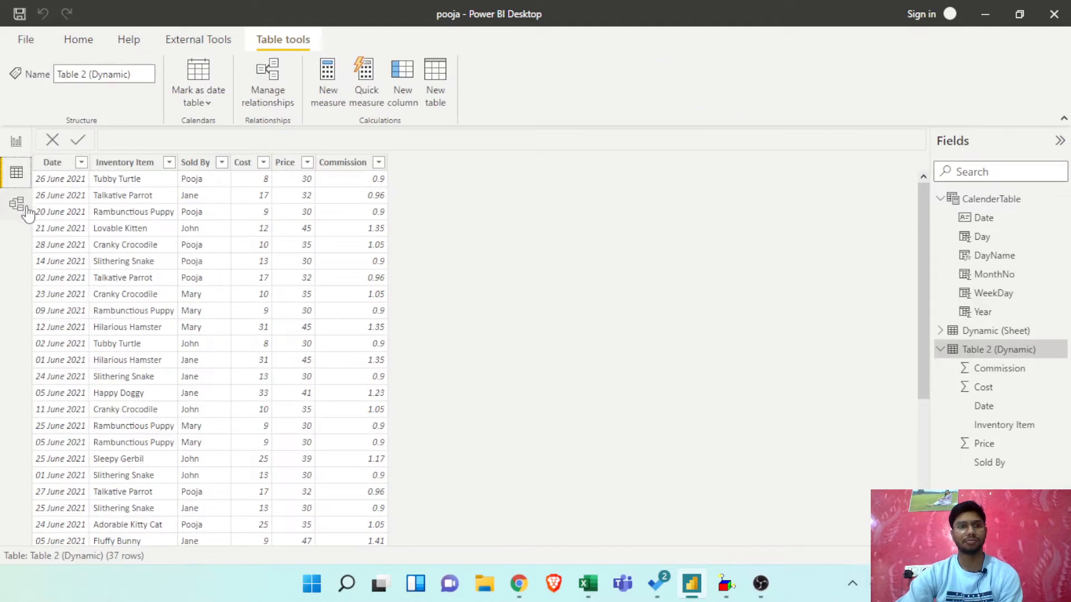
left_click(986, 205)
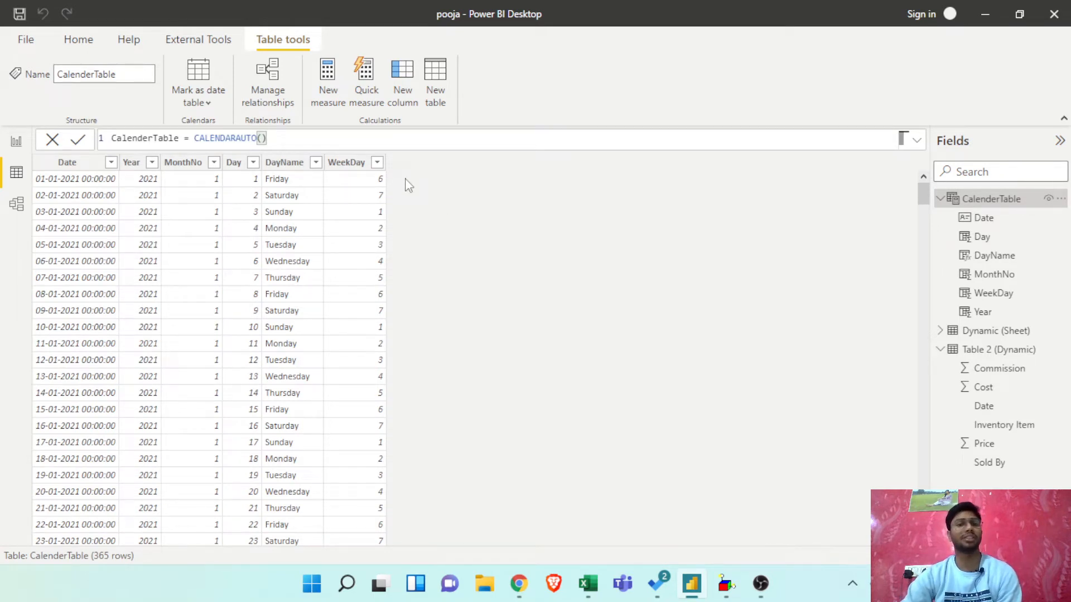
- Add a new calculated column to CalenderTable and name it Add 12 Business Days
left_click(68, 180)
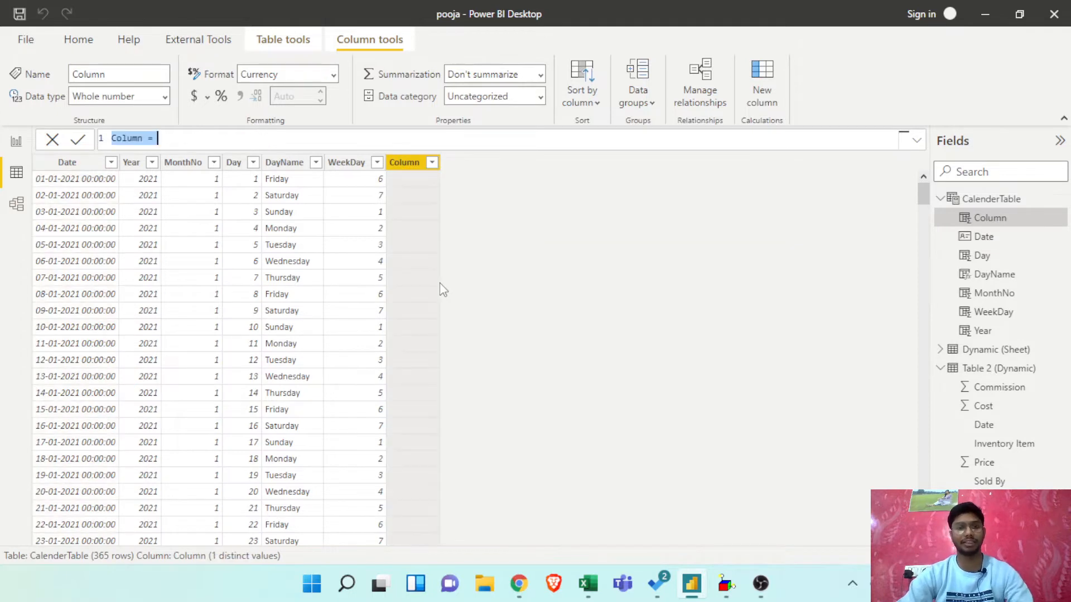
key("Right")
key("Right")
key("Right")
key("Right")
key("Right")
key("Right")
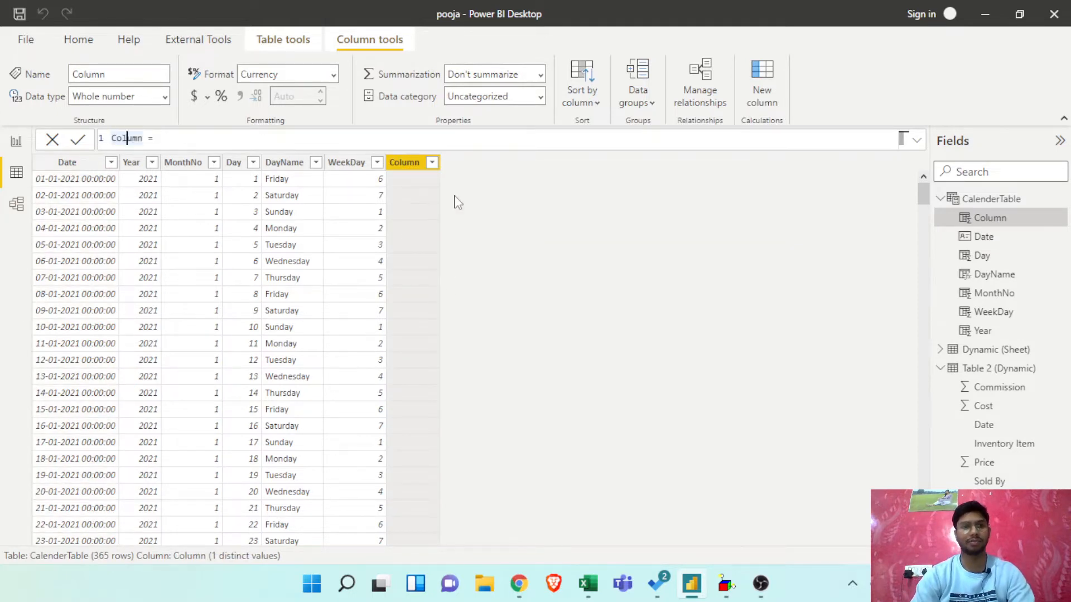
key("shift+Home")
type("Add 12")
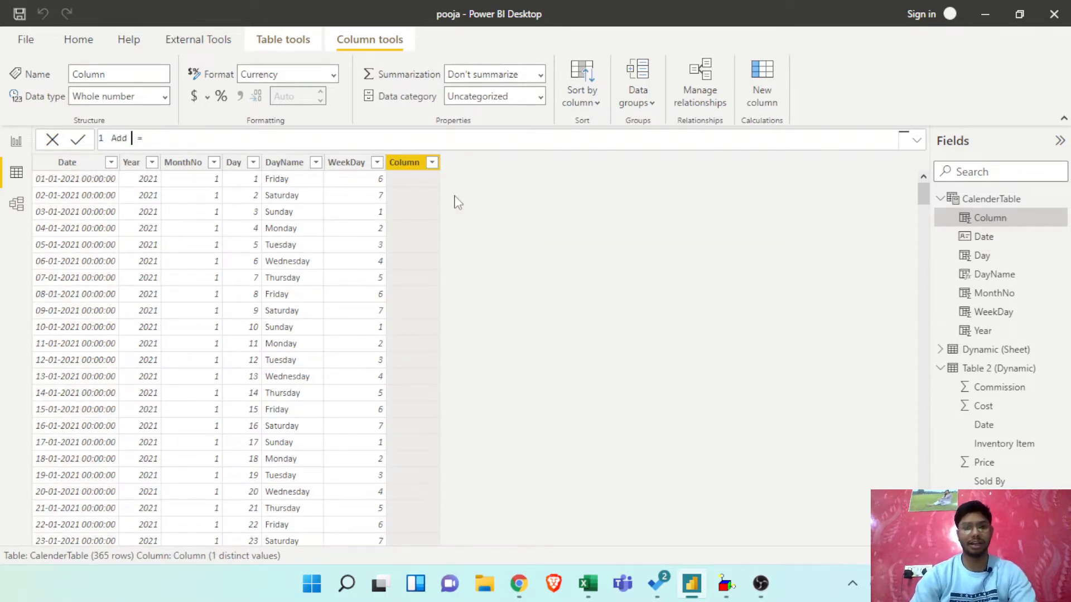
type(" Business ")
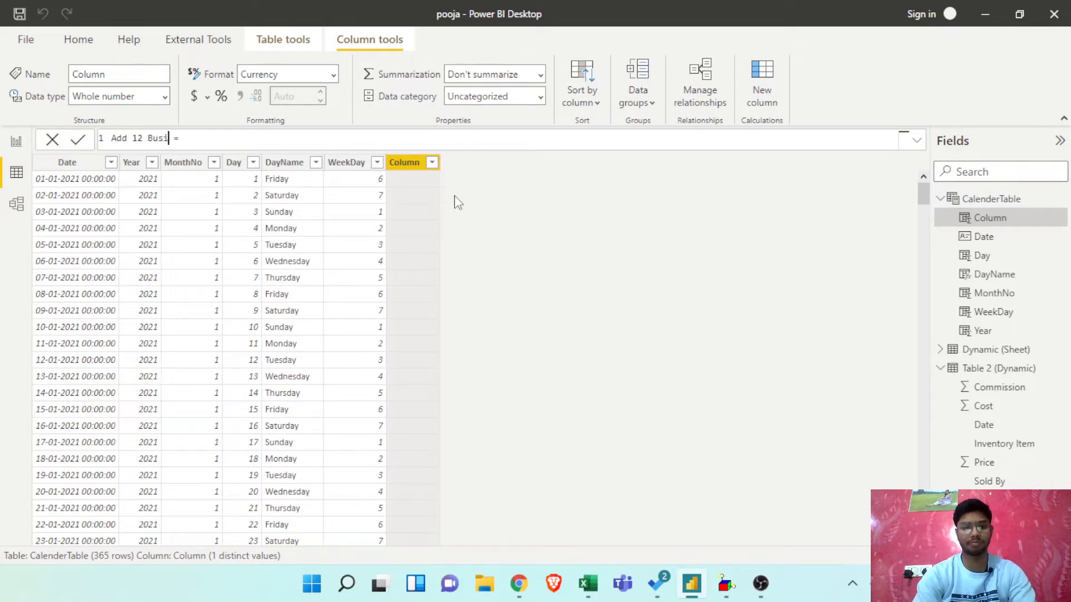
type("Days = ")
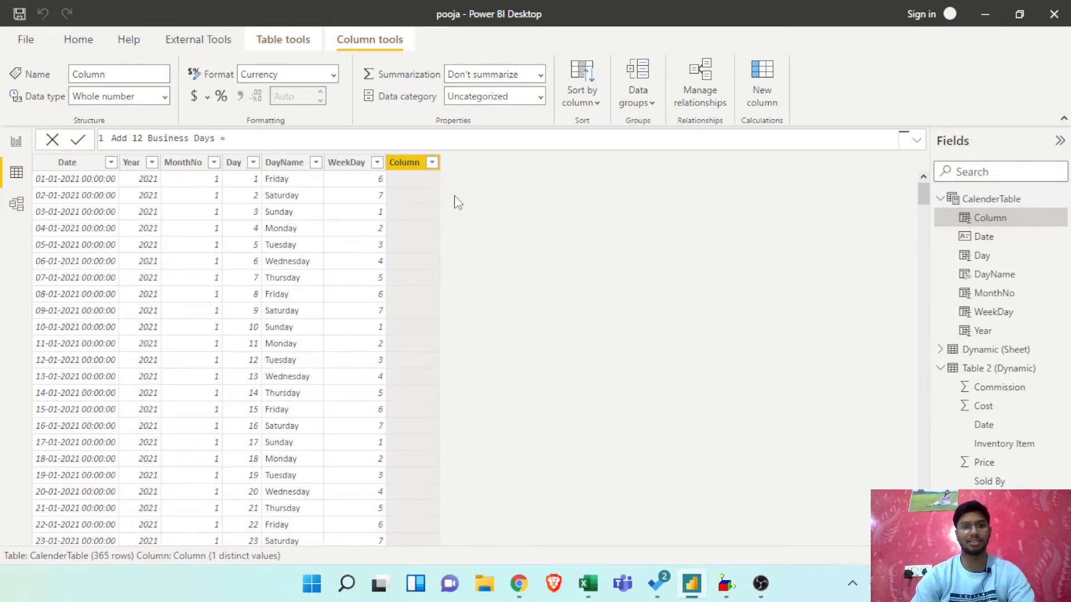
- Try to use a WORKDAY function in the new column's formula, then remove it
type("W")
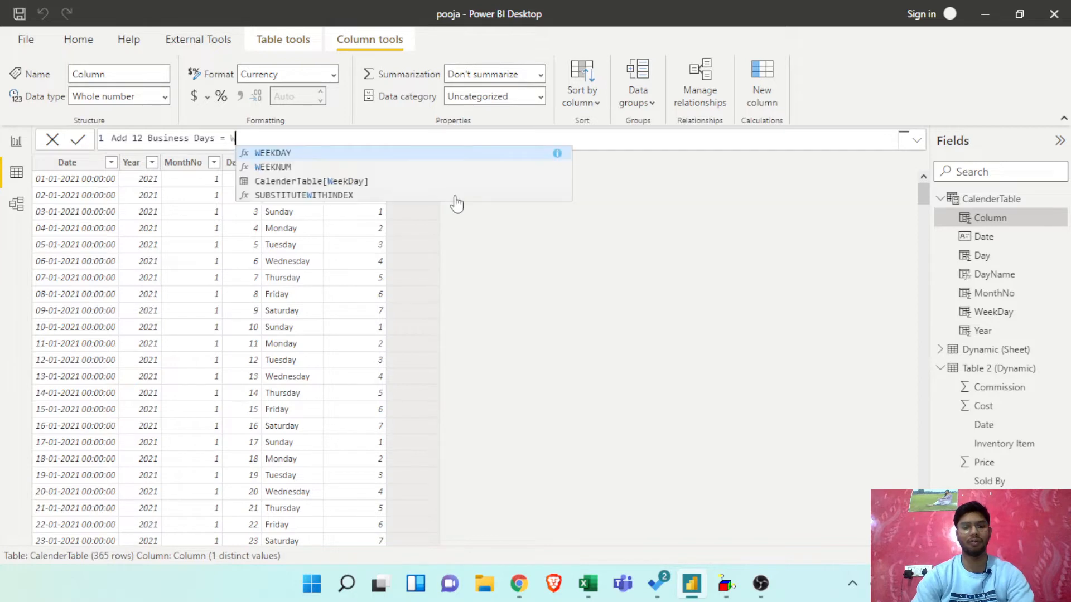
type("ORKDAY")
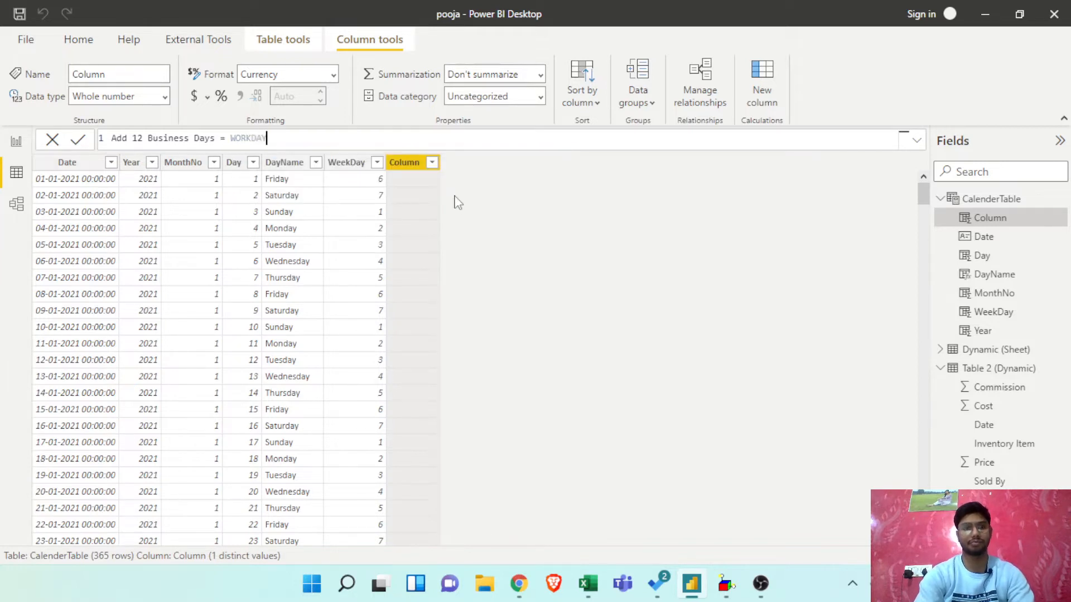
type("(")
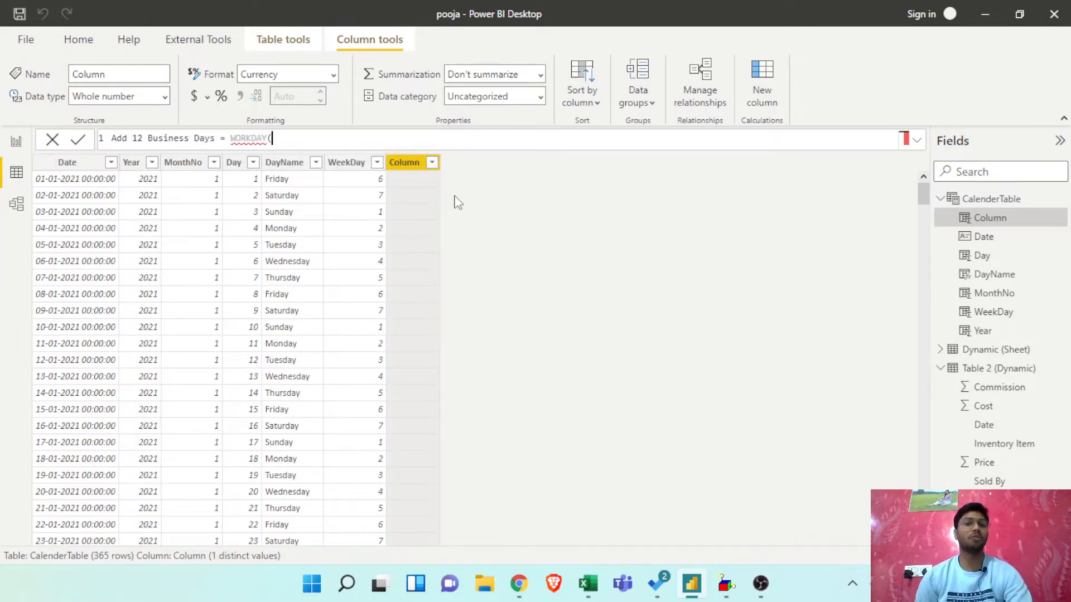
key("ctrl+shift+Left")
key("ctrl+shift+Left")
key("BackSpace")
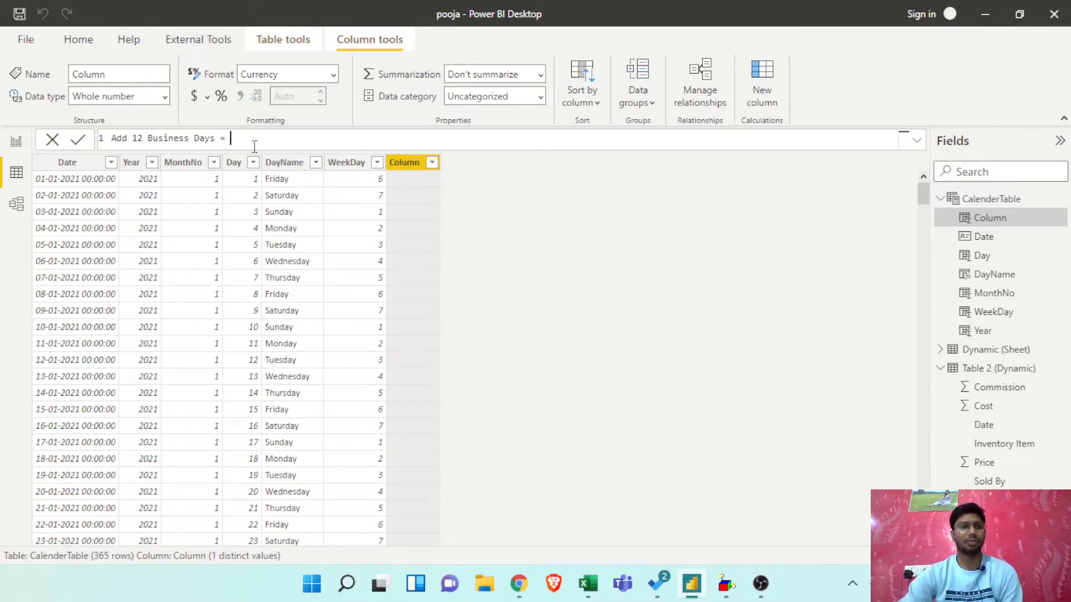
- Rename the new column in its formula as IsBusinessDay
left_click_drag(219, 138, 112, 139)
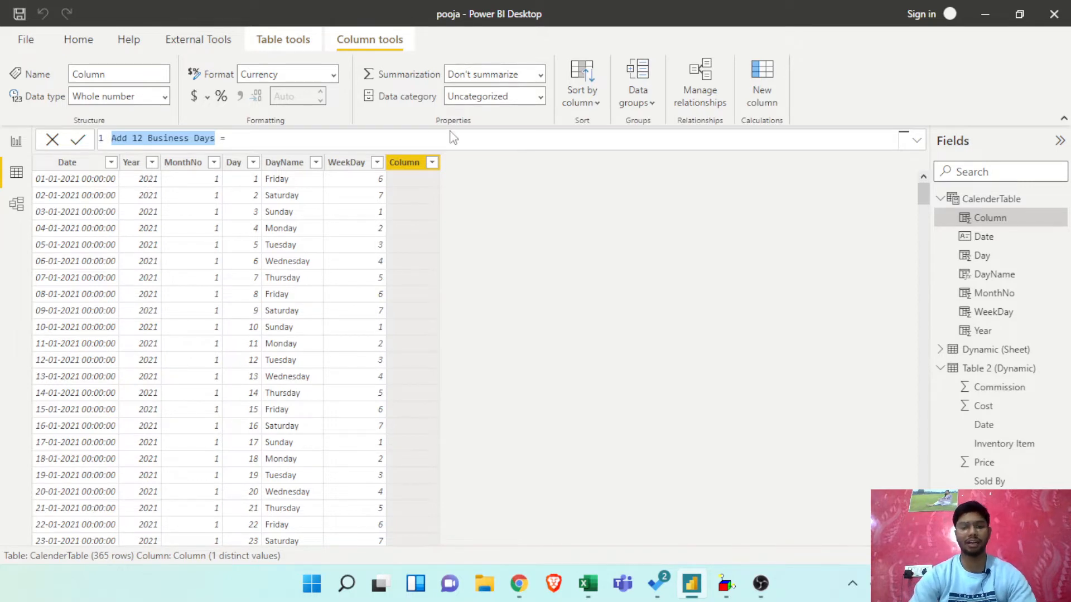
type("IsWork")
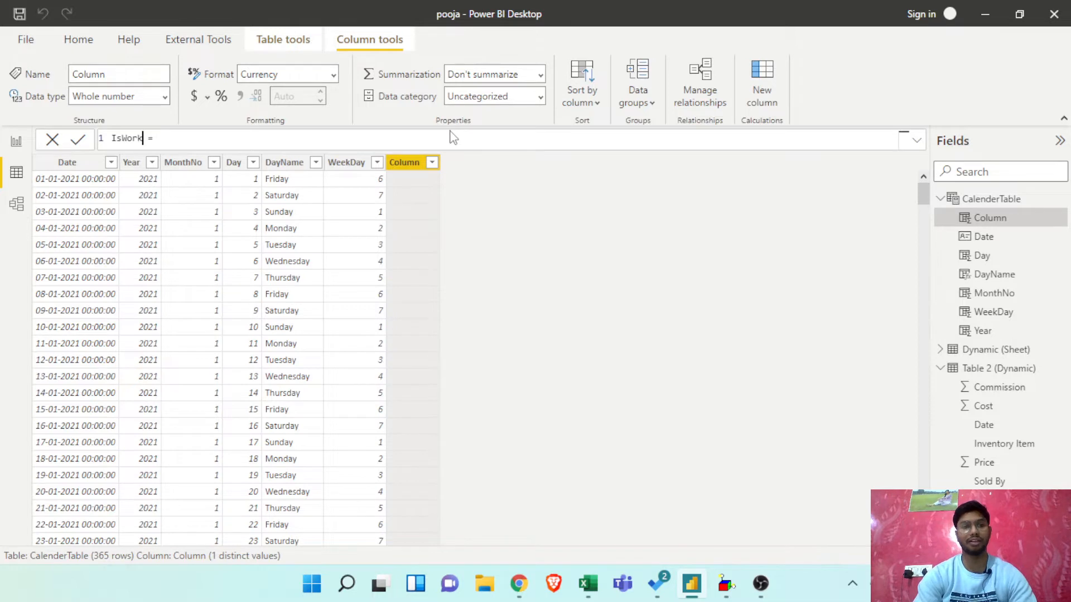
key("BackSpace")
key("BackSpace")
key("BackSpace")
key("BackSpace")
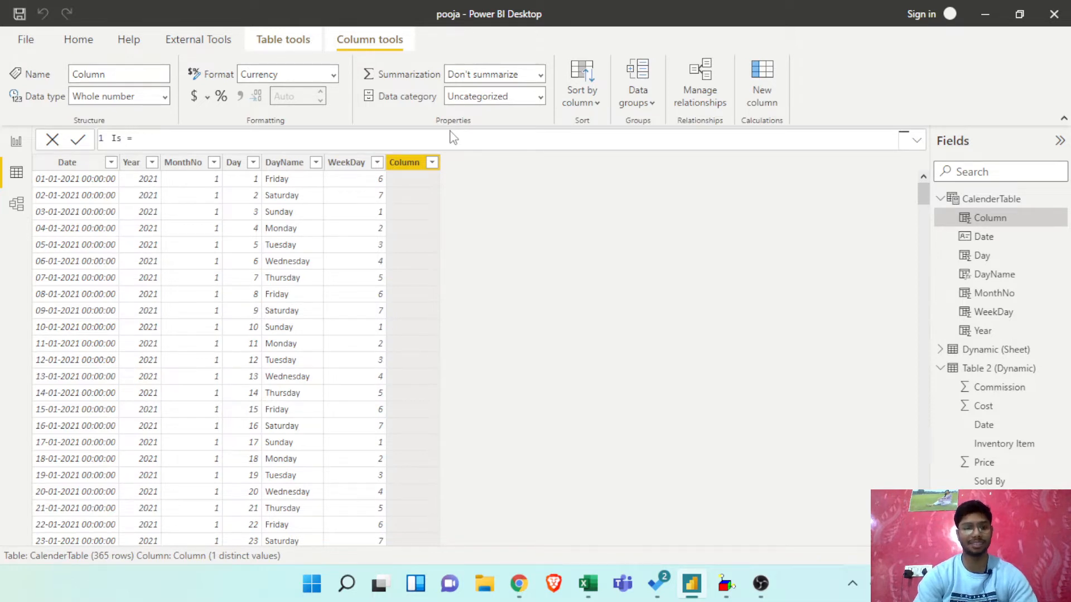
type("Business")
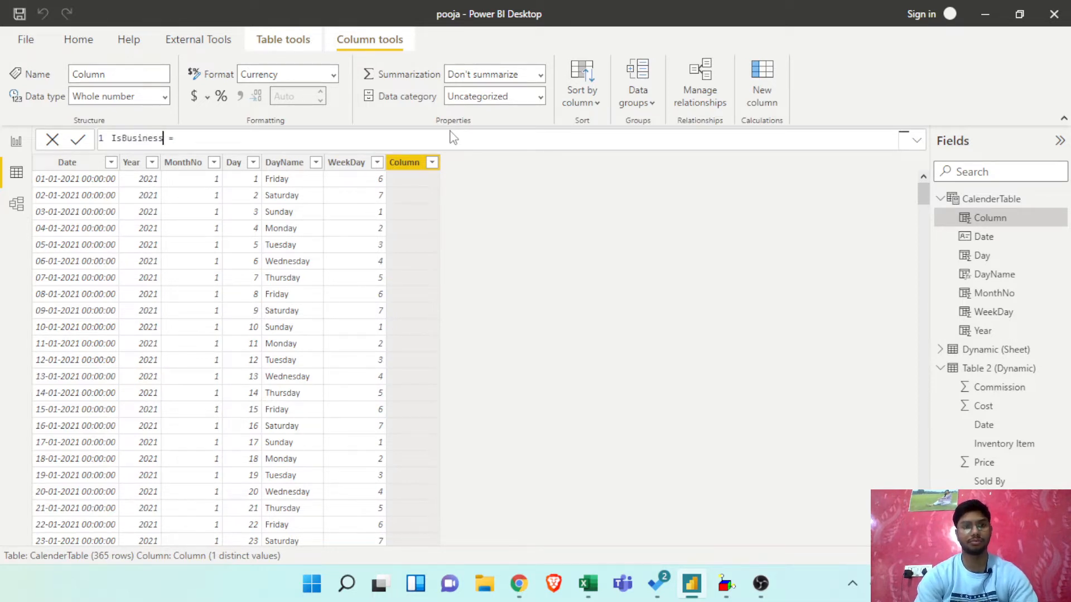
type("Day")
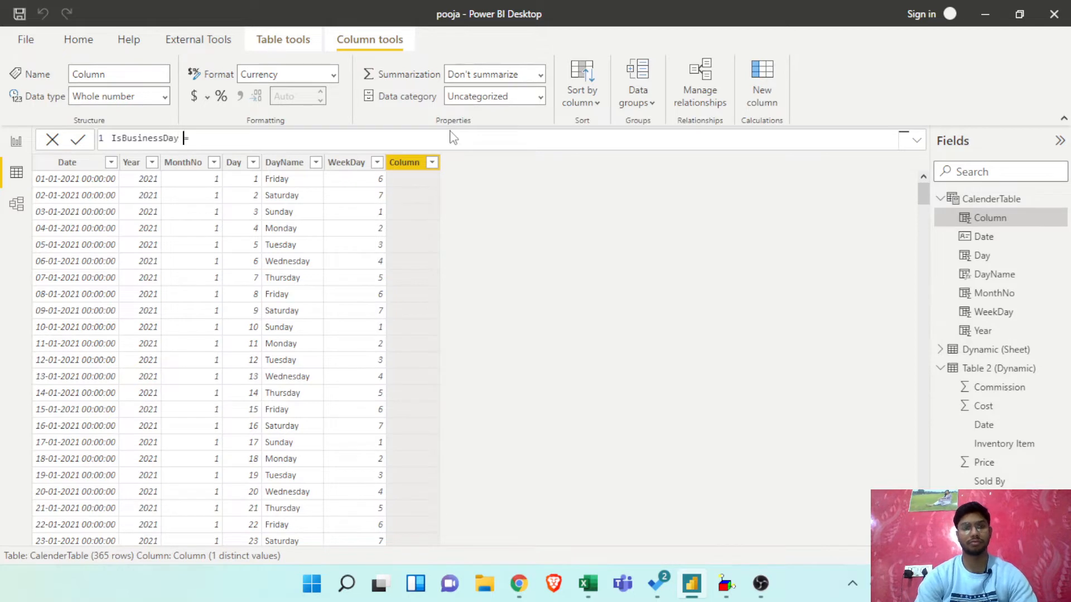
key("Right")
key("Right")
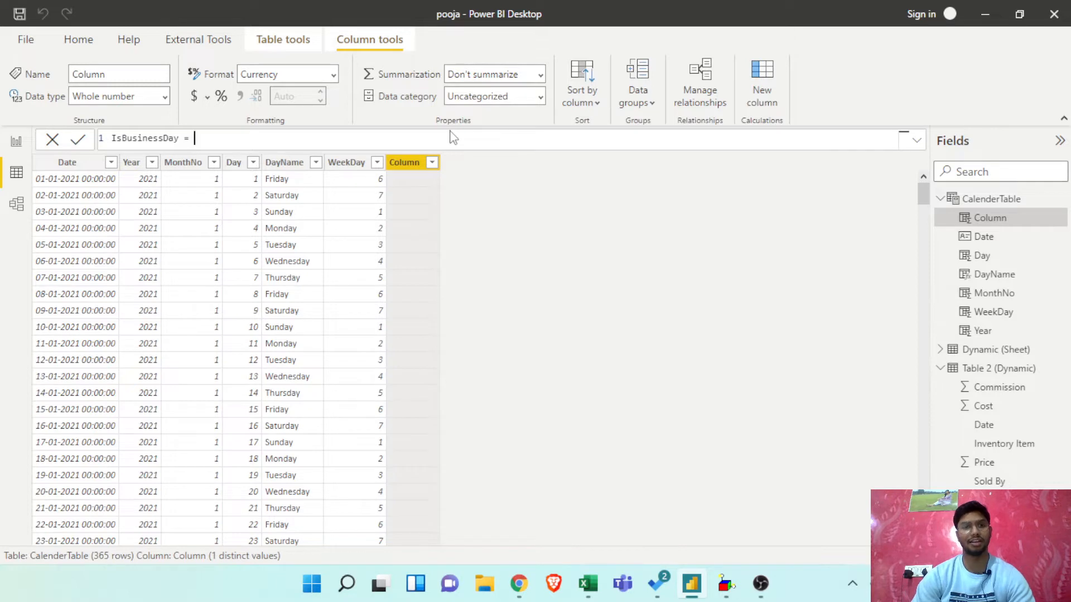
- Begin the IsBusinessDay formula with an IF function containing an OR test whose first condition is CalenderTable[WeekDay]=6
type("IF")
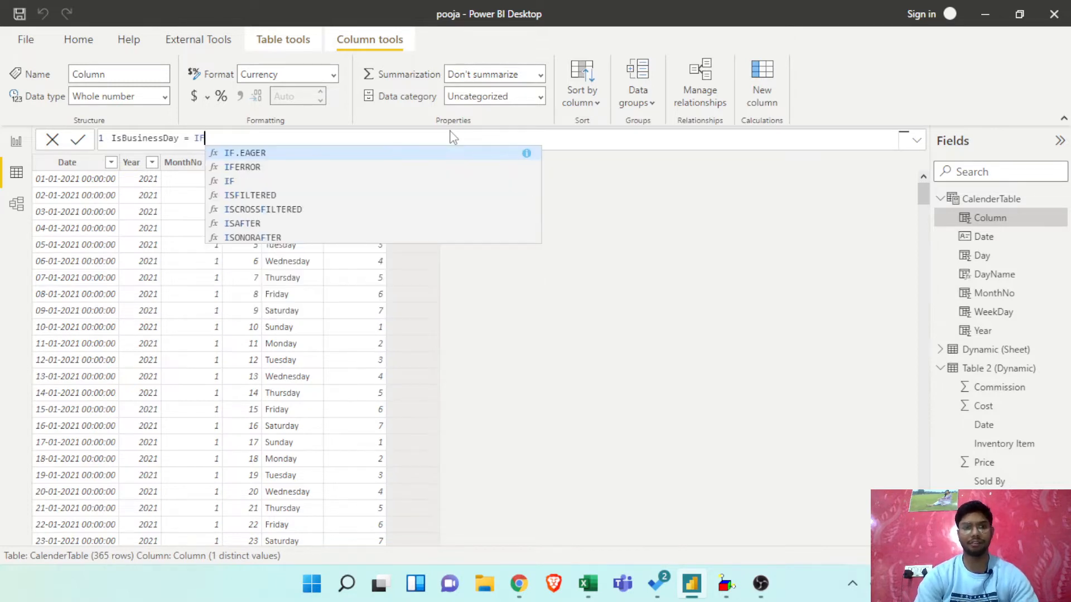
type("(")
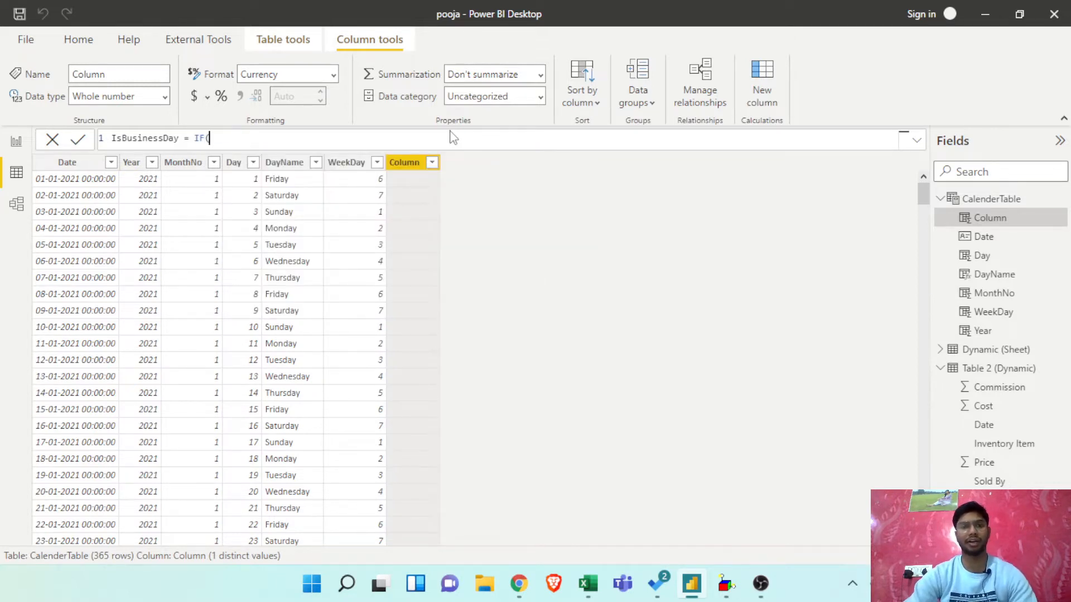
scroll(369, 146, "up", 5)
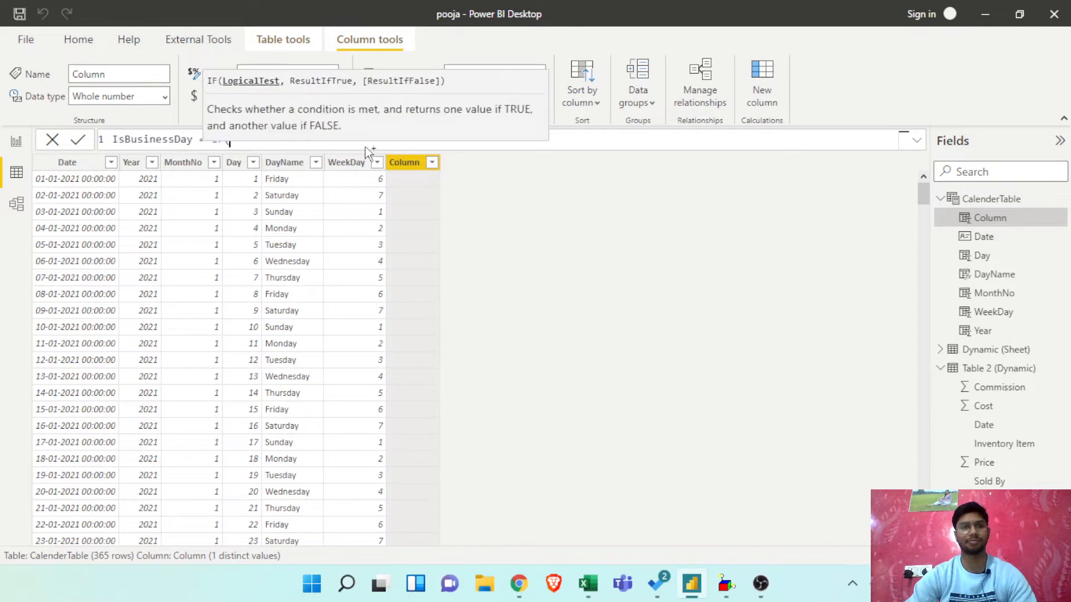
left_click(651, 142)
key("BackSpace")
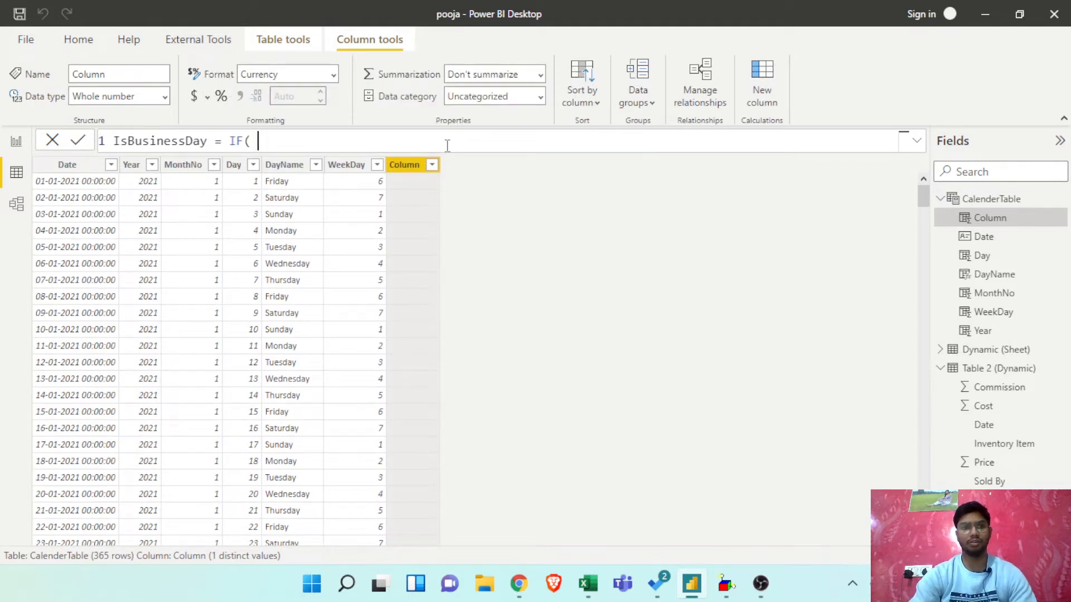
key("BackSpace")
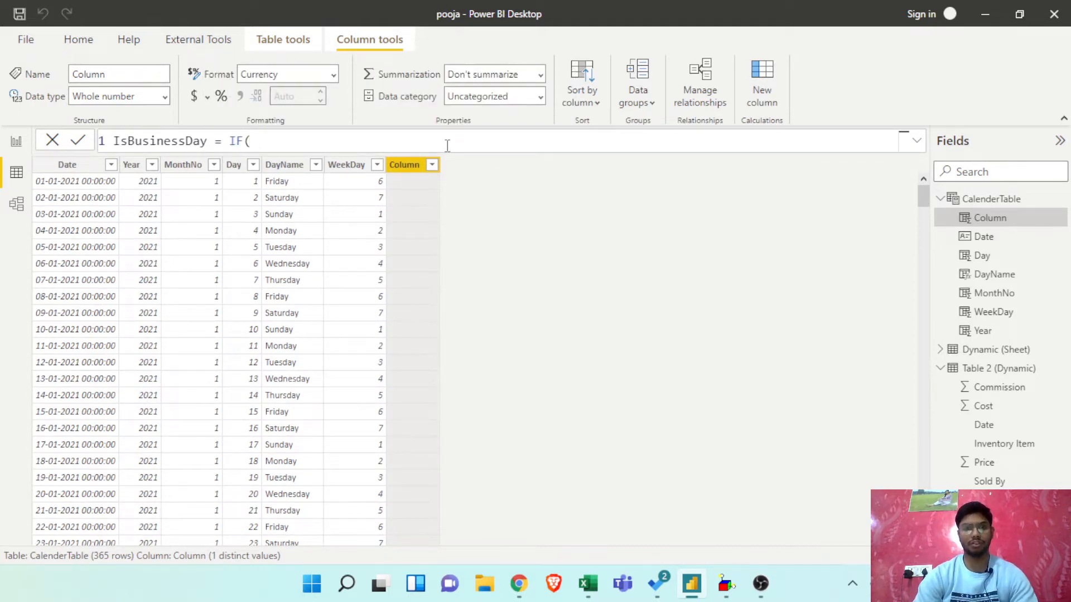
type("OR")
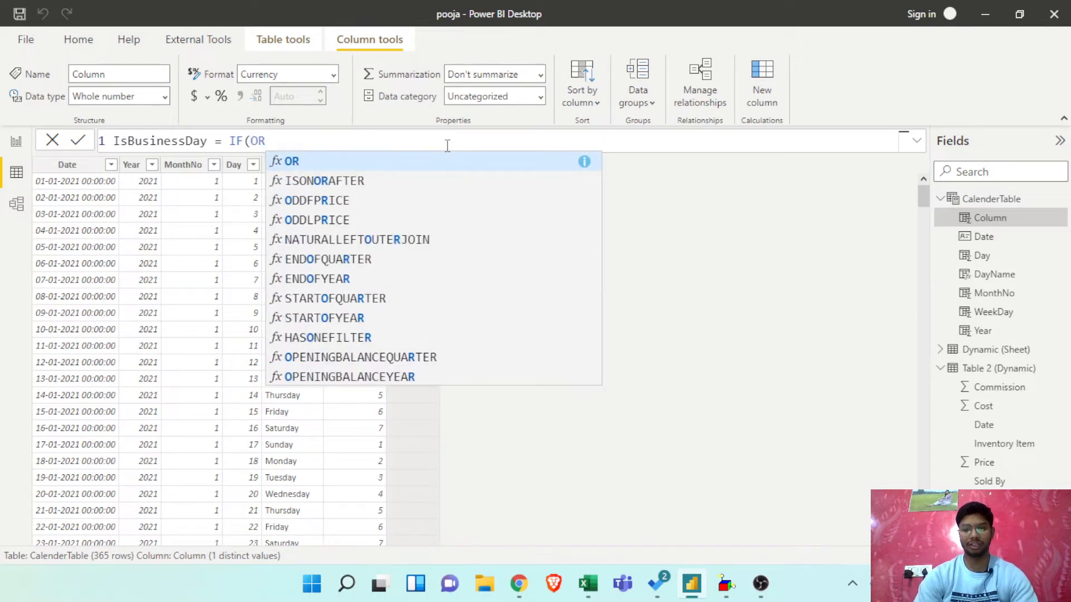
type("(")
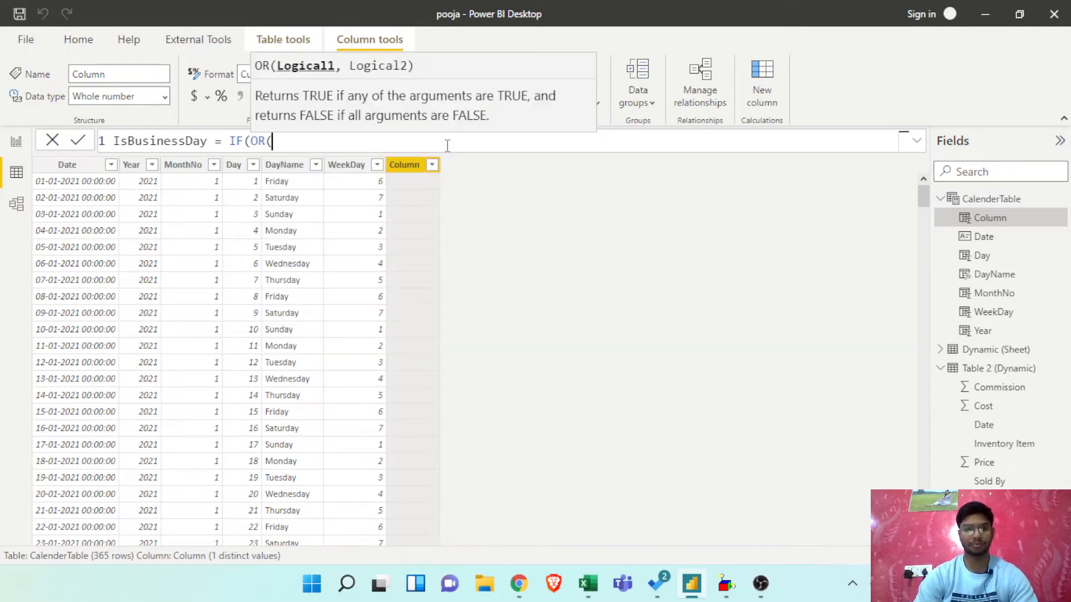
type("Wee")
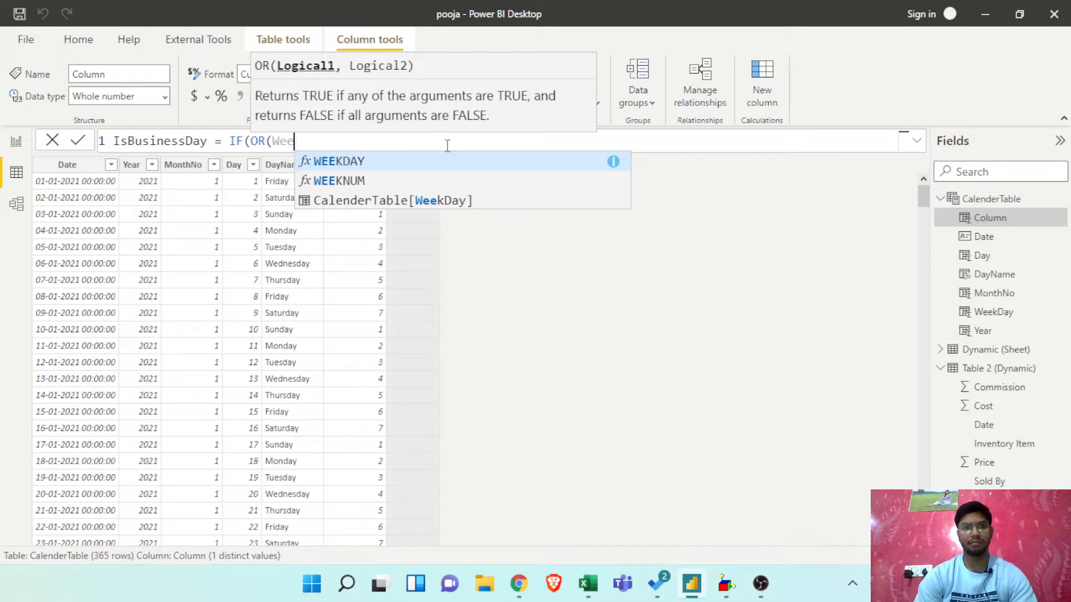
key("Down")
key("Down")
key("Tab")
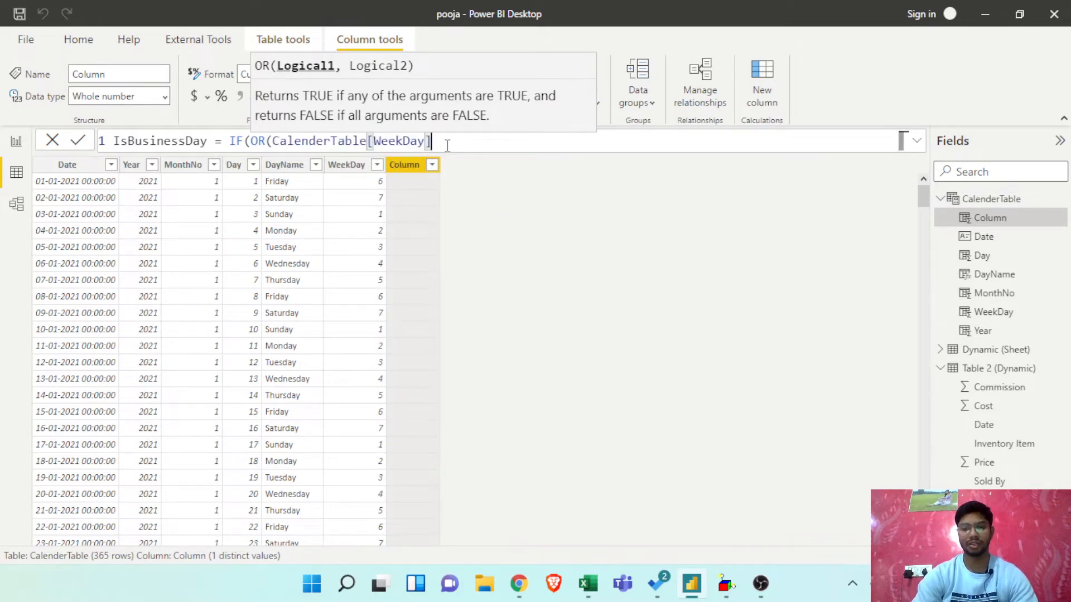
type("=")
type("6,")
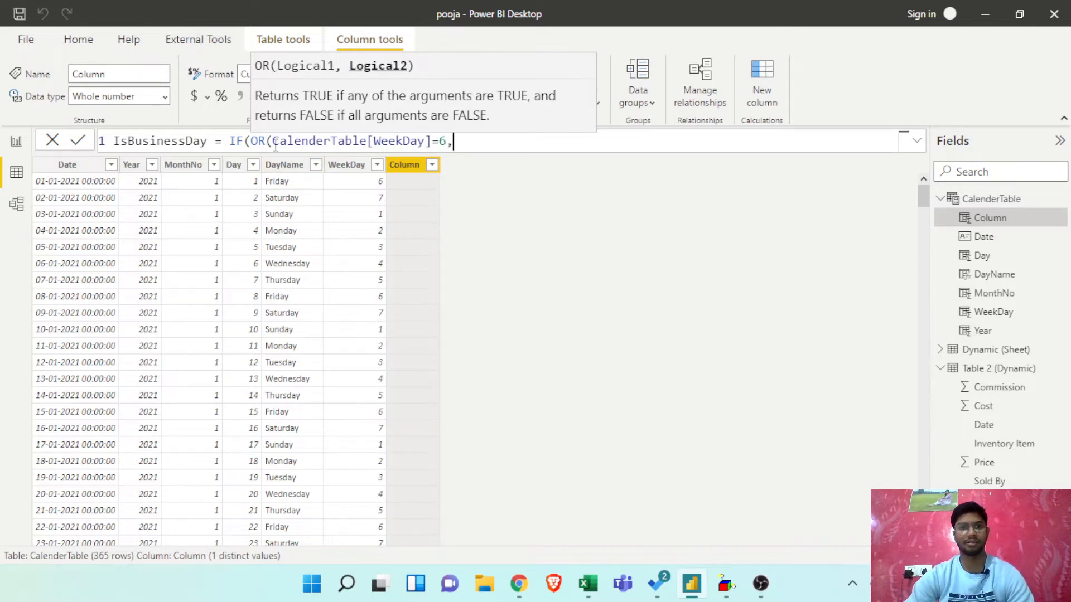
- Duplicate the WeekDay condition as the second OR argument and change it to CalenderTable[WeekDay]=7
left_click_drag(273, 141, 447, 141)
key("ctrl+c")
left_click(497, 144)
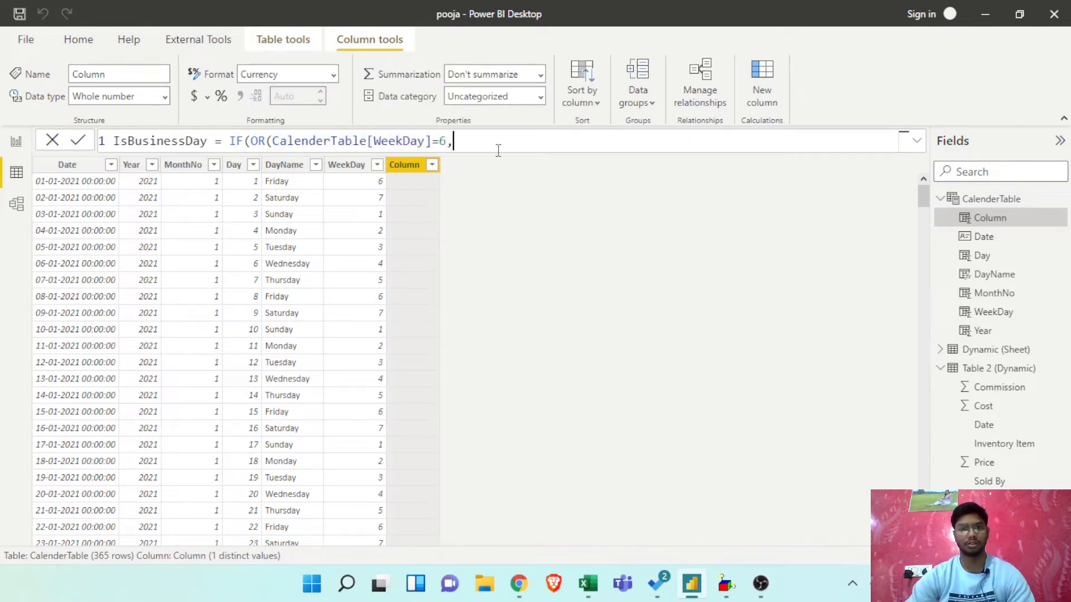
key("ctrl+v")
left_click_drag(620, 142, 626, 141)
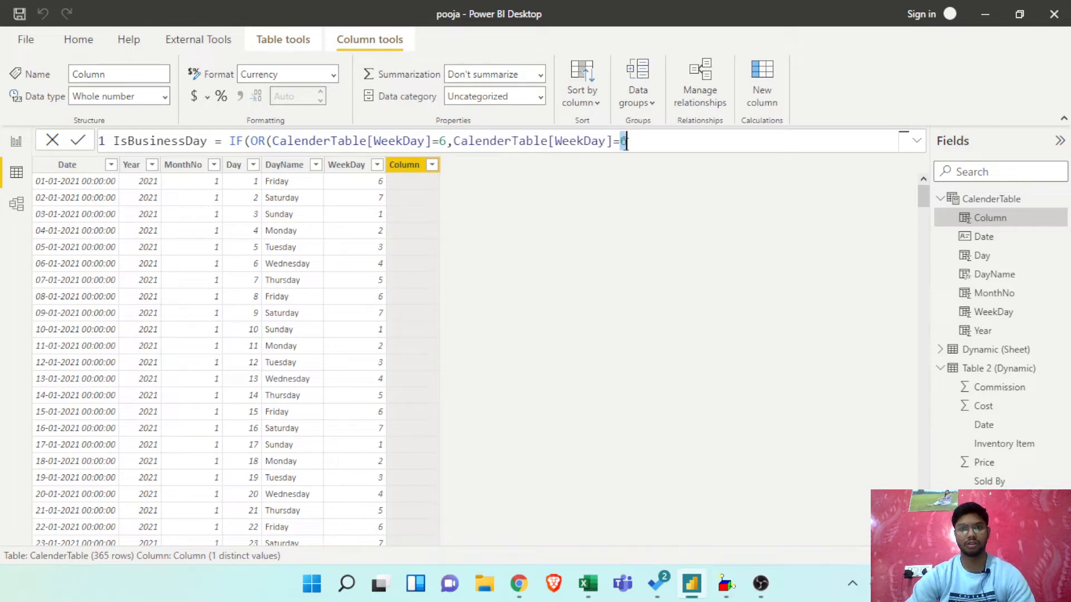
key("BackSpace")
type("7")
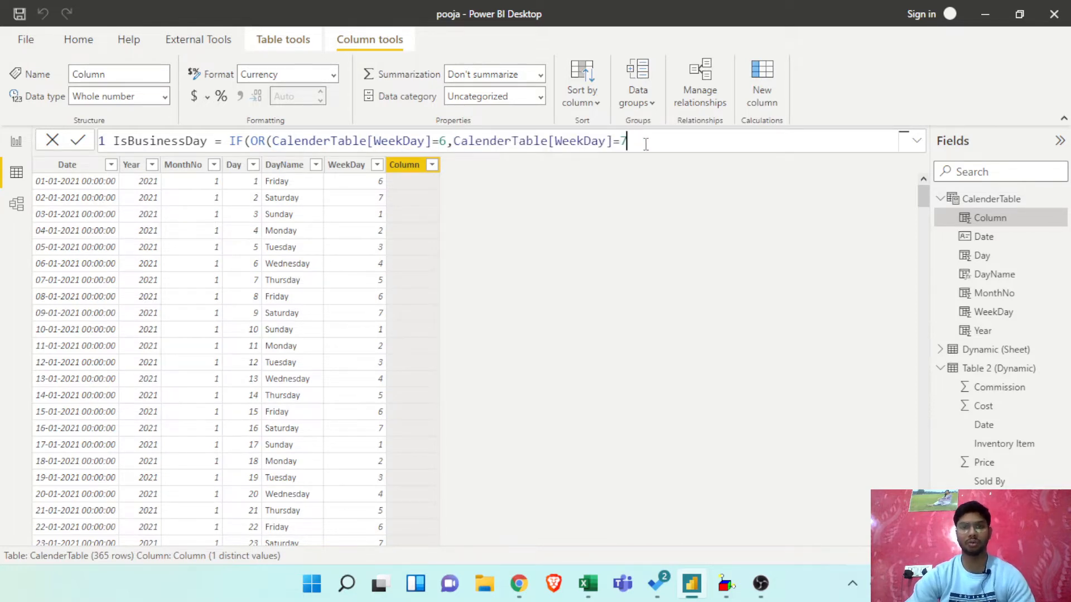
- Complete the IF formula with 0 as the true result and 1 as the false result, and commit the column
type("),")
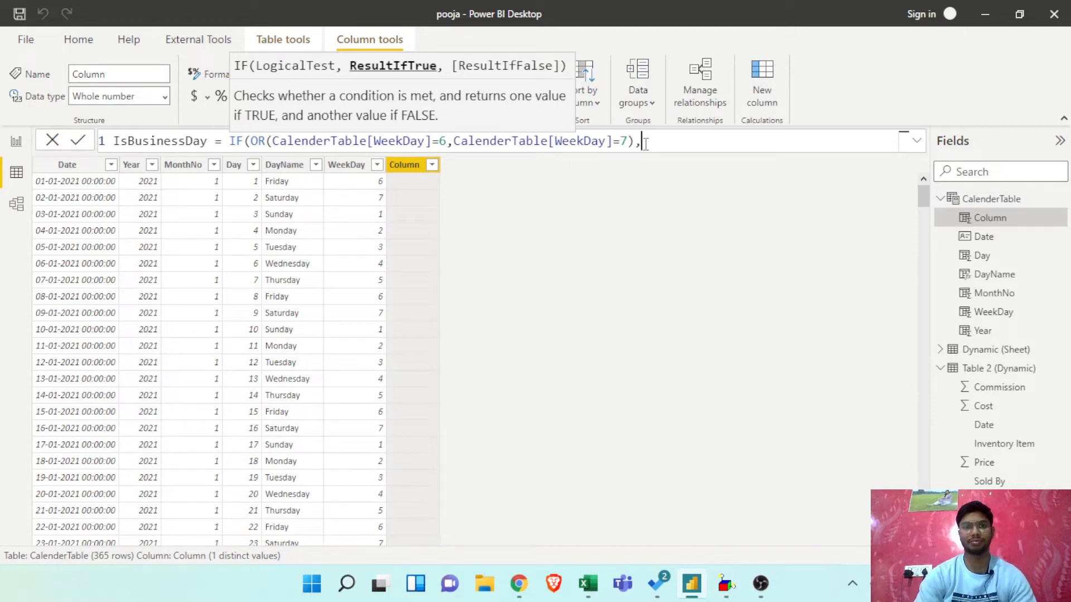
type("0")
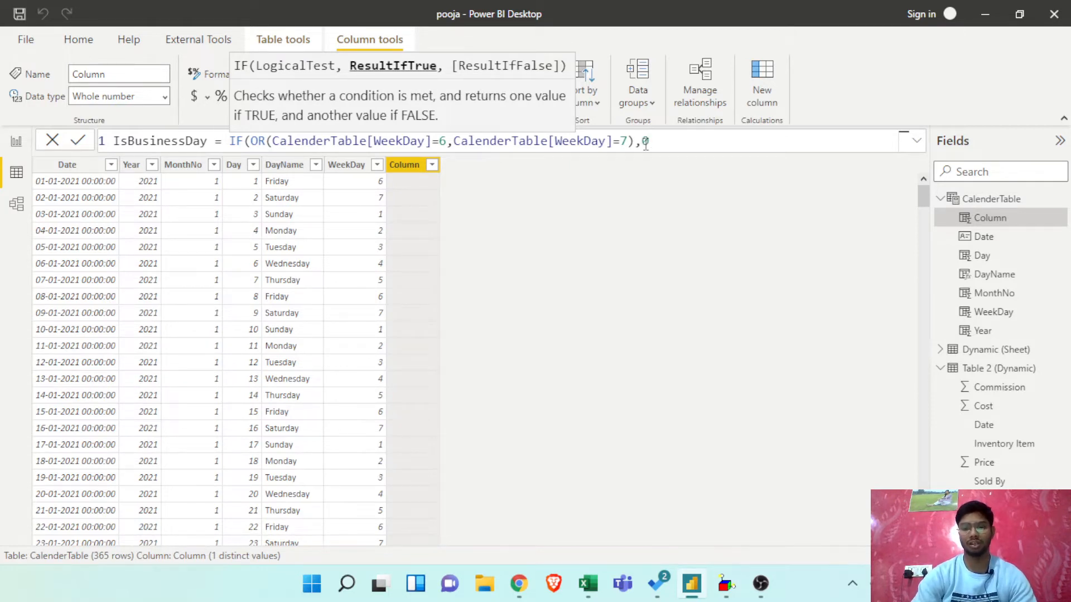
type(",1)")
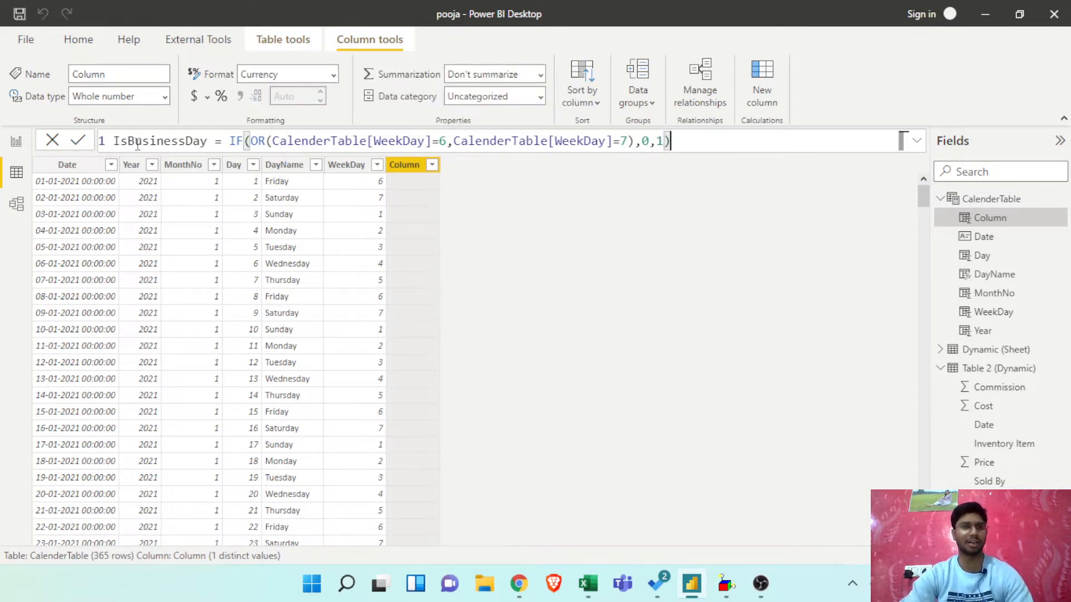
left_click(85, 142)
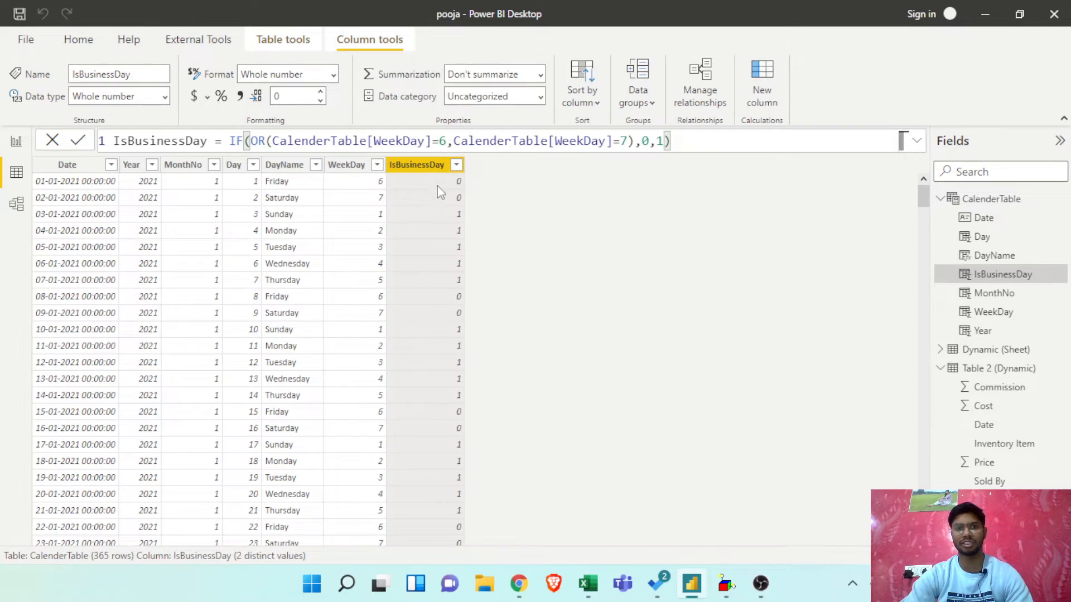
- Change the true result of the IsBusinessDay formula's IF function to "NO"
double_click(646, 141)
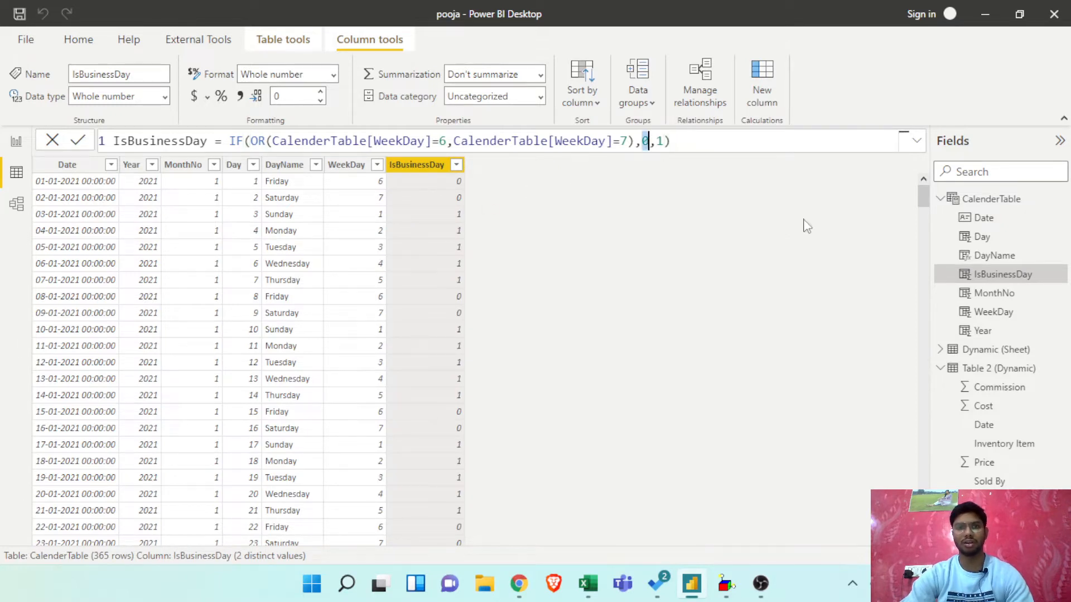
type("No")
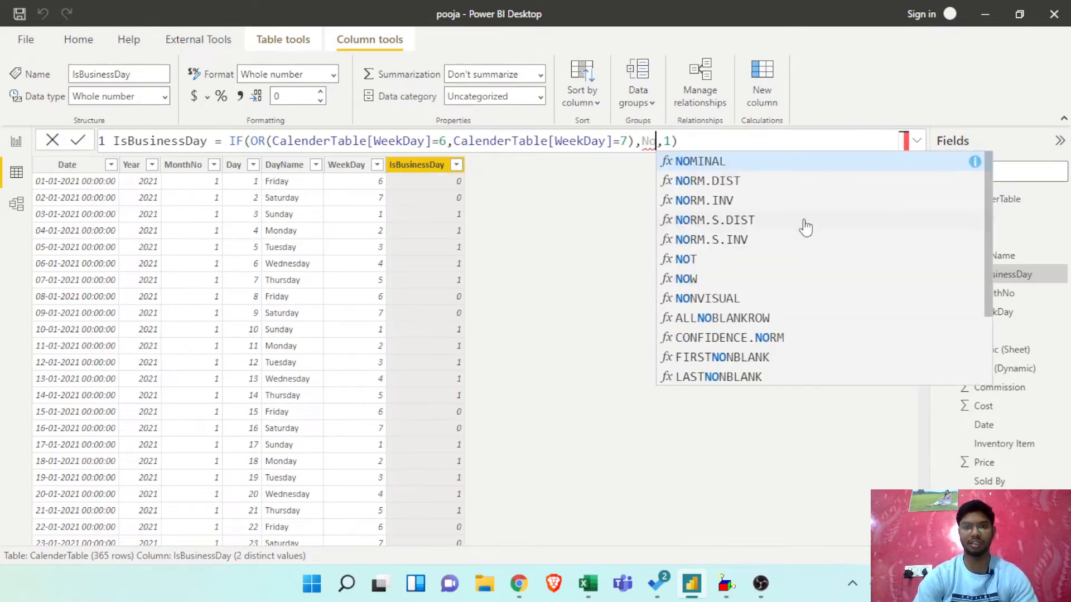
key("Left")
key("shift+Left")
key("shift+Left")
key("shift+Left")
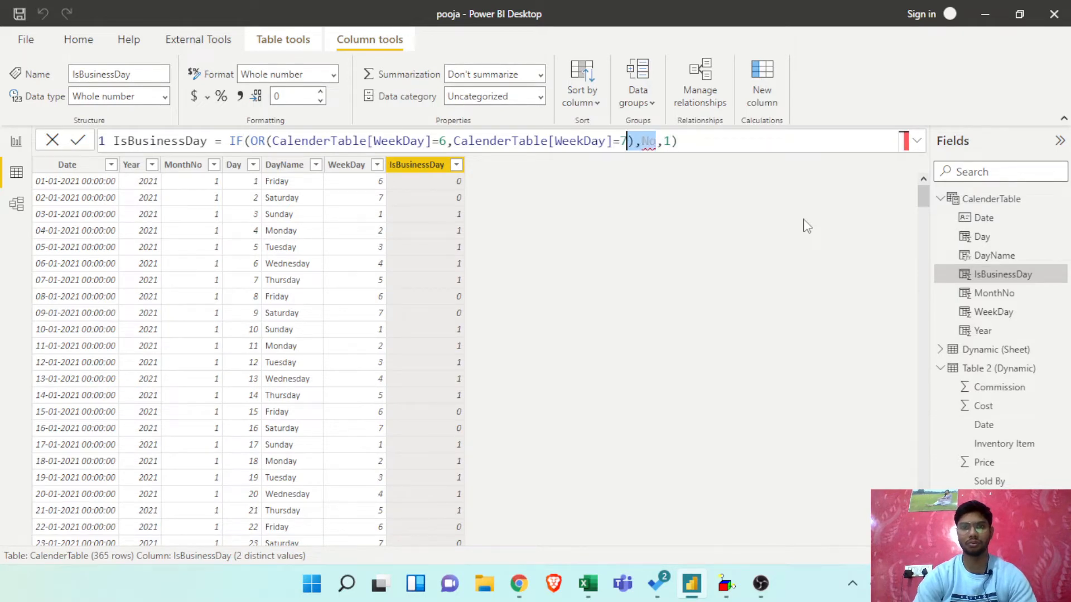
key("shift+Right")
key("shift+Right")
type("\"NO\"")
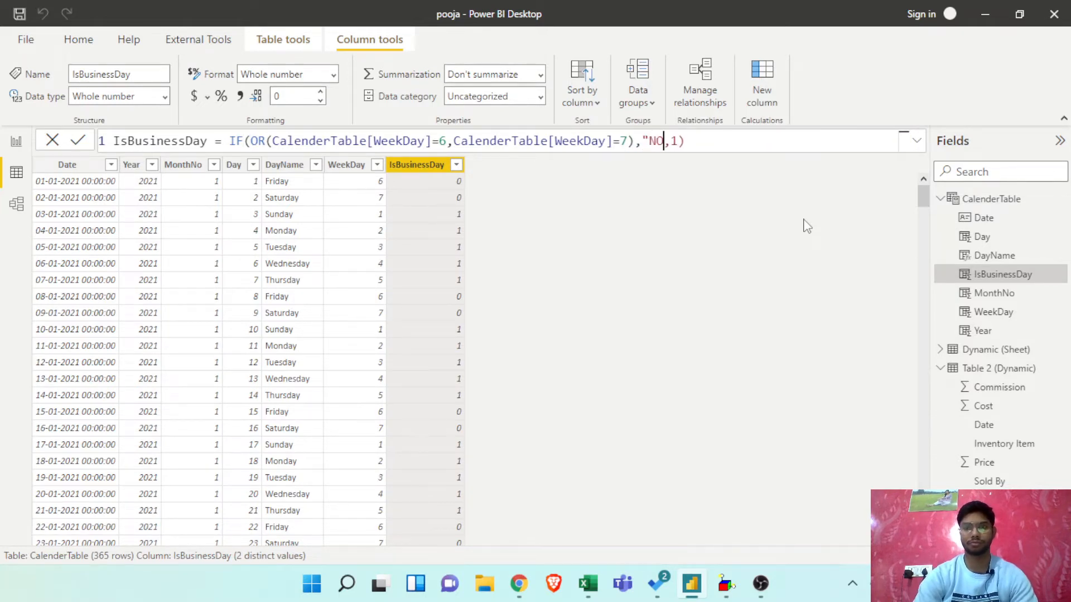
- Change the false result of the IsBusinessDay formula to "YES" and commit the column
key("Right")
key("shift+Right")
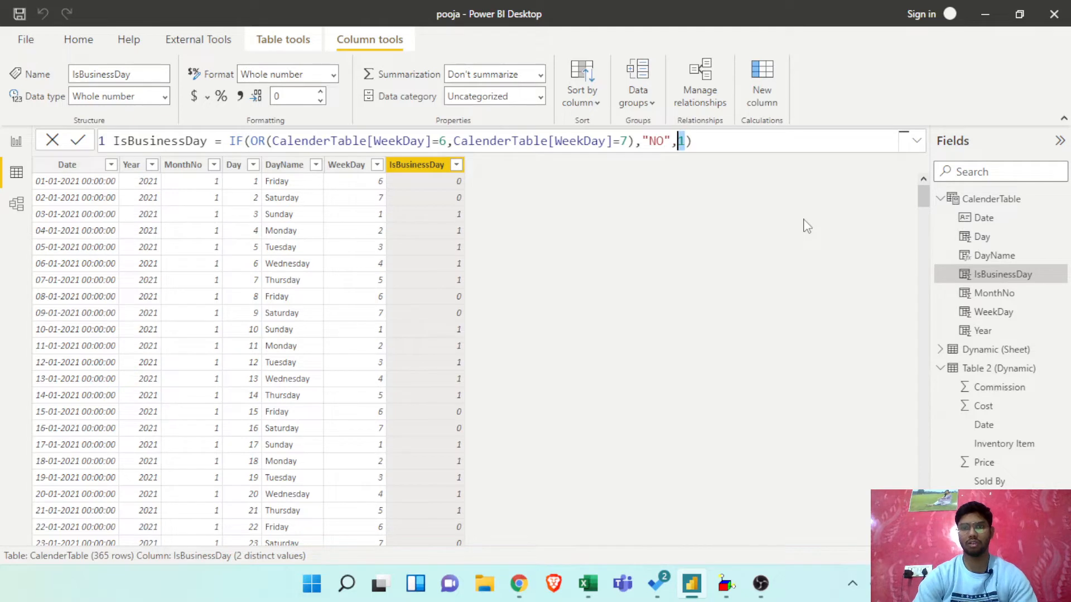
type("\"YES\"")
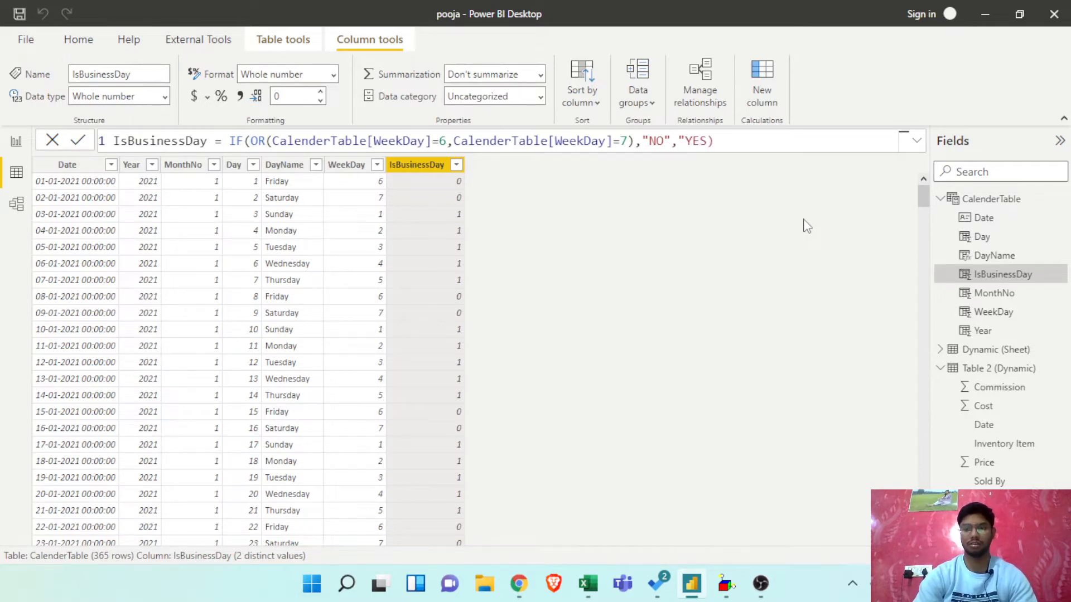
left_click(78, 143)
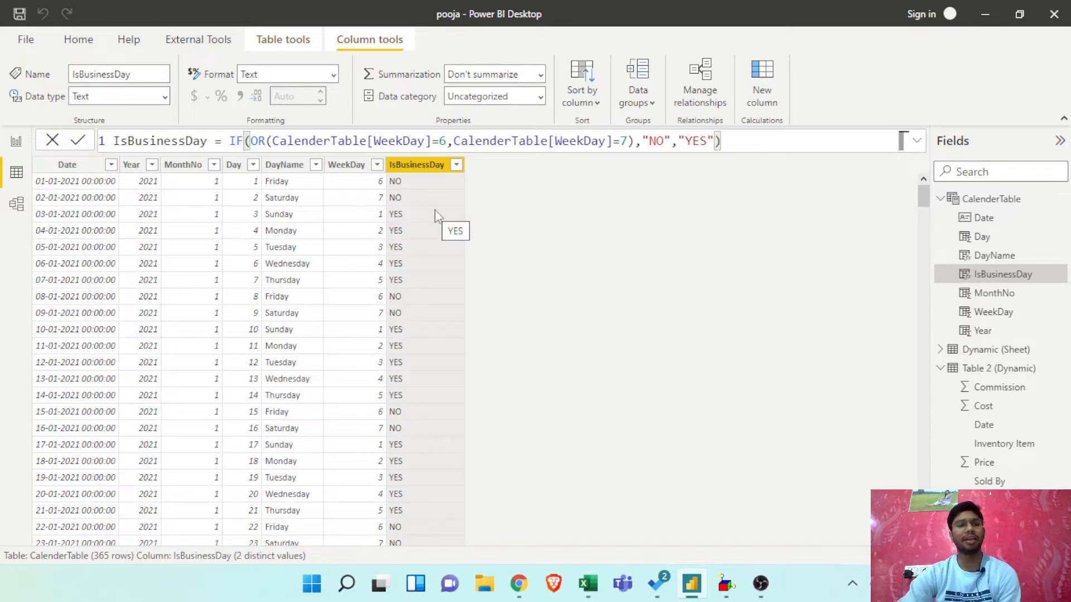
- Add another calculated column to CalenderTable and name it Rank in its formula
left_click(109, 188)
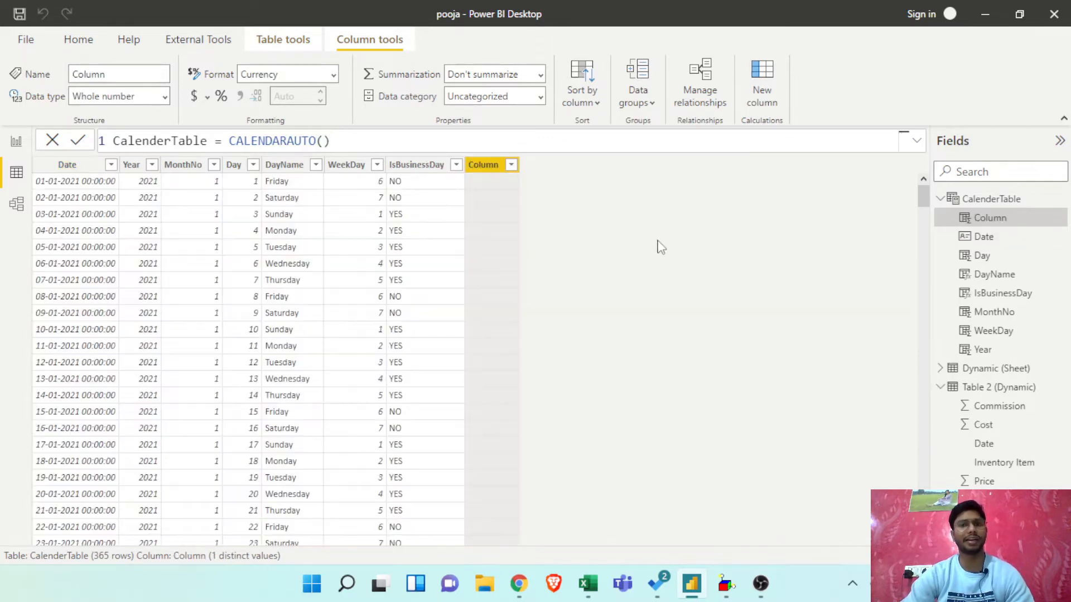
key("shift+Left")
key("shift+Left")
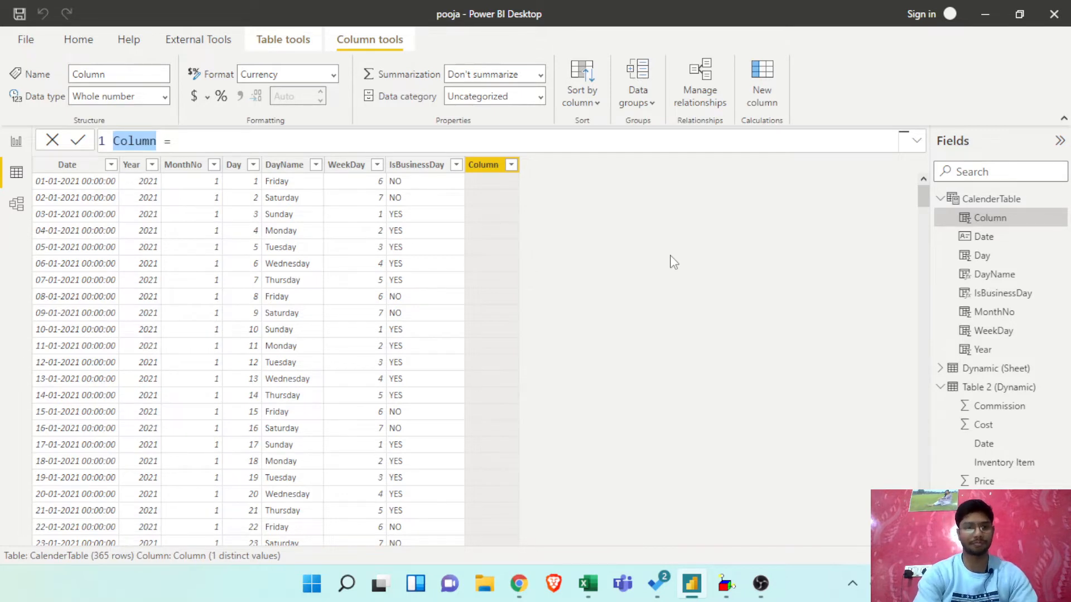
type("Rank")
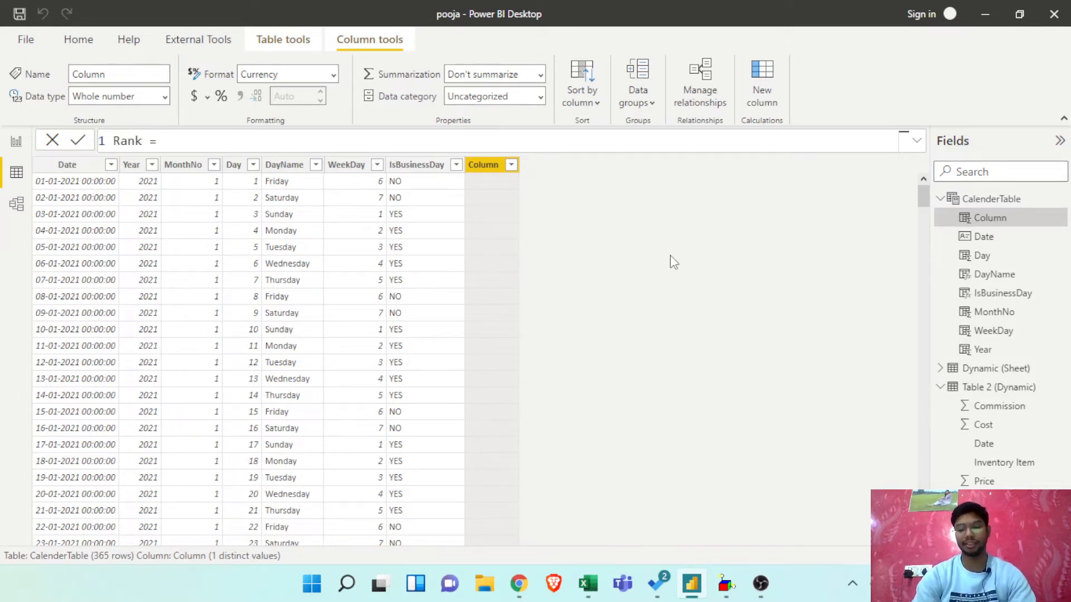
key("Right")
key("Right")
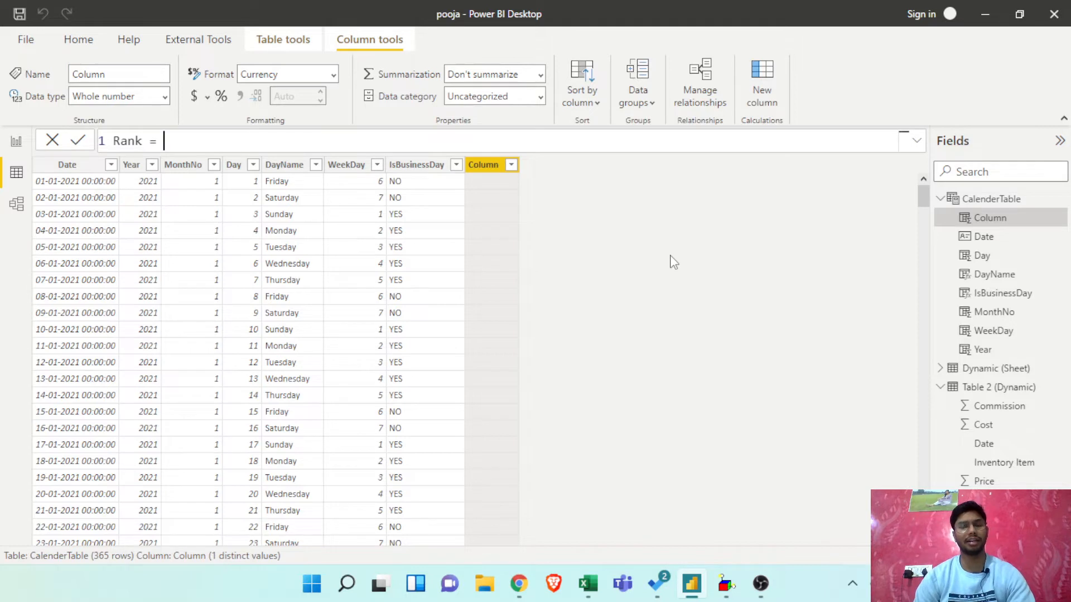
- Begin the Rank column's formula with the RANKX function
type("RANX")
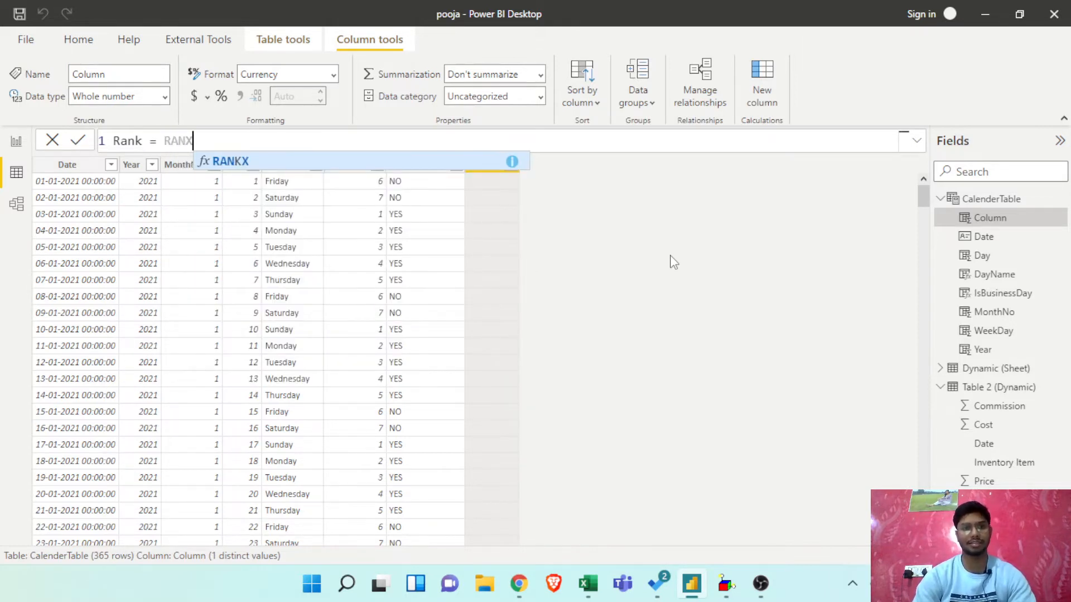
key("BackSpace")
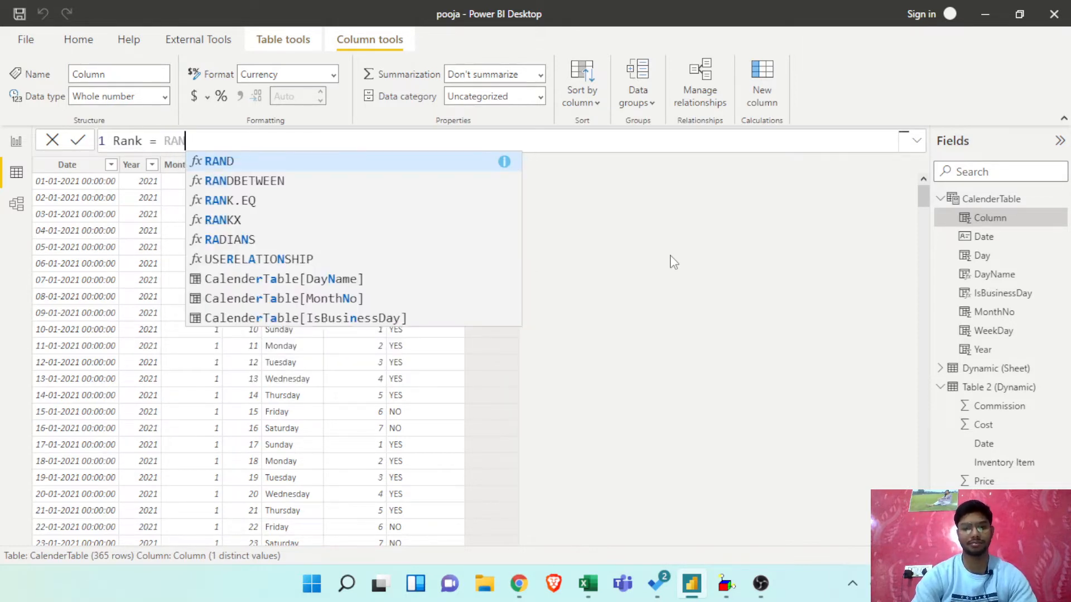
type("KX(")
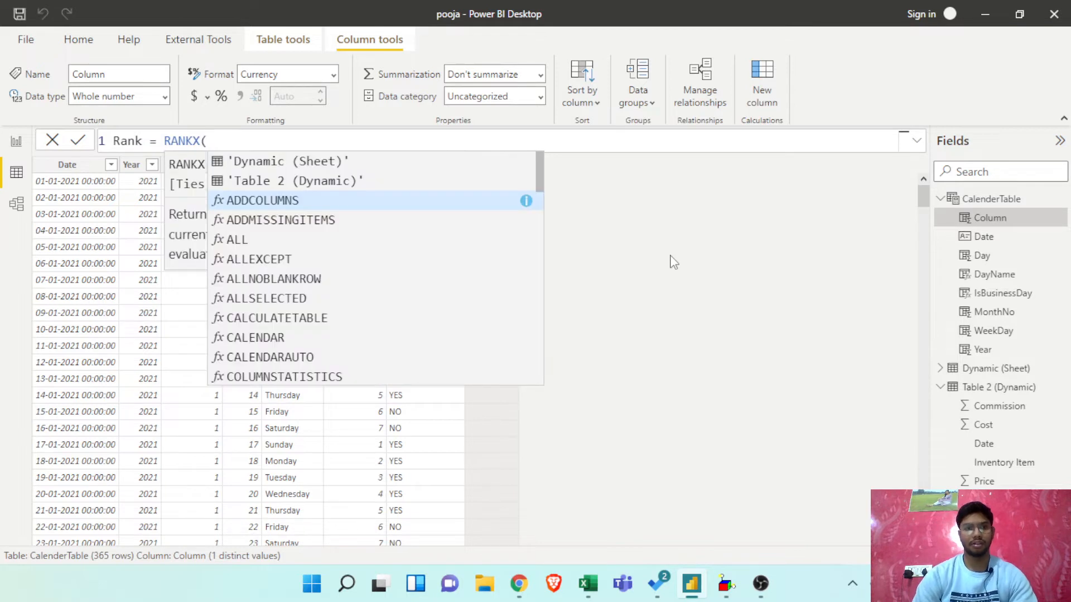
type("'")
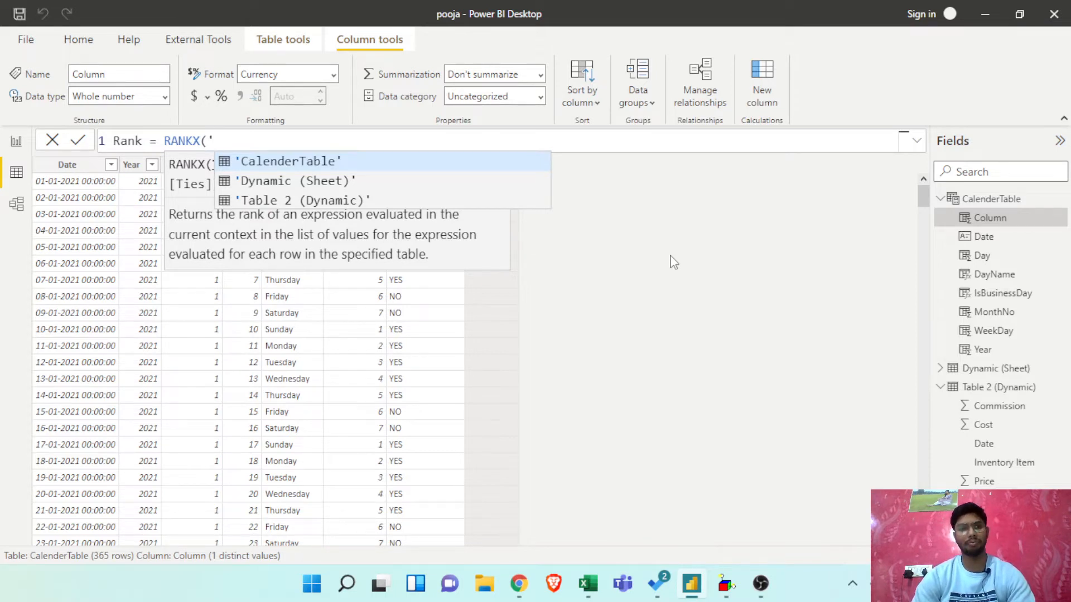
key("BackSpace")
type("ALL")
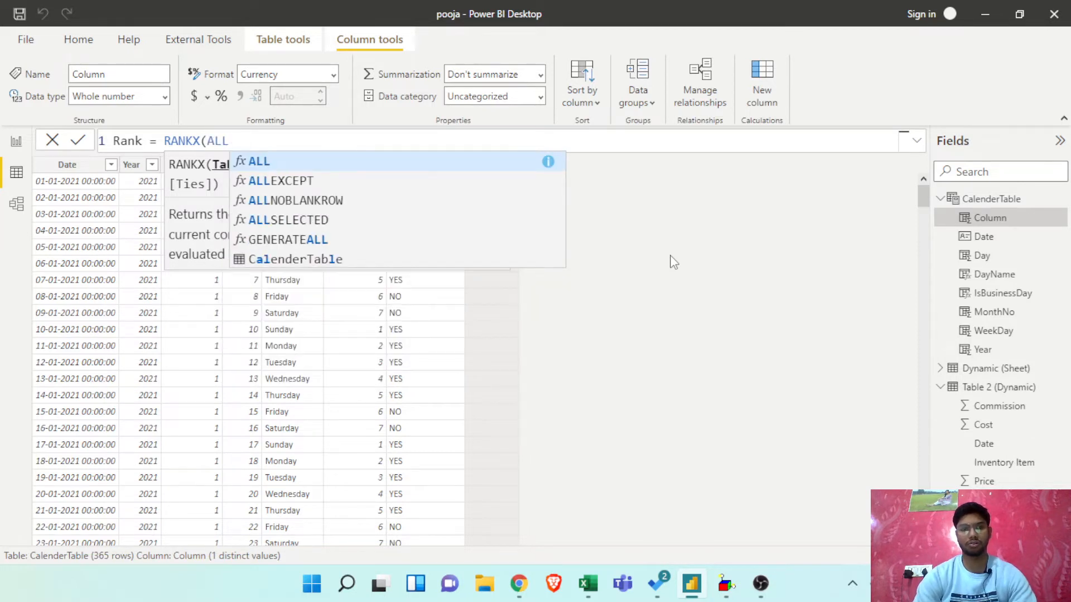
key("BackSpace")
key("BackSpace")
key("BackSpace")
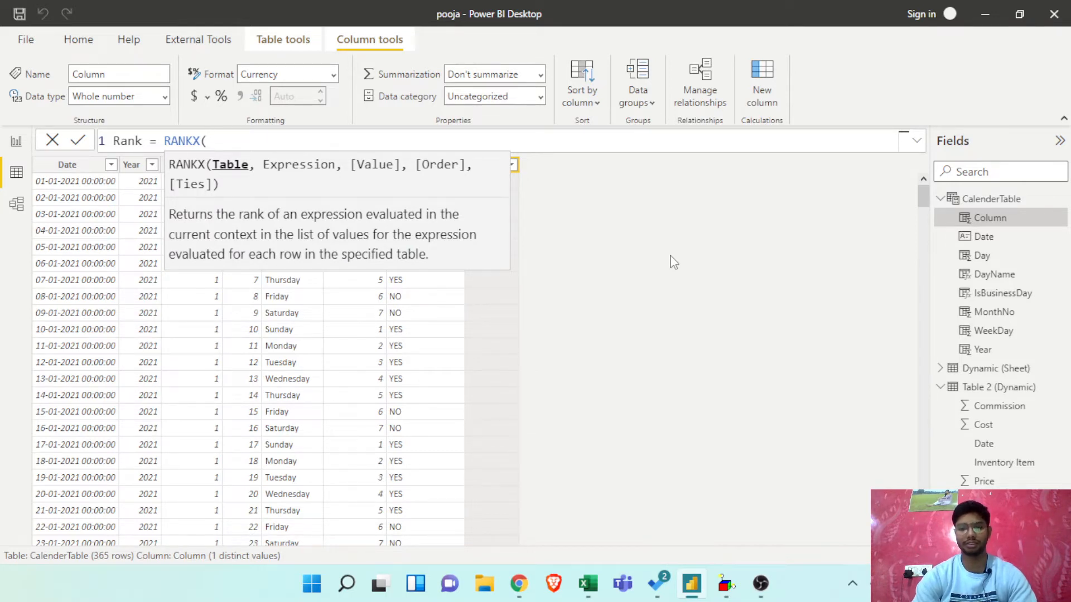
- Enter 'CalenderTable' as the RANKX table argument and put an opening FILTER function in front of it
type("'c")
key("Tab")
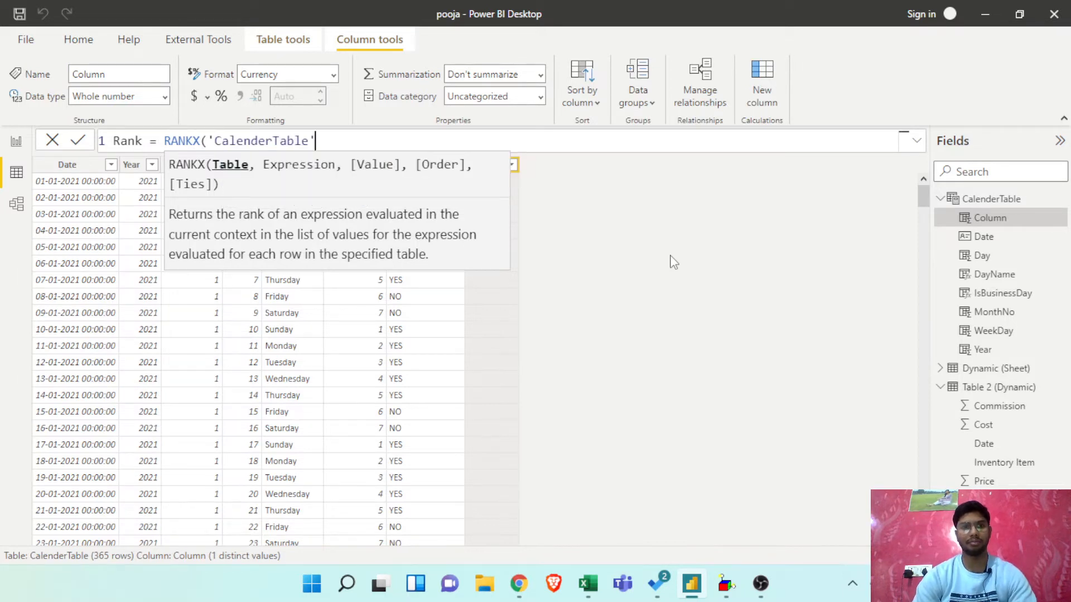
key("Left")
key("Left")
key("Left")
key("Left")
key("Left")
key("Left")
key("Left")
key("Left")
key("Left")
key("Left")
key("Left")
key("Left")
key("Left")
key("Left")
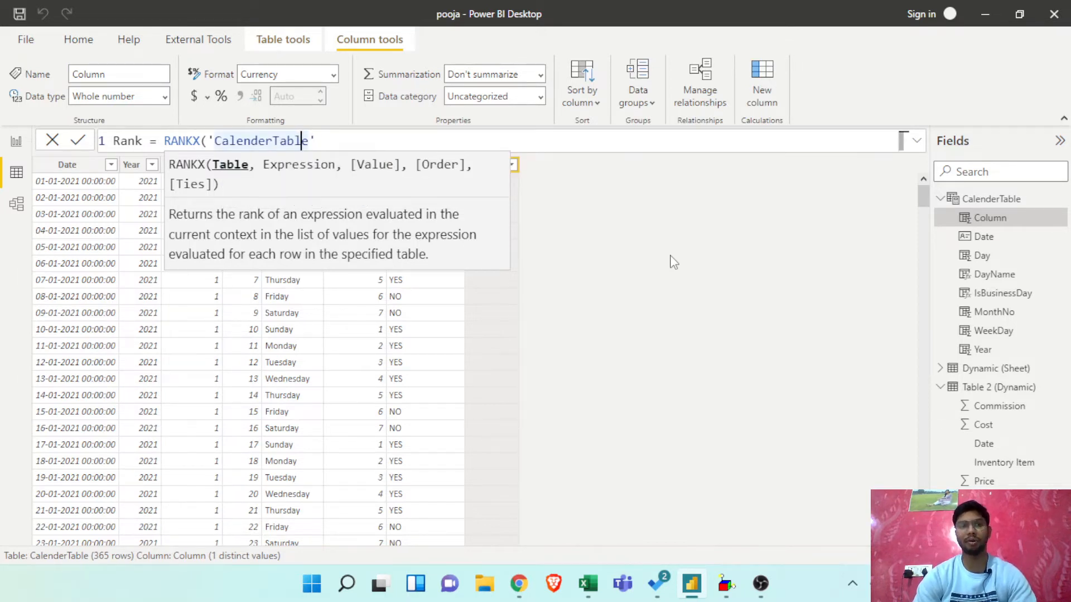
type("FILTER")
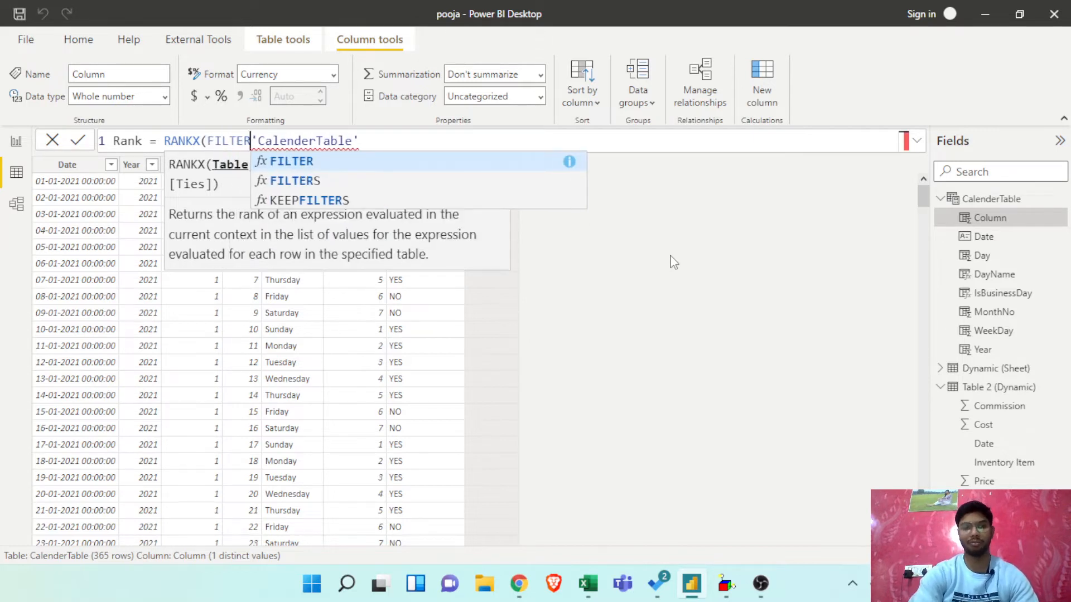
type("(")
- Add the filter condition 'CalenderTable'[IsBusinessDay] = "YES" after the table name and close the FILTER function
key("Right")
key("Right")
key("Right")
key("Right")
key("Right")
key("Right")
key("Right")
key("Right")
key("Right")
key("Right")
key("Right")
key("Right")
key("Right")
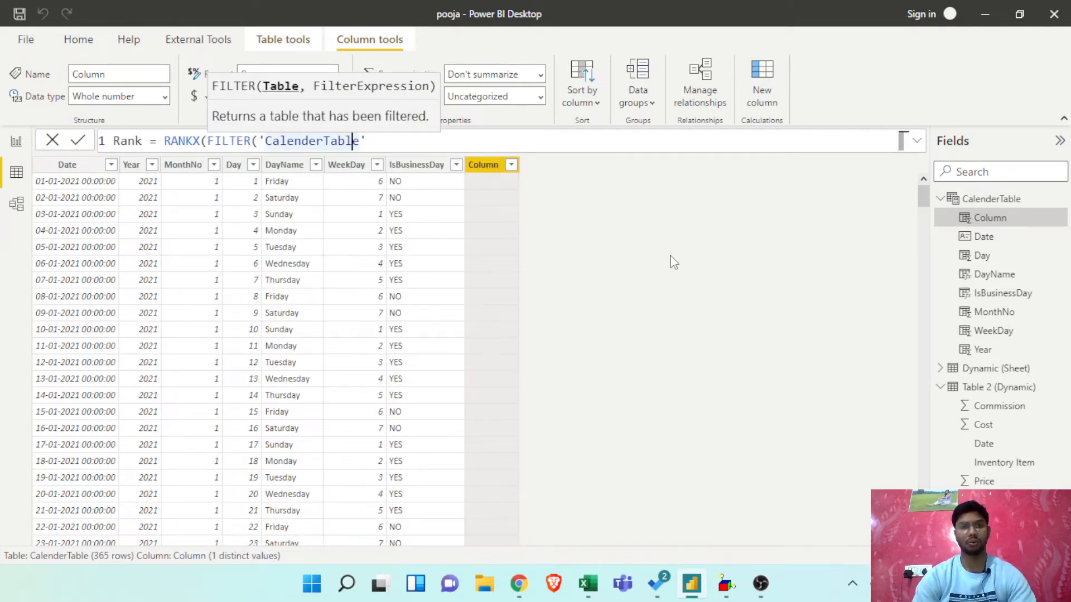
key("Right")
key("Right")
type(", ")
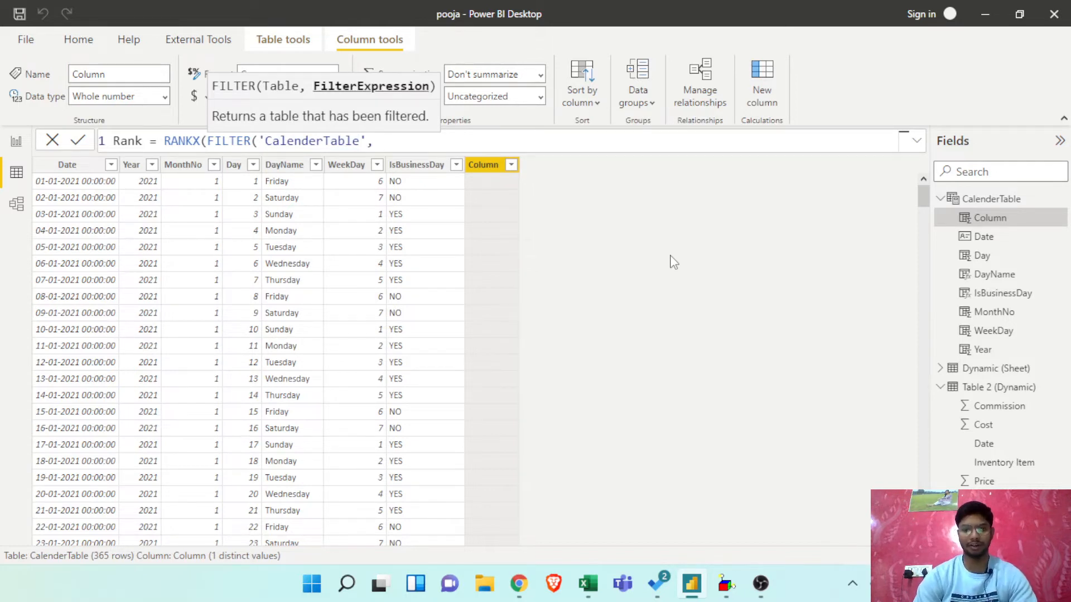
type("'c")
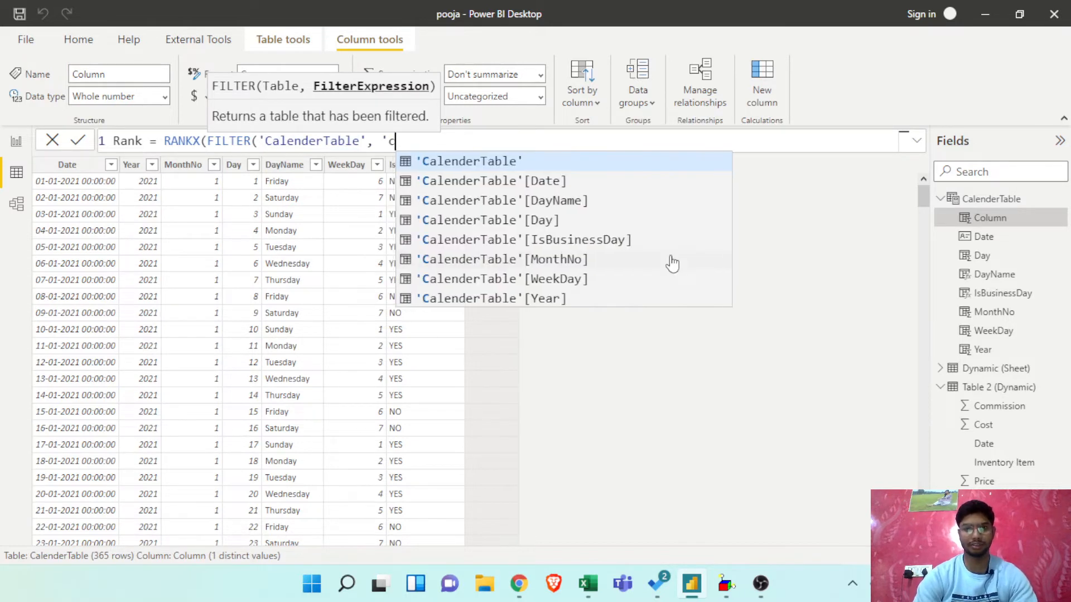
key("Tab")
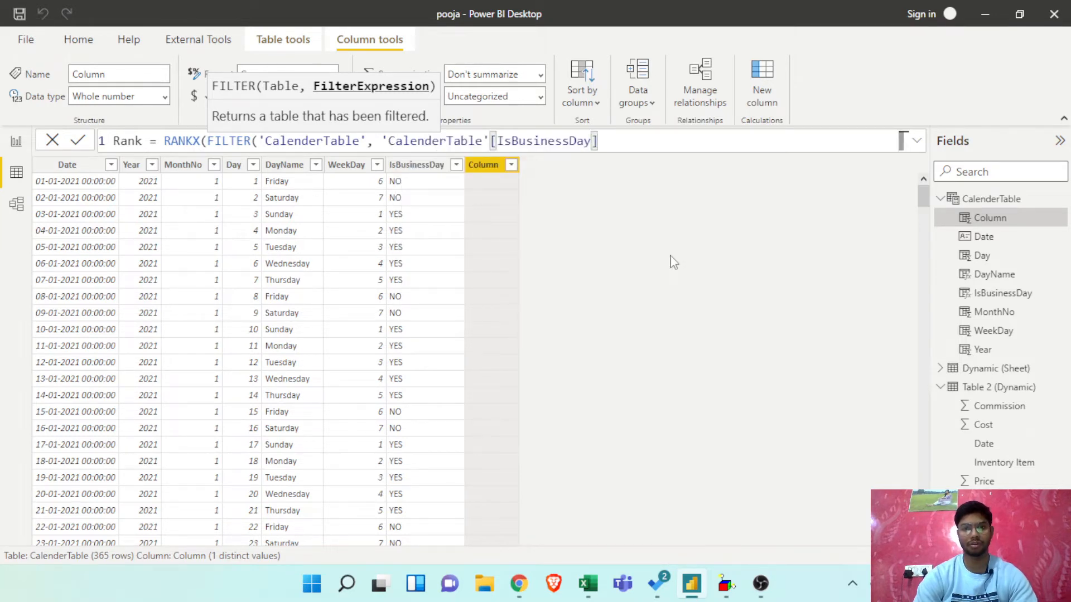
type("= \"YES")
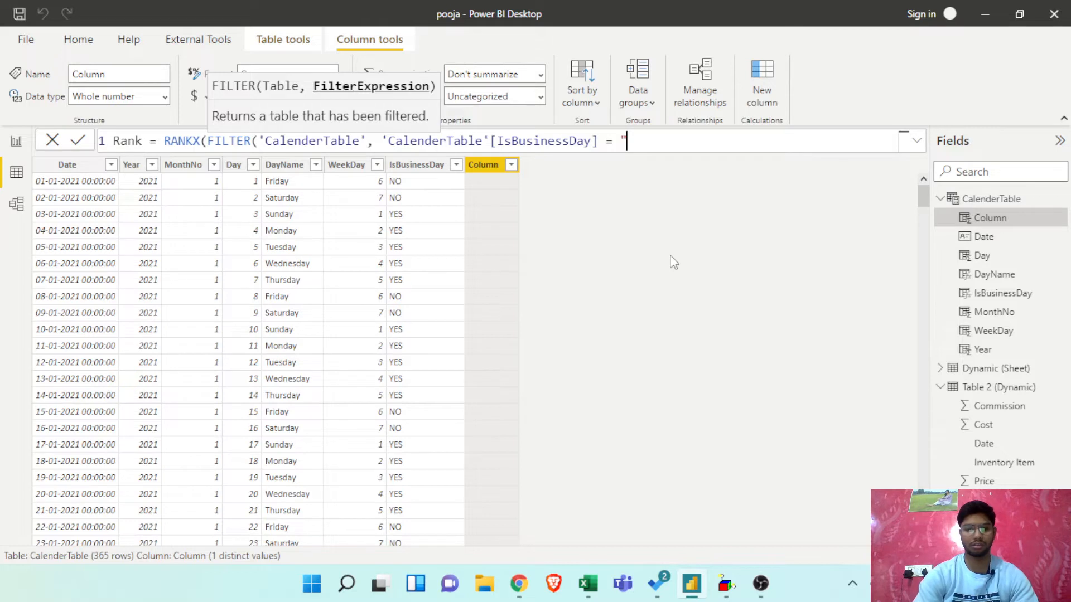
type("\"")
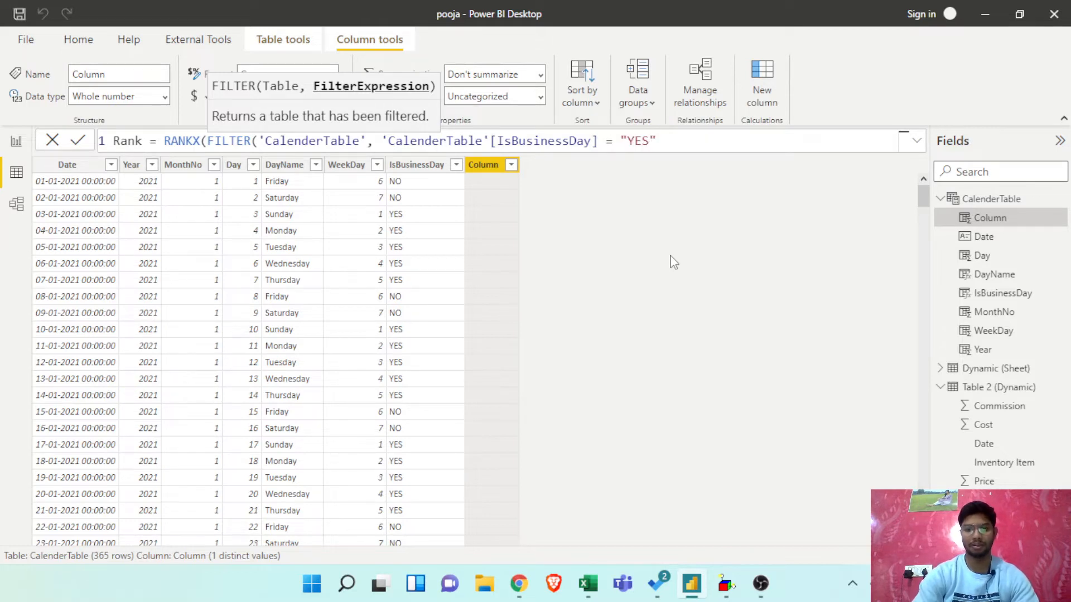
type(")")
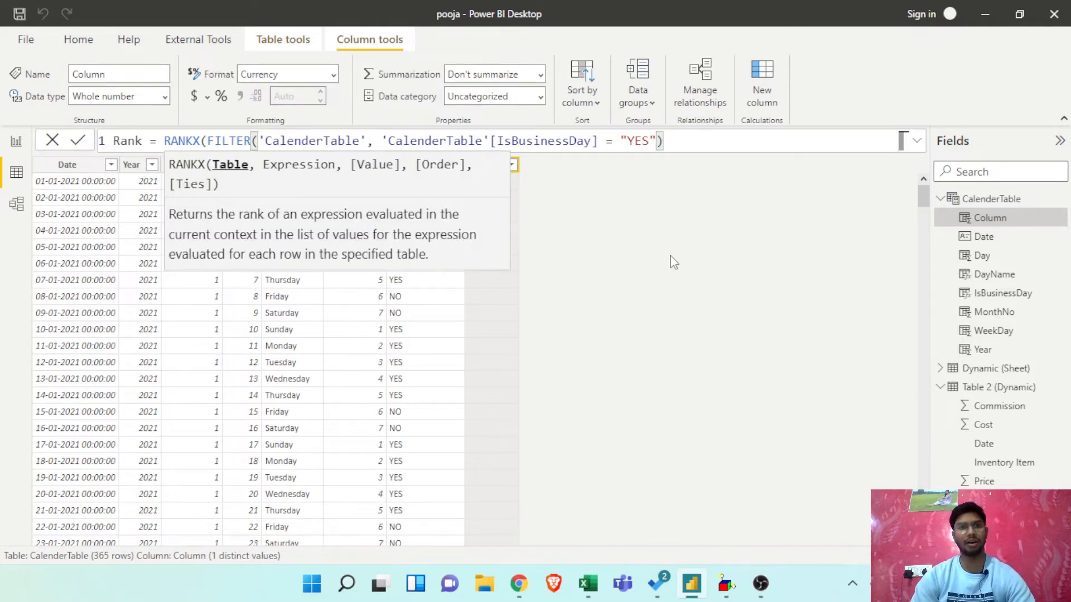
- Complete RANKX with 'CalenderTable'[Date] as the expression, an empty value argument and ASC order, and commit the Rank column
type(",")
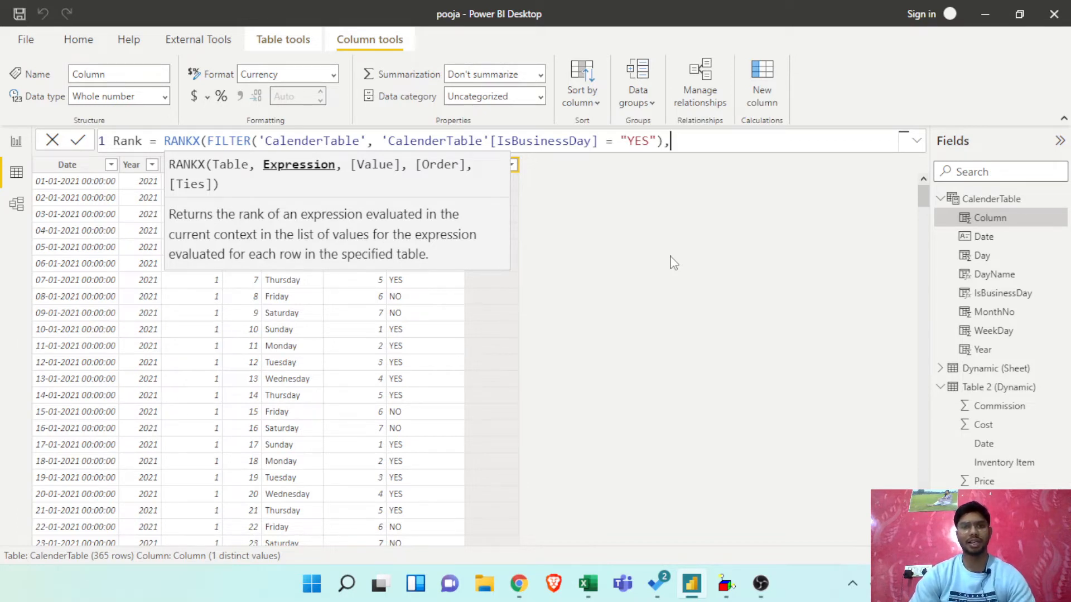
type("'ca")
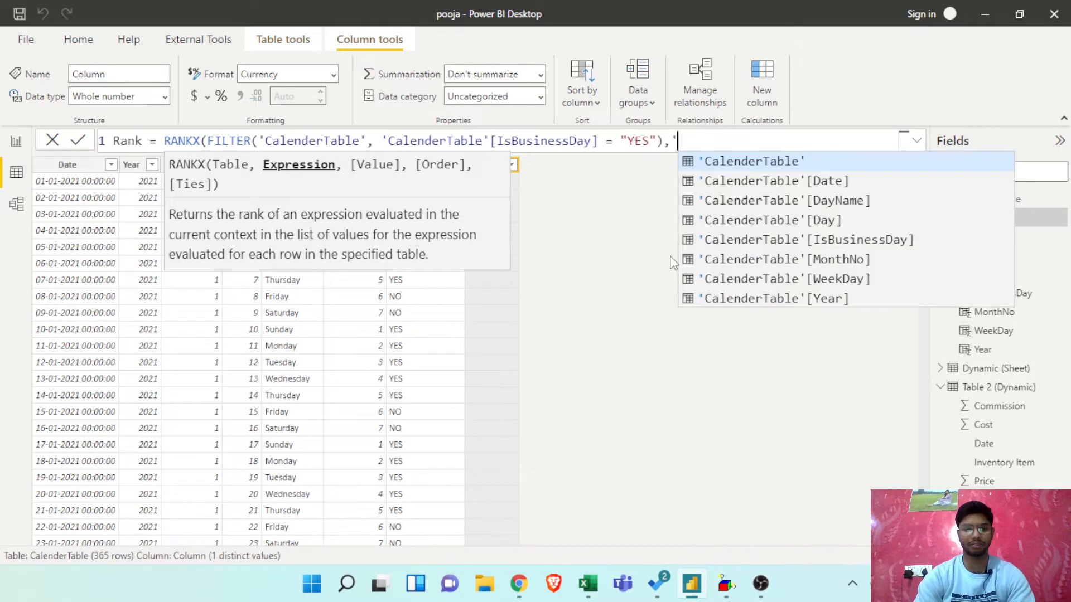
key("Down")
key("Tab")
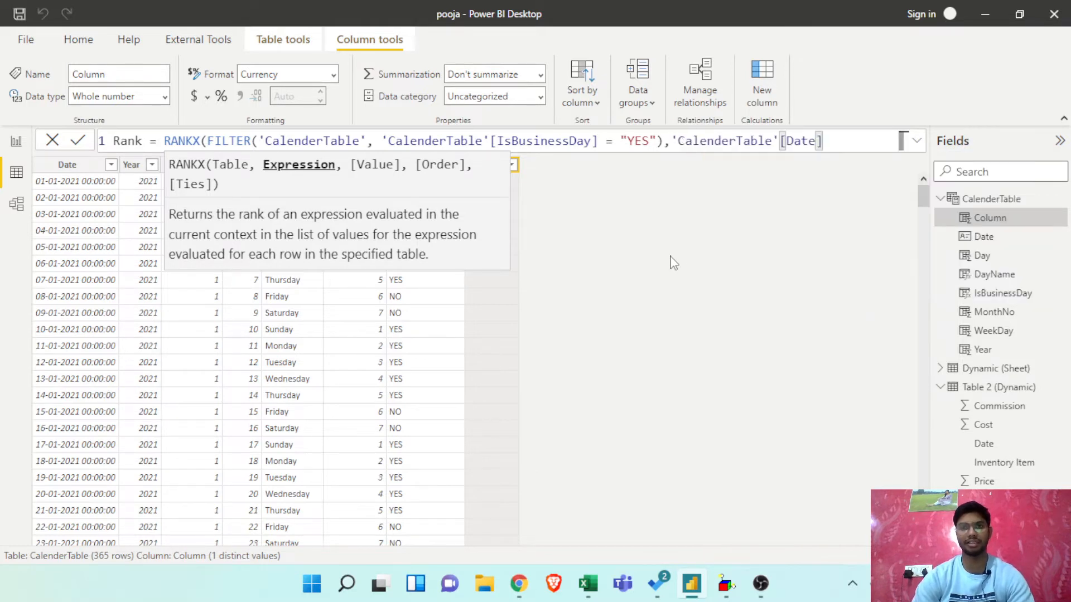
type(",")
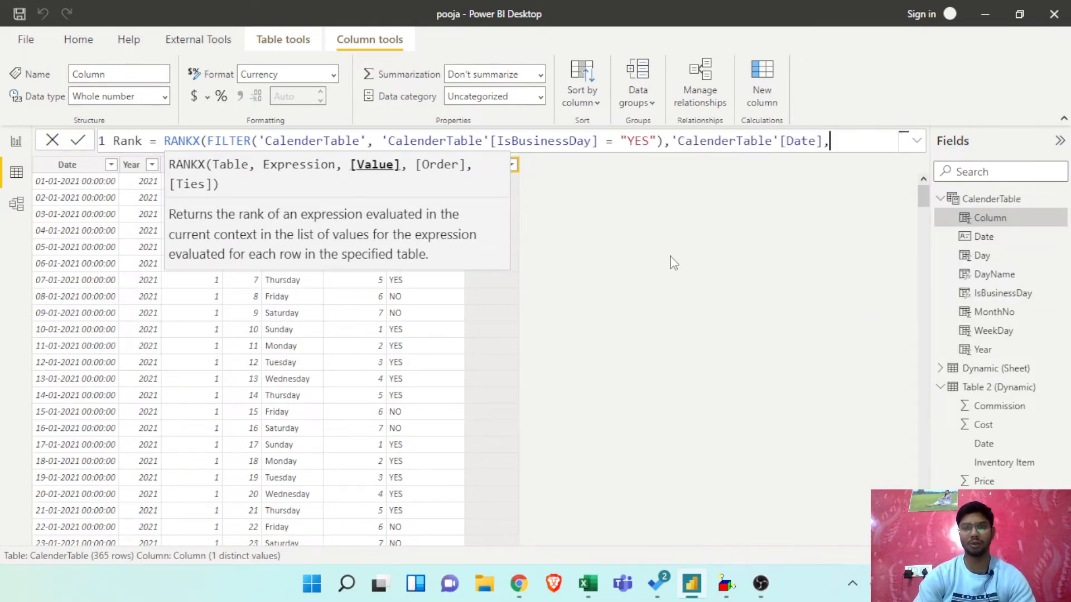
type(",")
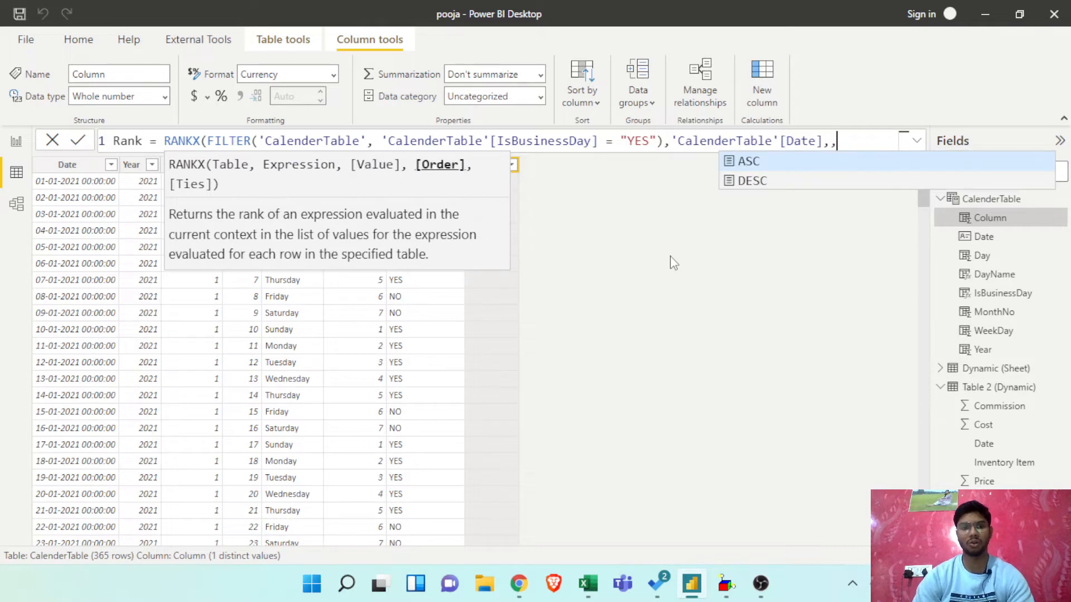
type("ASC")
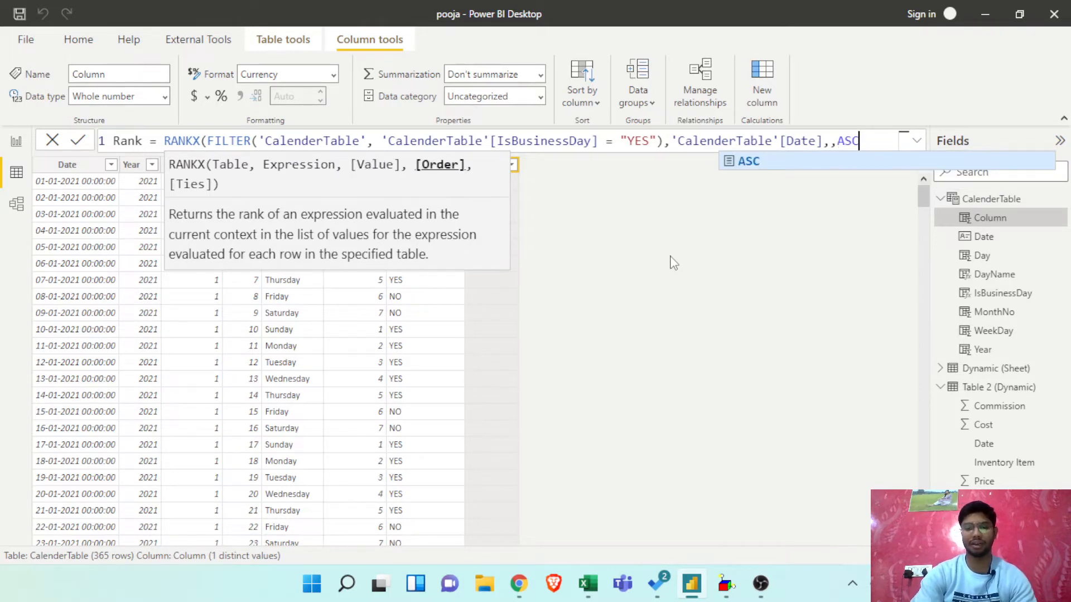
type(")")
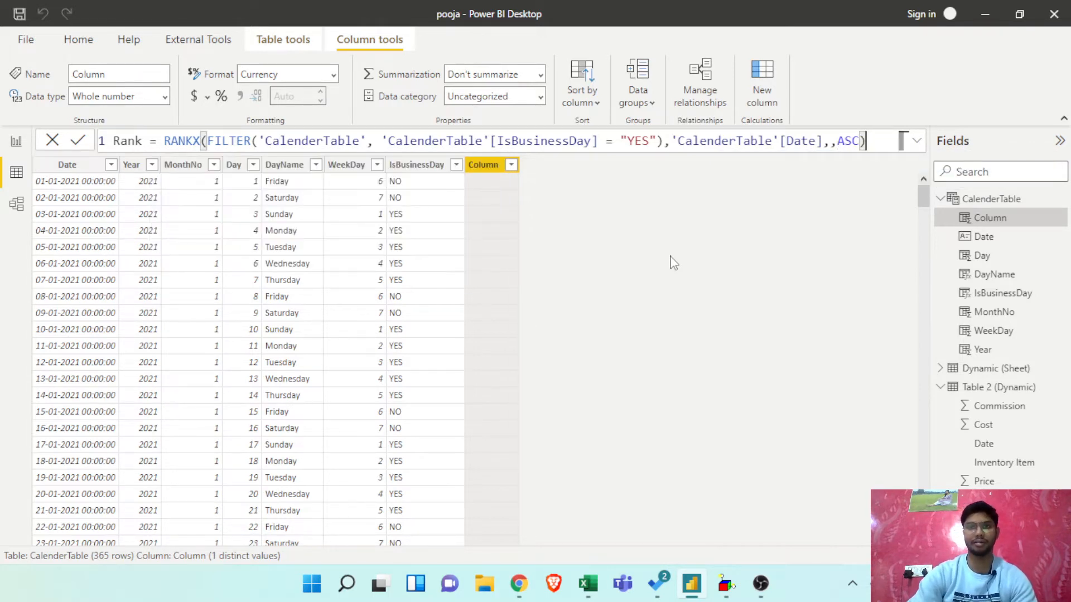
left_click(82, 146)
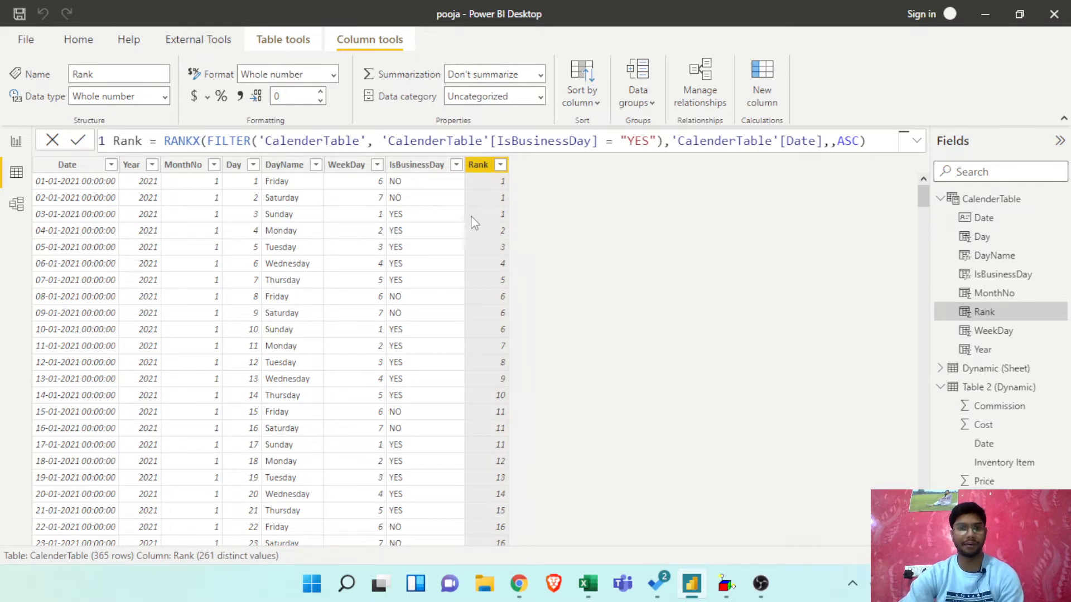
- Compare the IsBusinessDay and Rank values in the calendar rows from 02-01-2021 to 10-01-2021
left_click(415, 189)
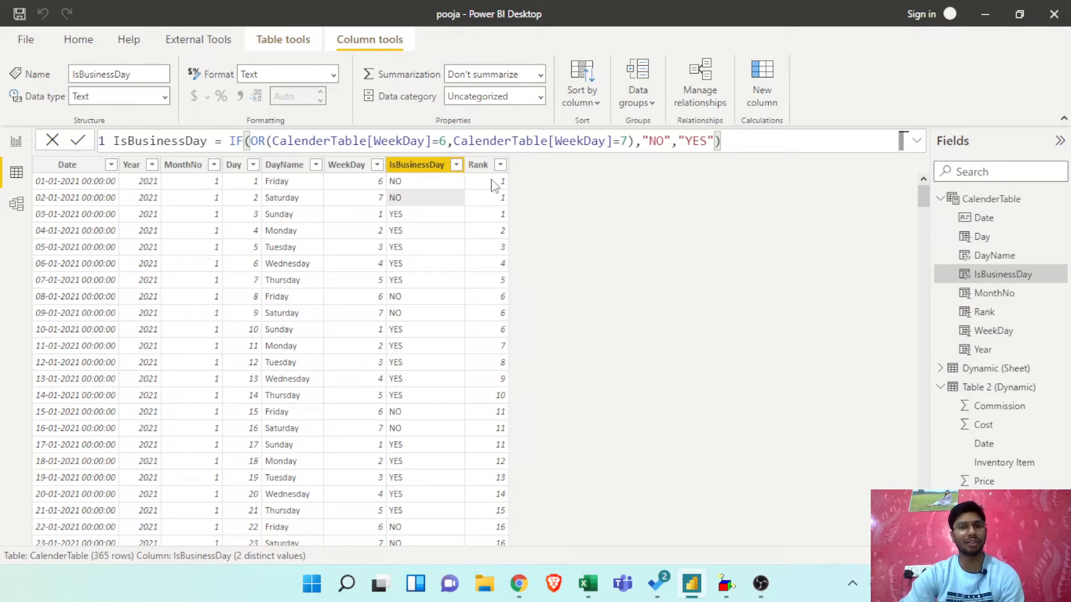
left_click(488, 198)
left_click(454, 220)
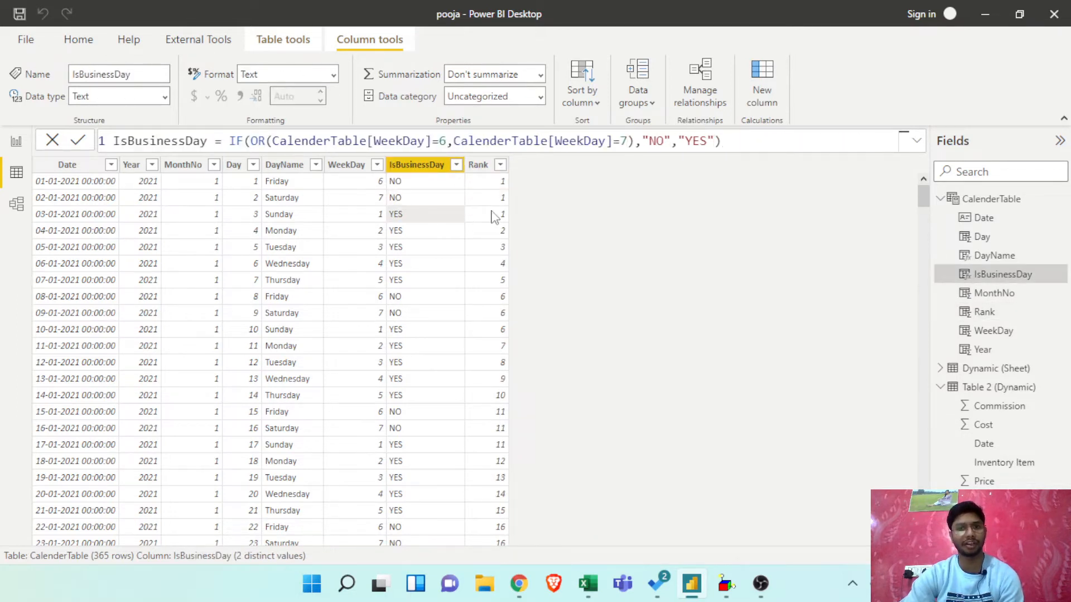
left_click(491, 216)
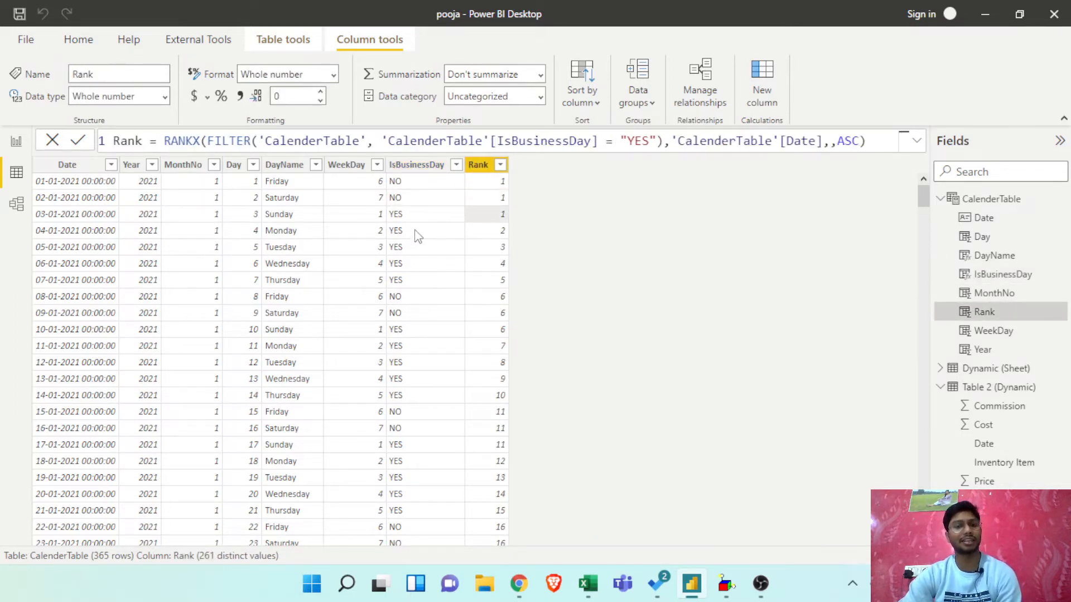
left_click(498, 237)
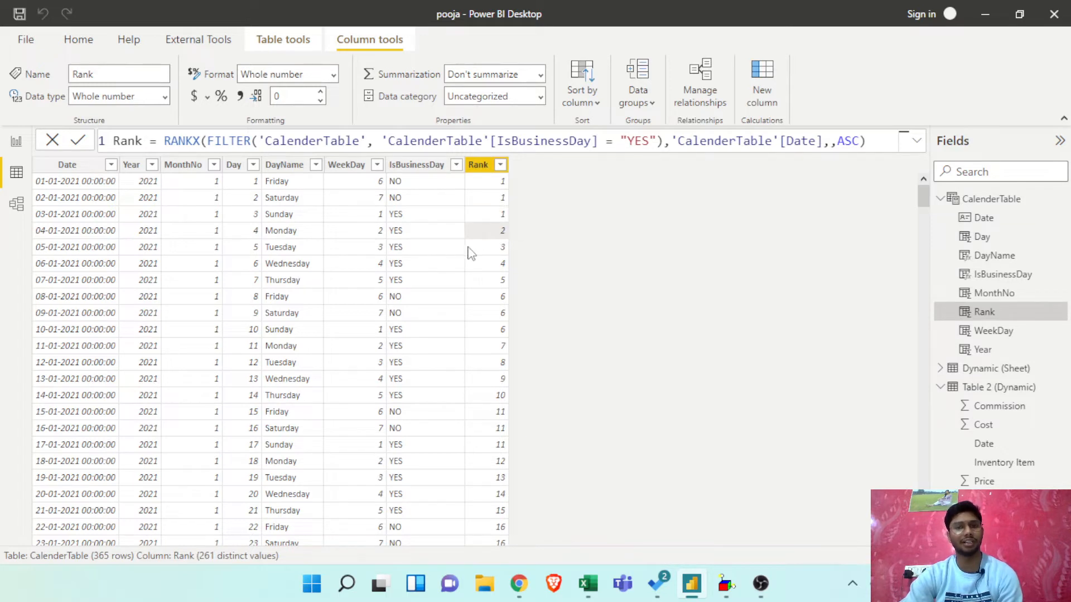
left_click(453, 303)
left_click(492, 299)
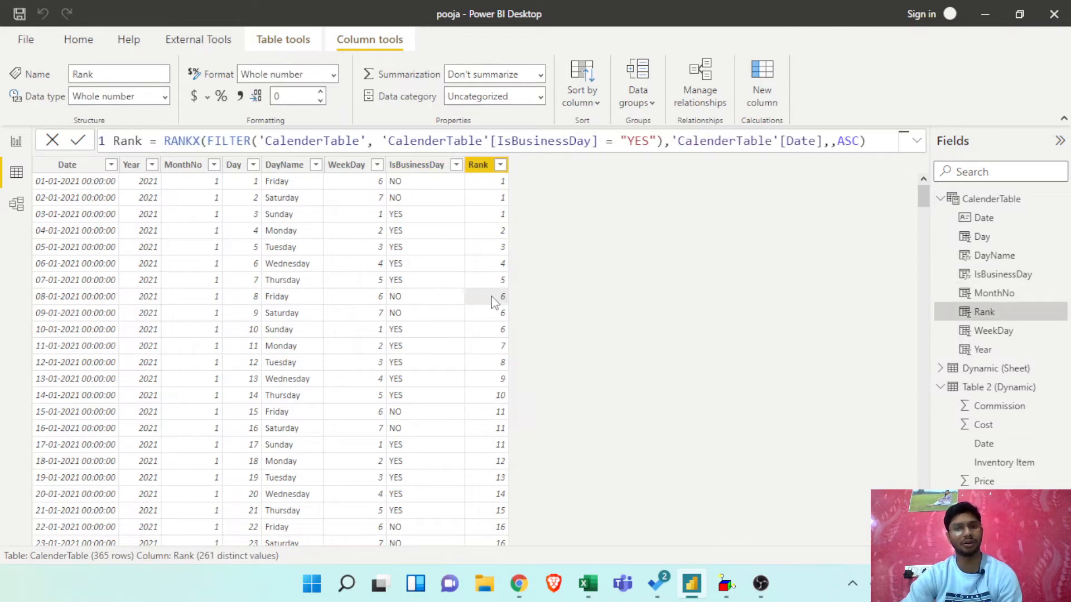
left_click(420, 332)
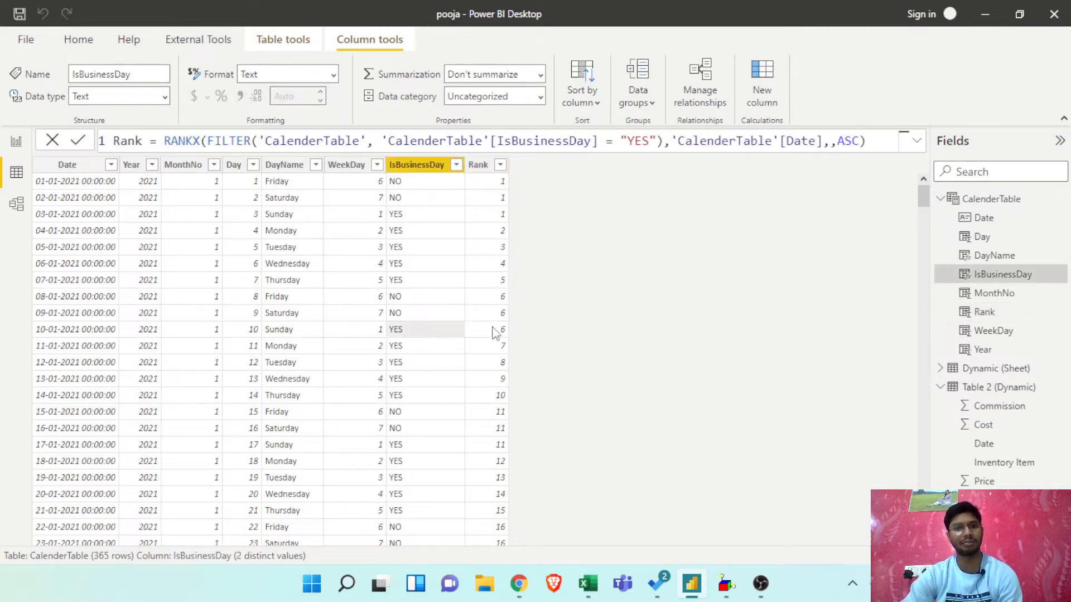
left_click(495, 332)
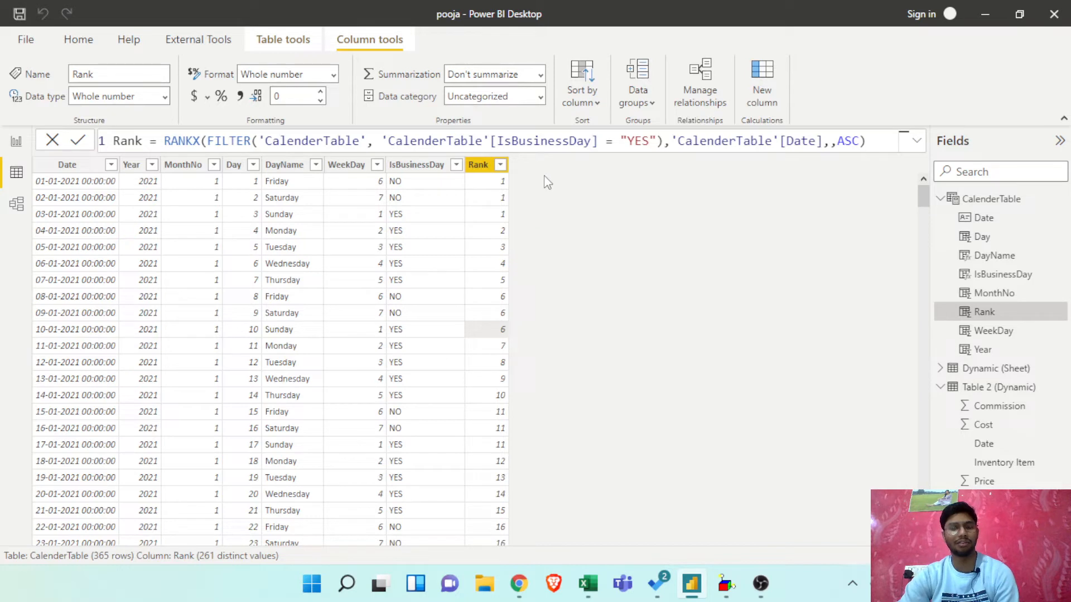
- Add a new calculated column to CalenderTable and name it Added 12 Business Days
left_click(762, 79)
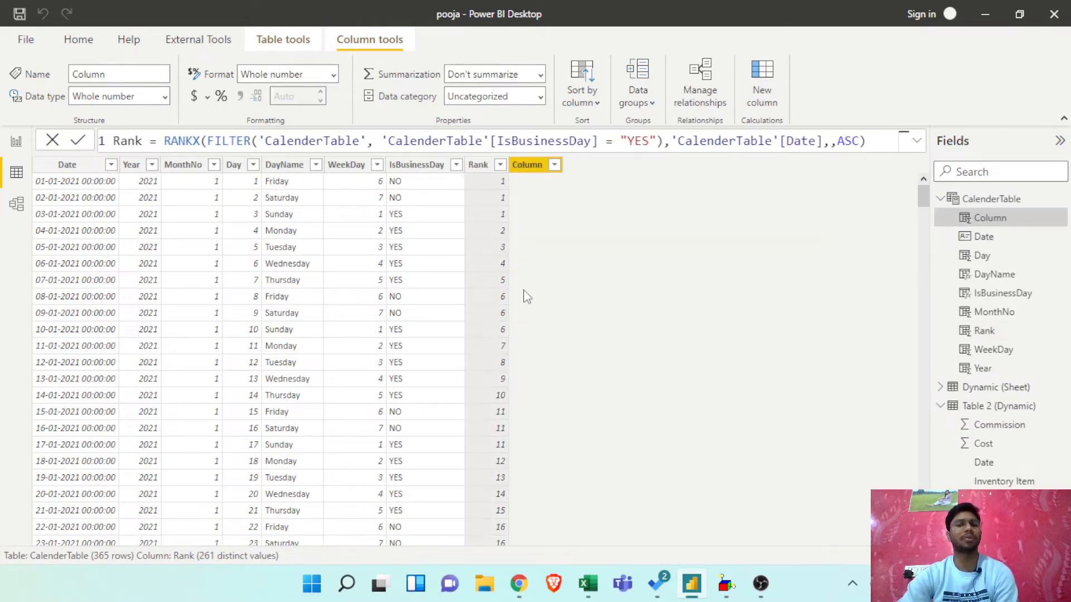
double_click(130, 143)
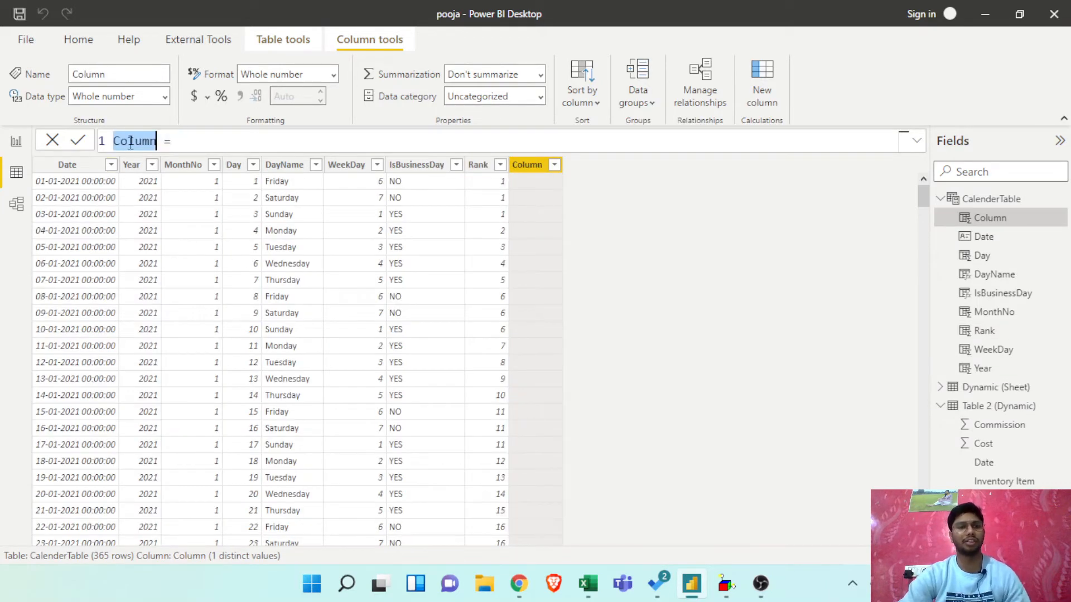
type("Add")
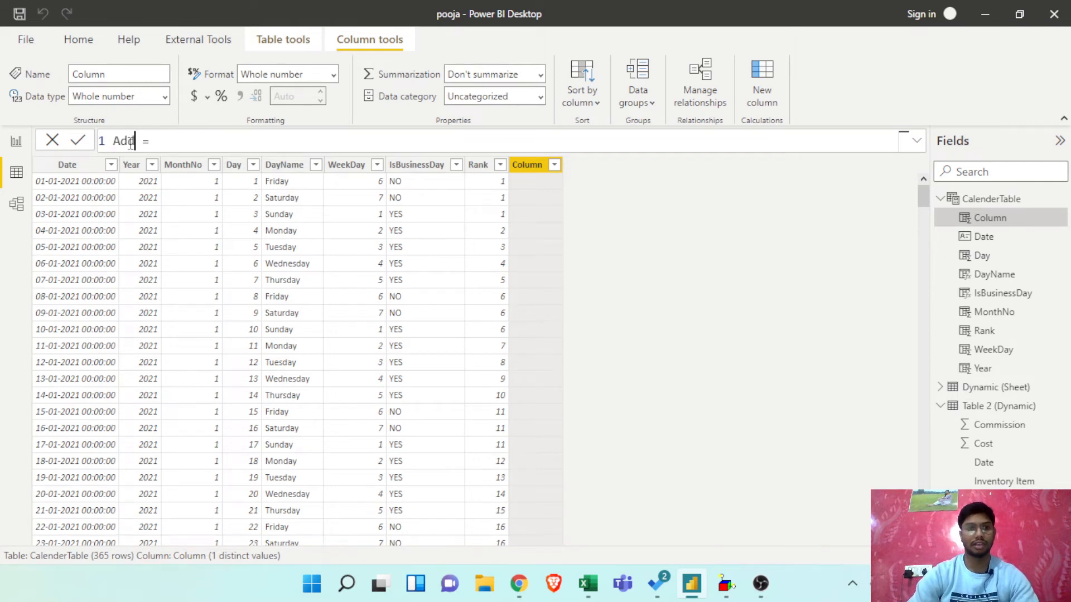
type("ed 12 ")
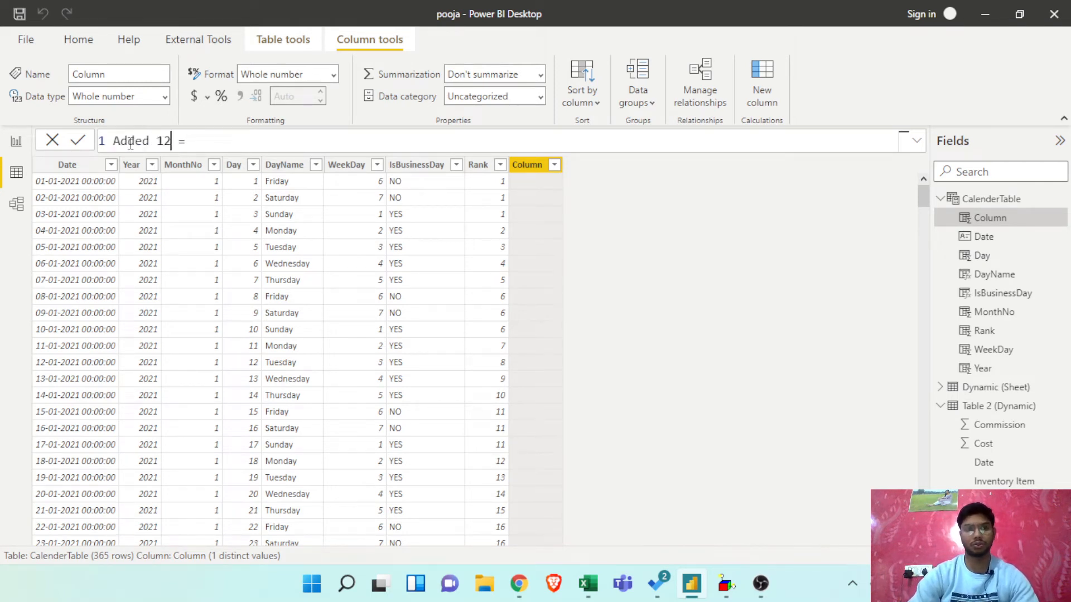
type("Business")
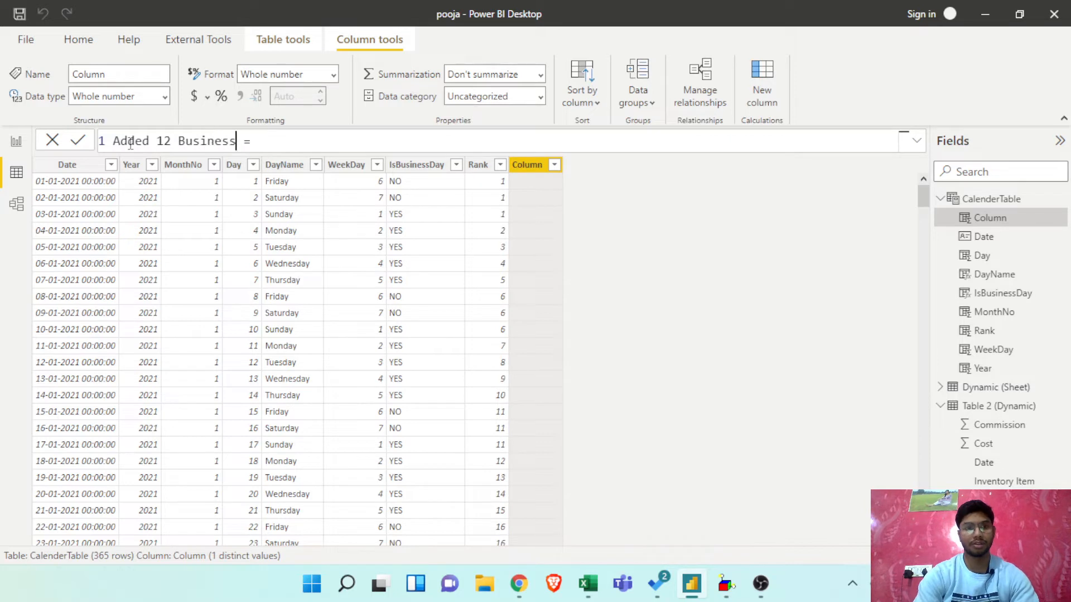
type(" Days =")
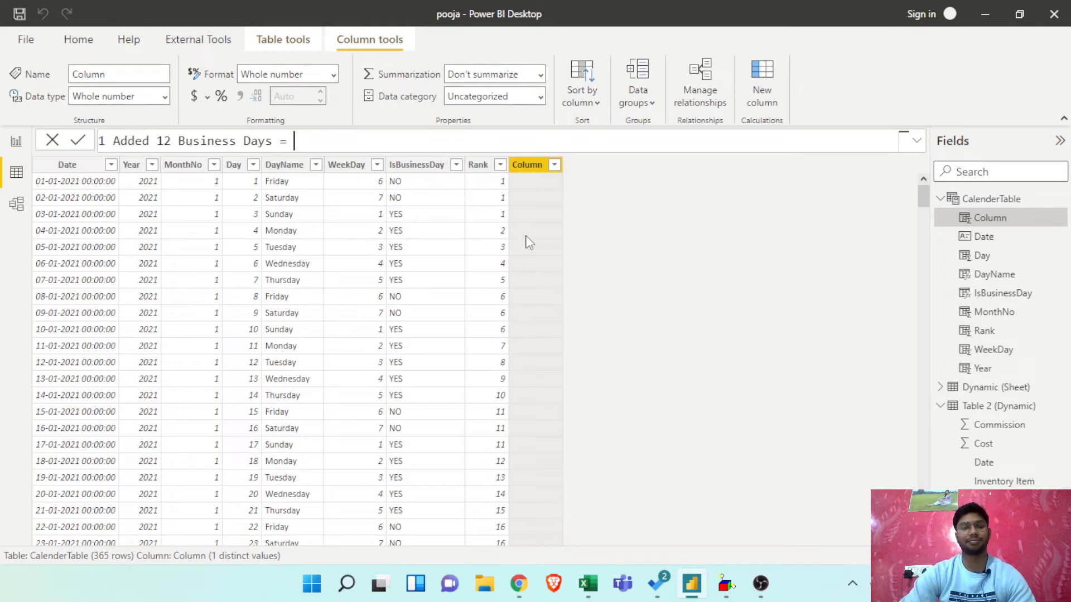
- Begin the column's formula with LOOKUPVALUE and give 'CalenderTable'[Date] as the result column
type(" LOOKUPVALUE(")
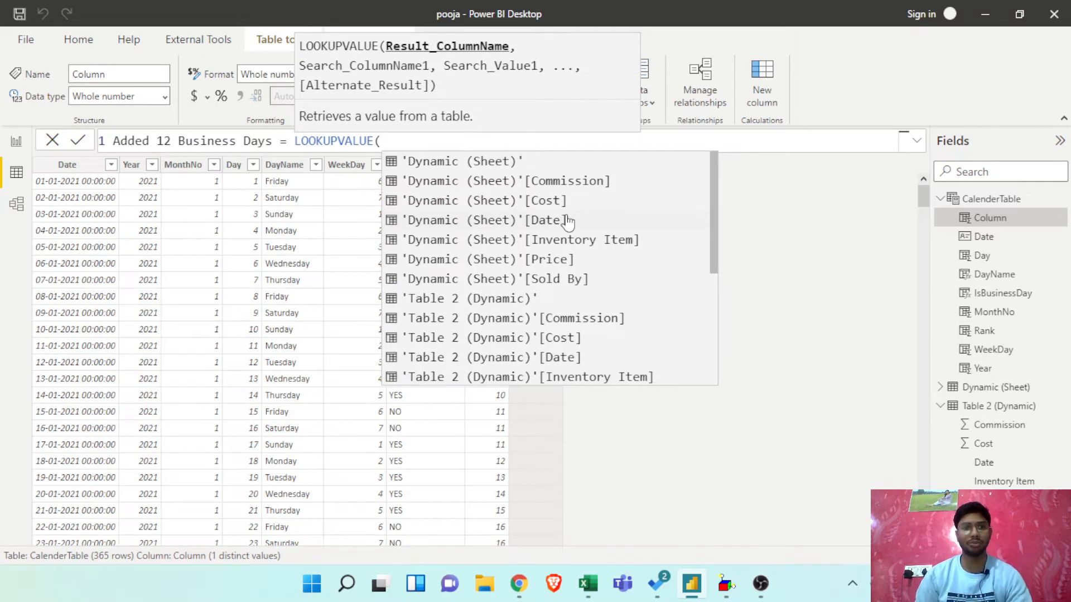
type("'ca")
key("Down")
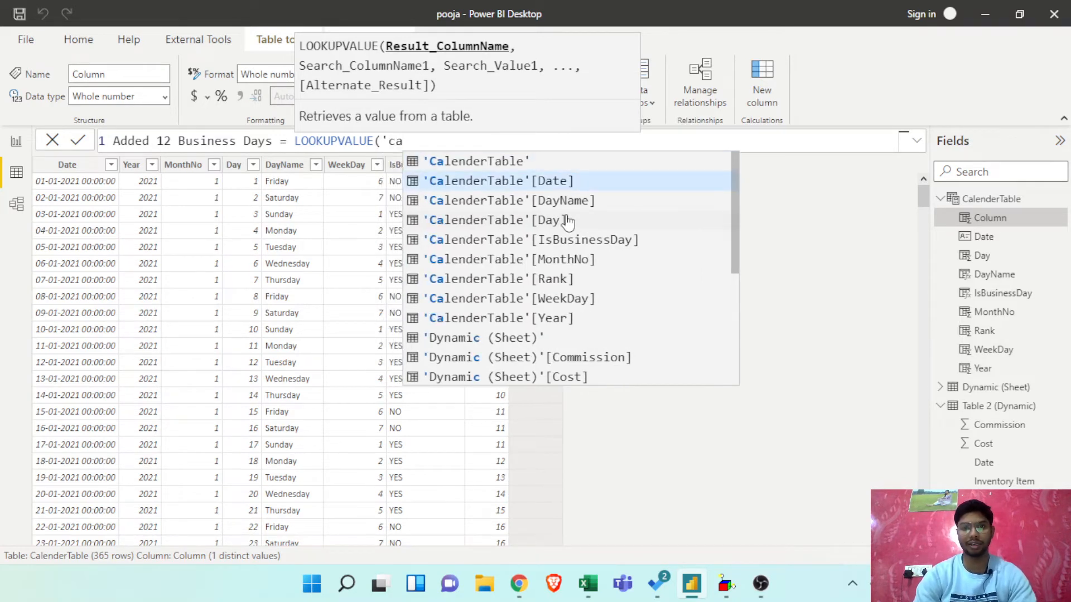
key("Tab")
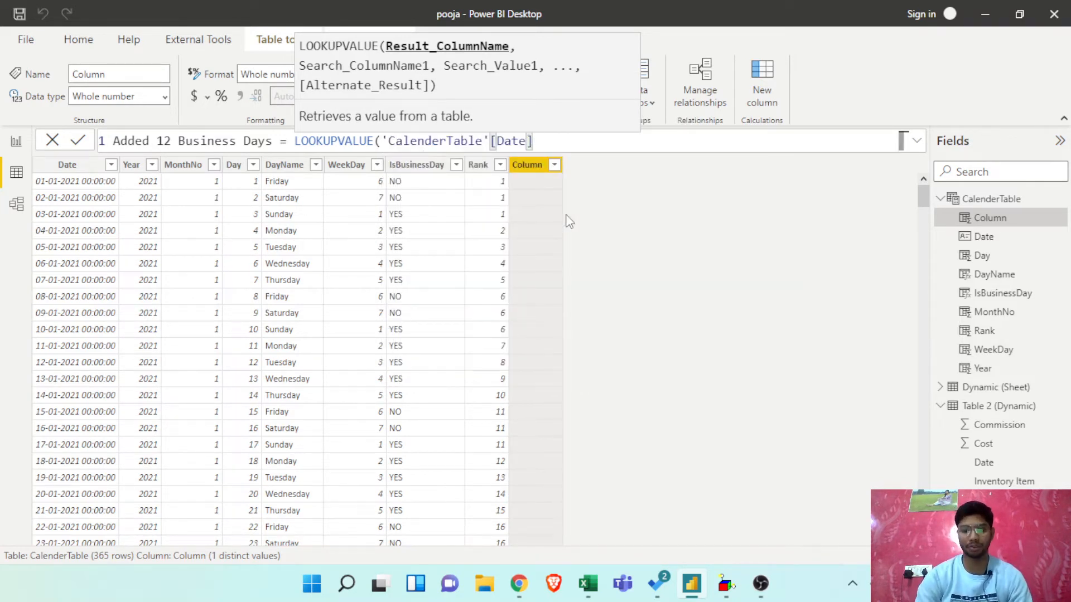
type(",")
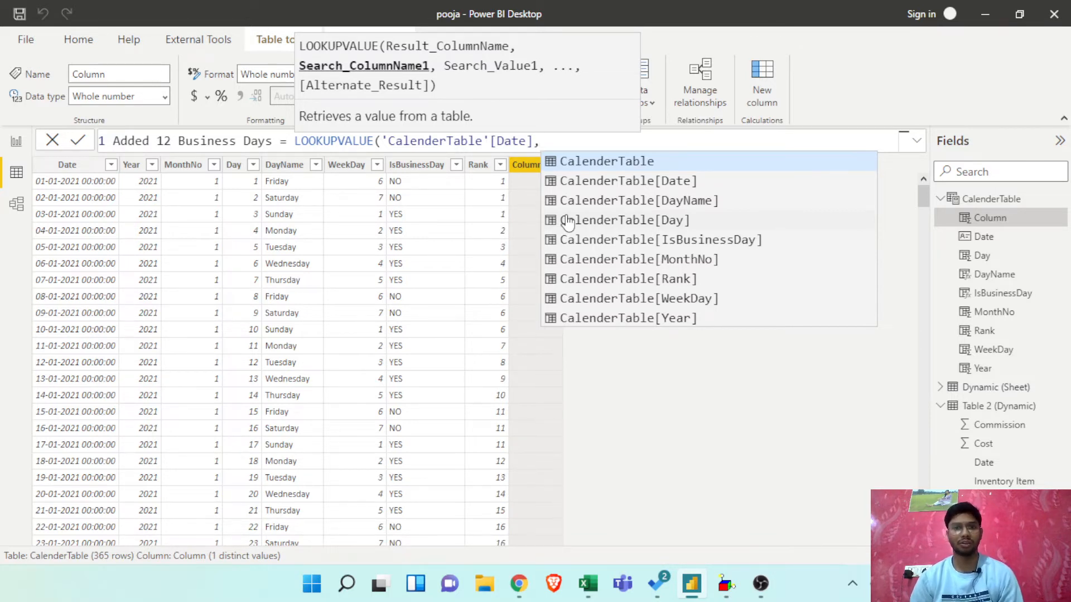
- Enter CalenderTable[IsBusinessDay] as the first search column of LOOKUPVALUE
type("c")
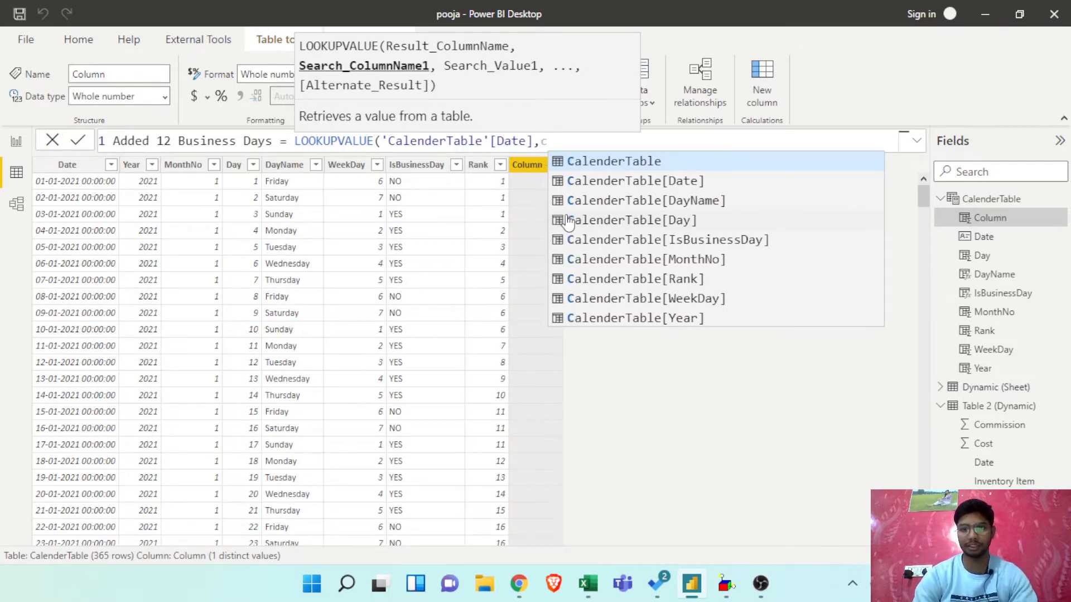
key("Down")
key("Down")
key("Down")
key("Down")
key("Tab")
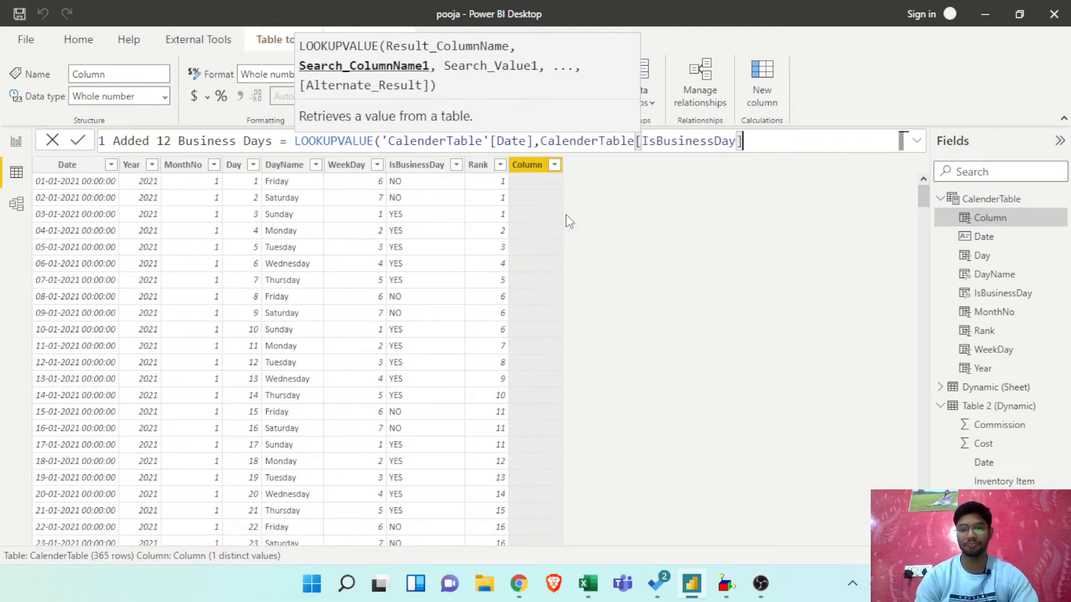
type("= \"")
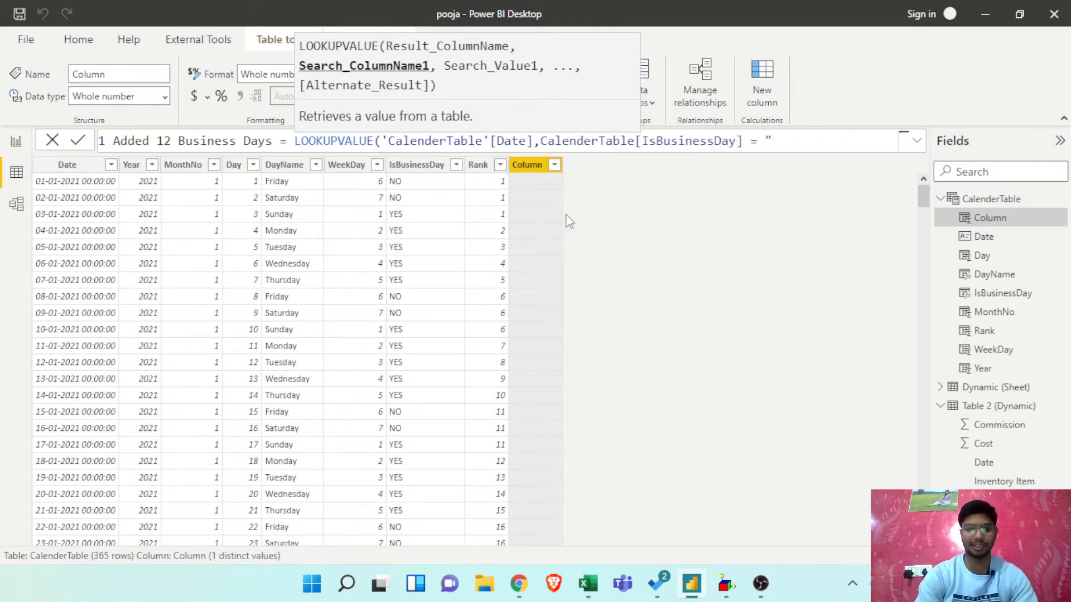
type("YES\"")
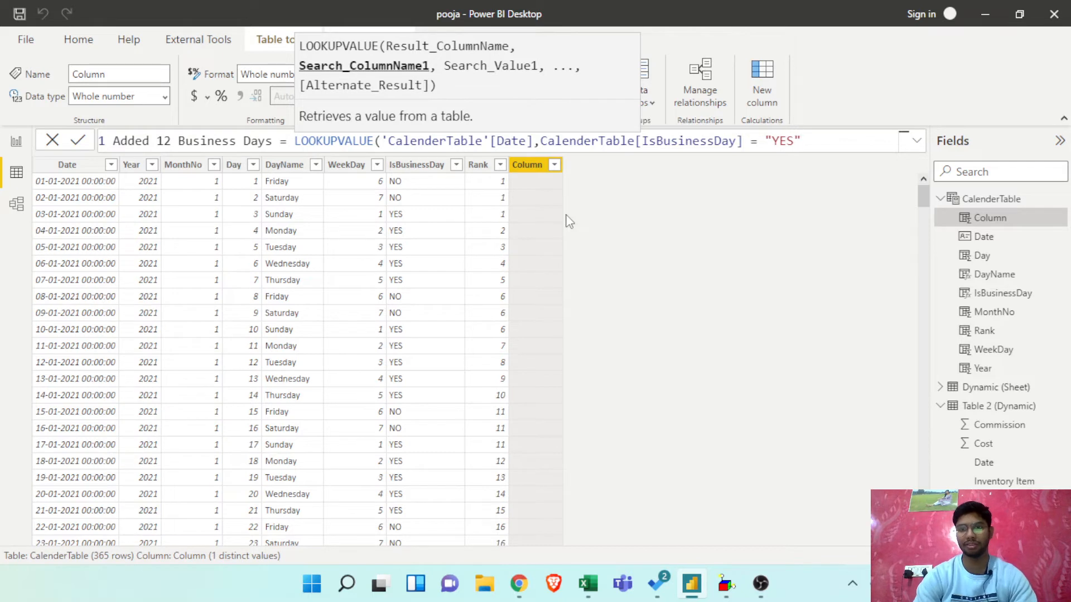
key("BackSpace")
key("BackSpace")
key("BackSpace")
key("BackSpace")
key("BackSpace")
key("BackSpace")
key("BackSpace")
key("BackSpace")
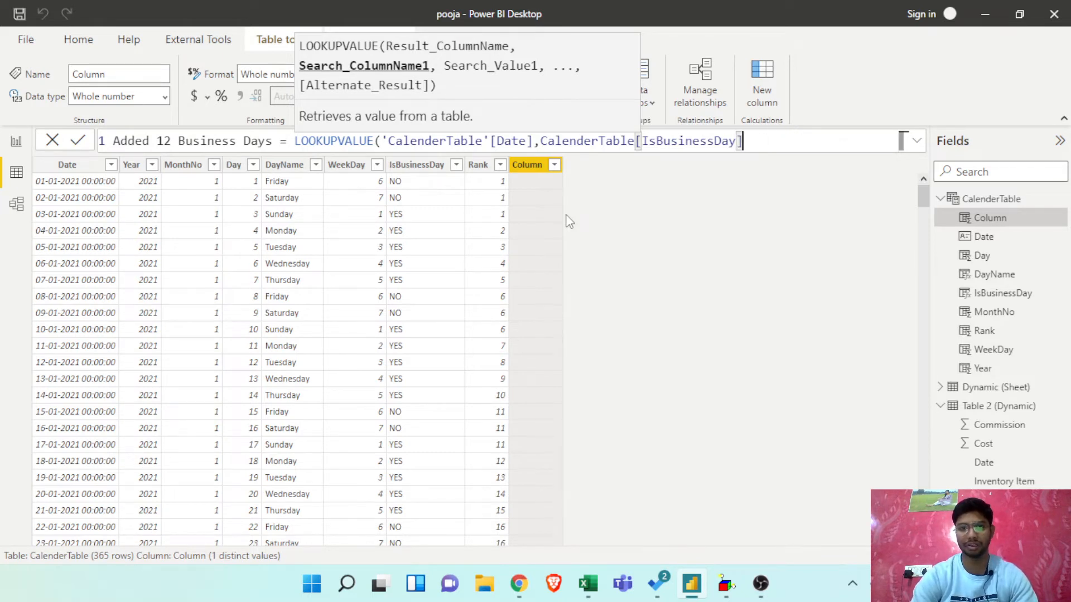
- Enter "YES" as the search value for the IsBusinessDay column
type(",")
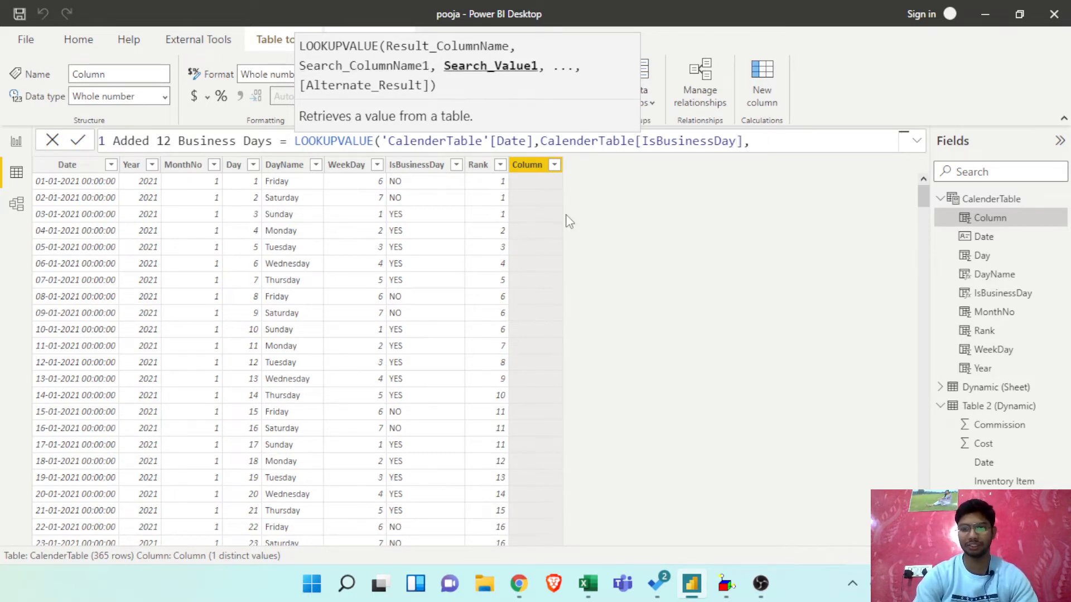
type("\"YES")
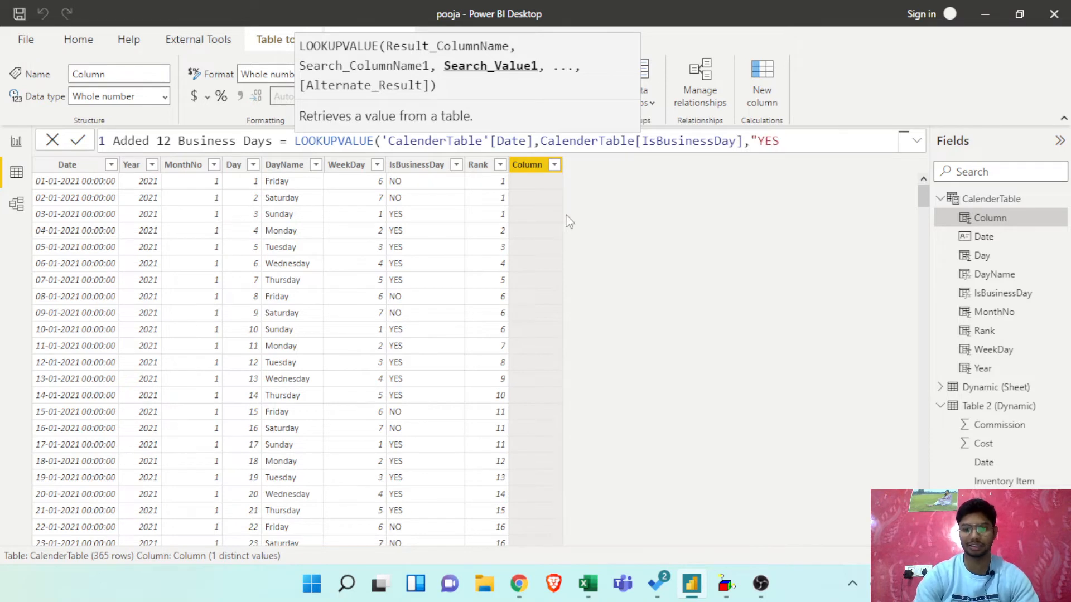
type("\"")
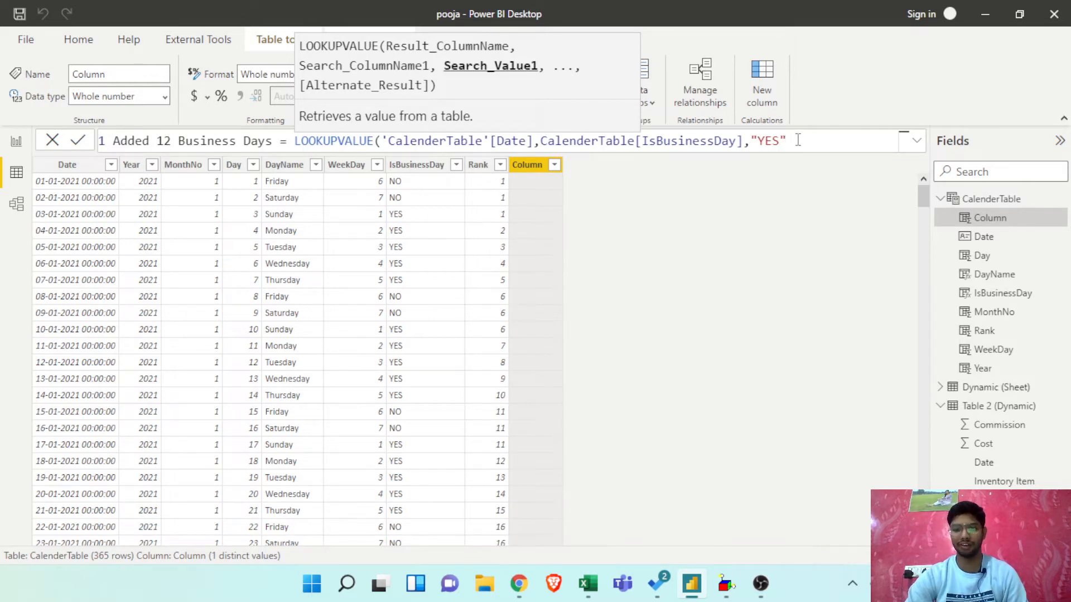
- Add CalenderTable[Rank] as the second search column of the LOOKUPVALUE function
type(",")
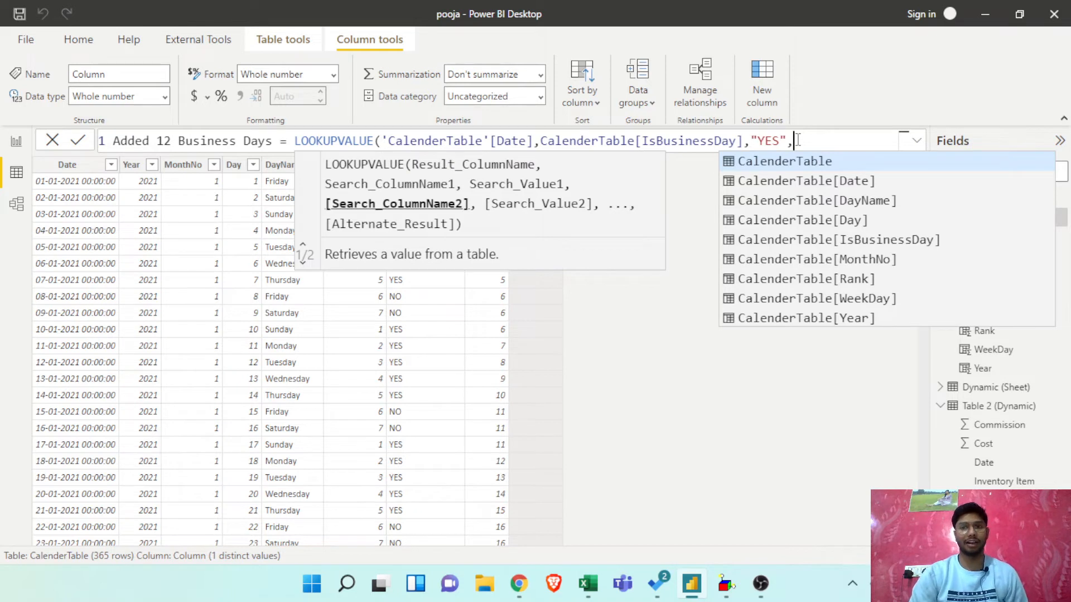
key("Down")
key("Down")
key("Down")
key("Down")
key("Down")
key("Down")
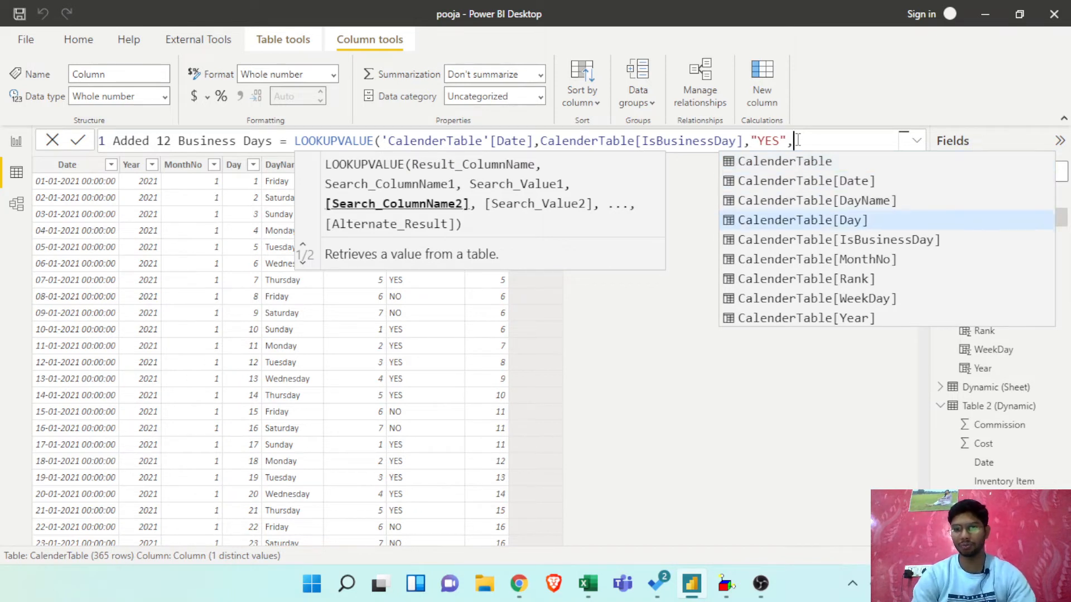
key("Tab")
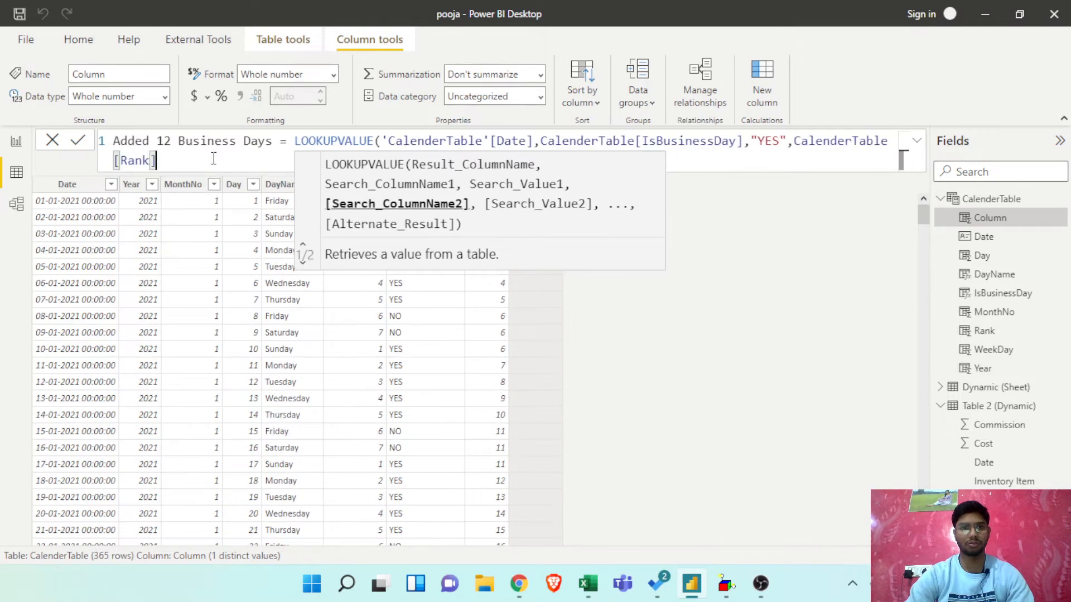
- Expand the formula editor and move the IsBusinessDay arguments to a second line, indented beneath the LOOKUPVALUE arguments
scroll(648, 136, "down", 2)
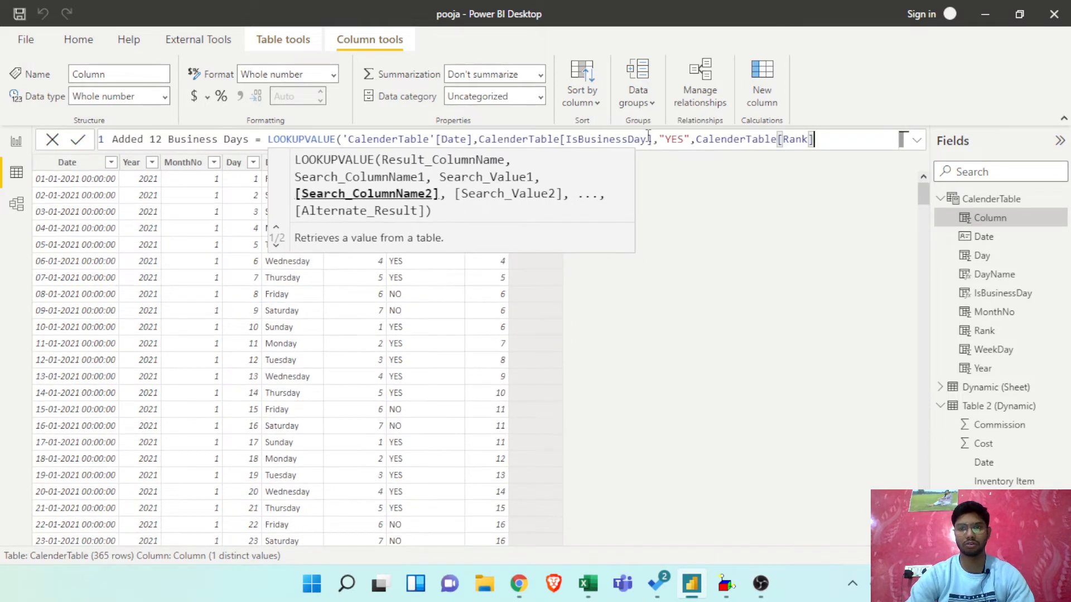
left_click(917, 141)
left_click(790, 141)
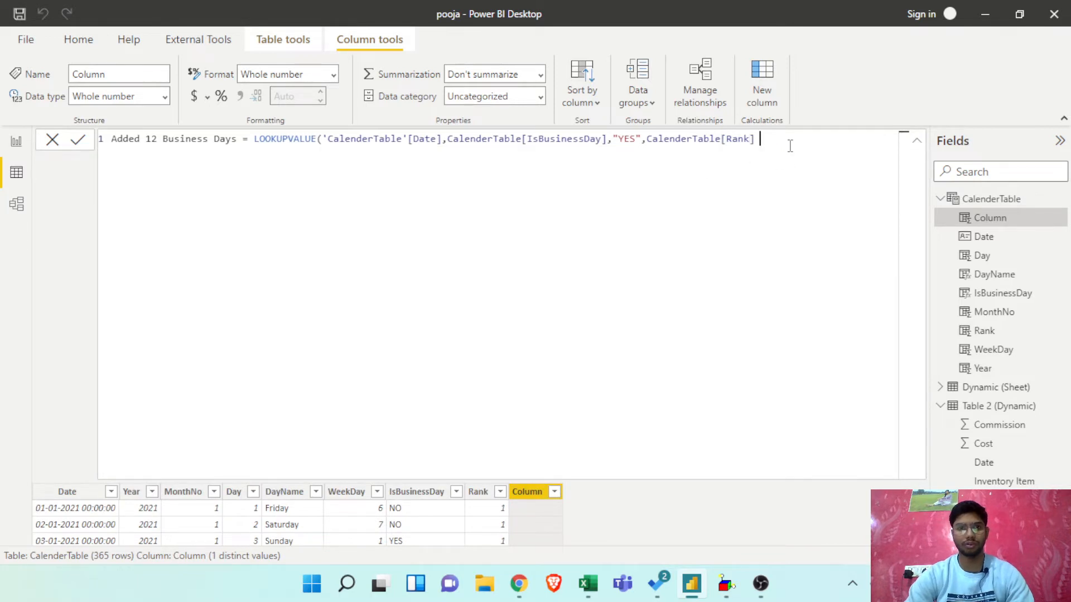
left_click(445, 139)
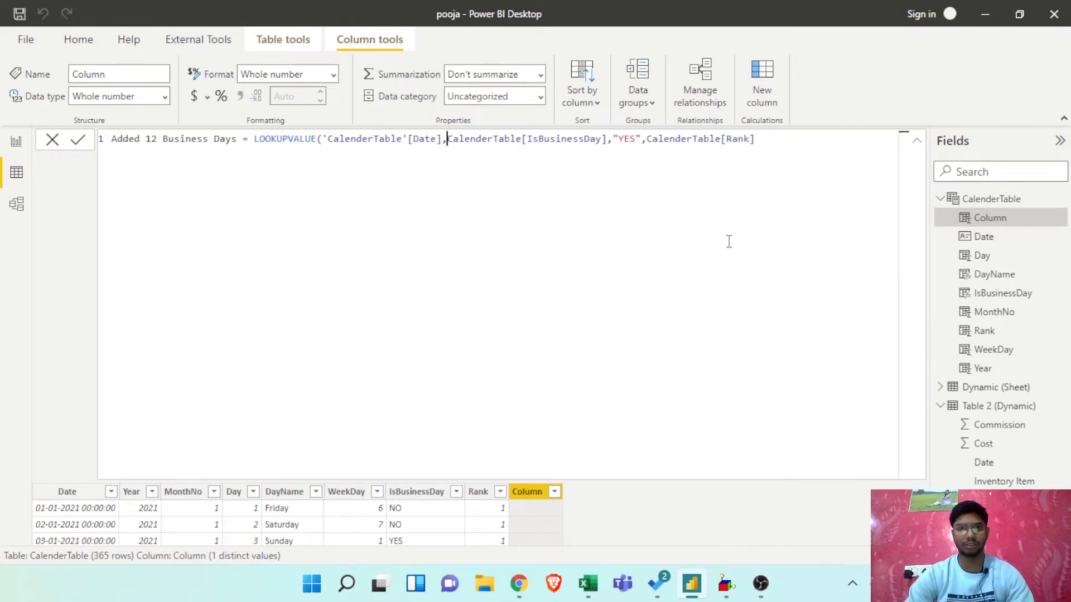
key("shift+Return")
key("Tab")
key("Tab")
key("Tab")
key("Tab")
key("Tab")
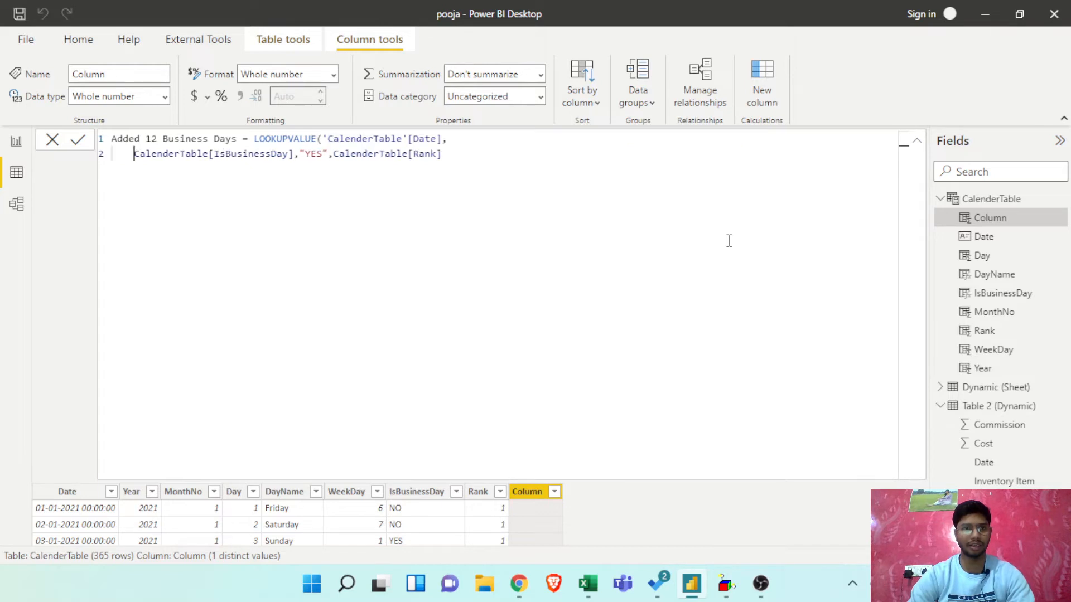
key("Tab")
key("Tab")
key("Tab")
key("Tab")
key("Tab")
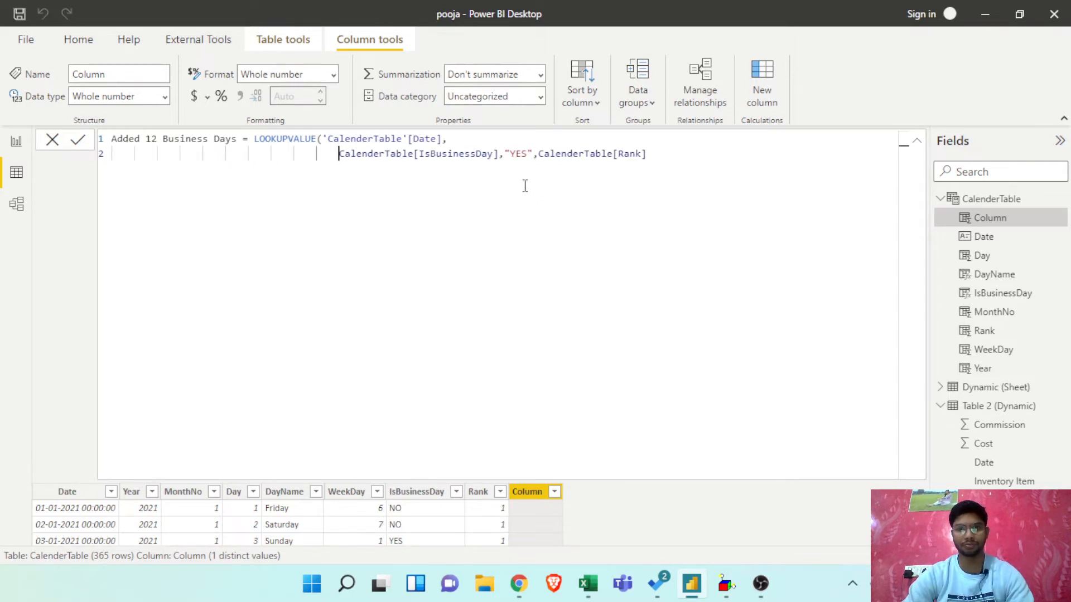
- Put the CalenderTable[Rank] argument on its own third line of the formula and enlarge the formula text
left_click(538, 154)
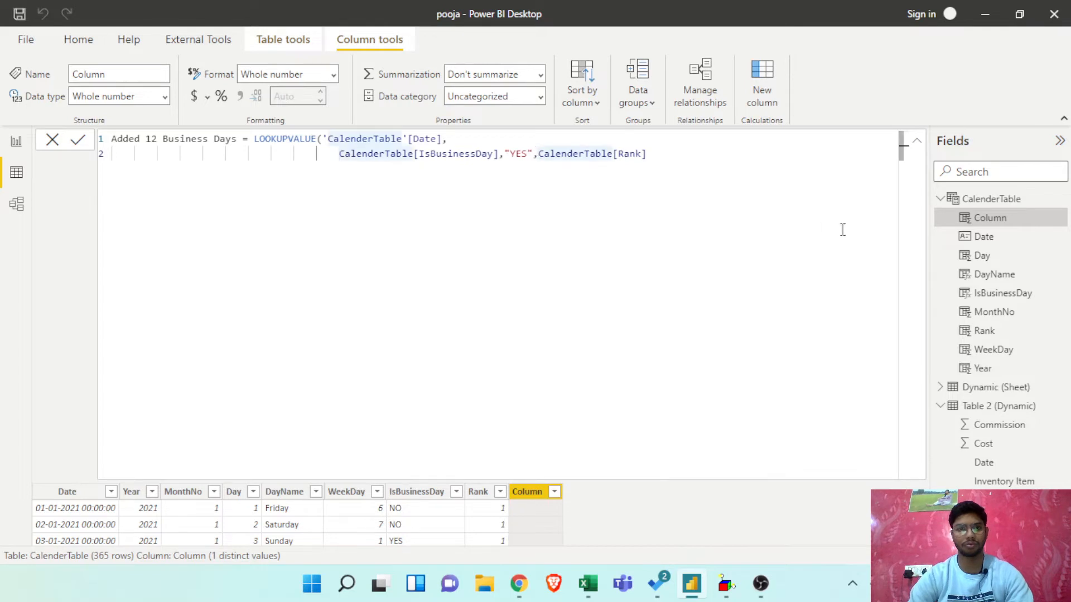
key("shift+Return")
scroll(539, 231, "up", 3)
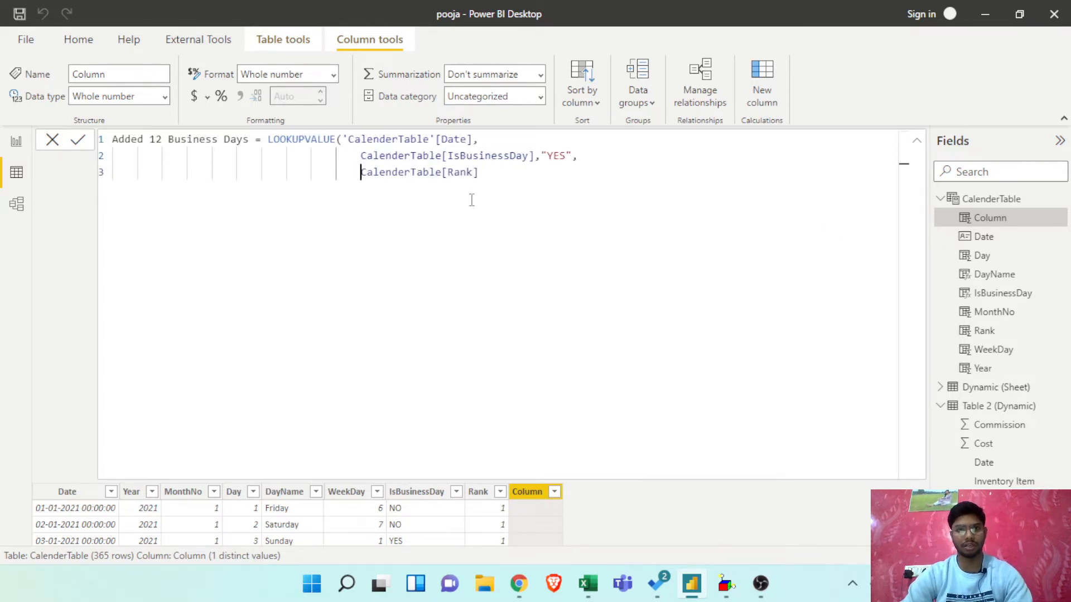
- Put the LOOKUPVALUE function on its own line and reduce the indentation of the IsBusinessDay argument line
left_click(294, 140)
key("shift+Return")
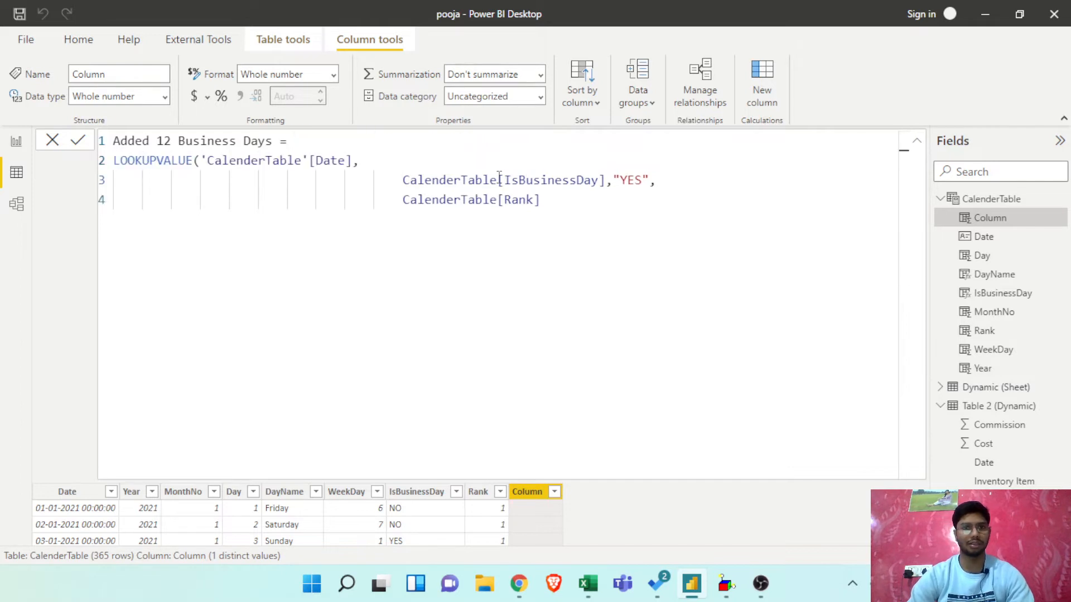
left_click(401, 181)
key("BackSpace")
key("BackSpace")
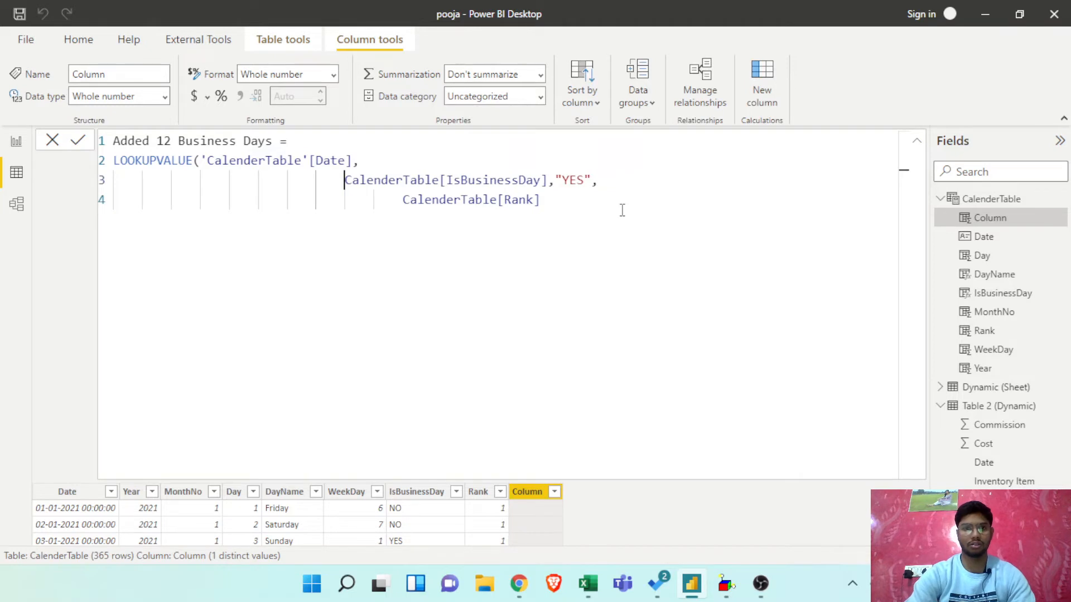
key("BackSpace")
key("BackSpace")
key("BackSpace")
key("BackSpace")
key("BackSpace")
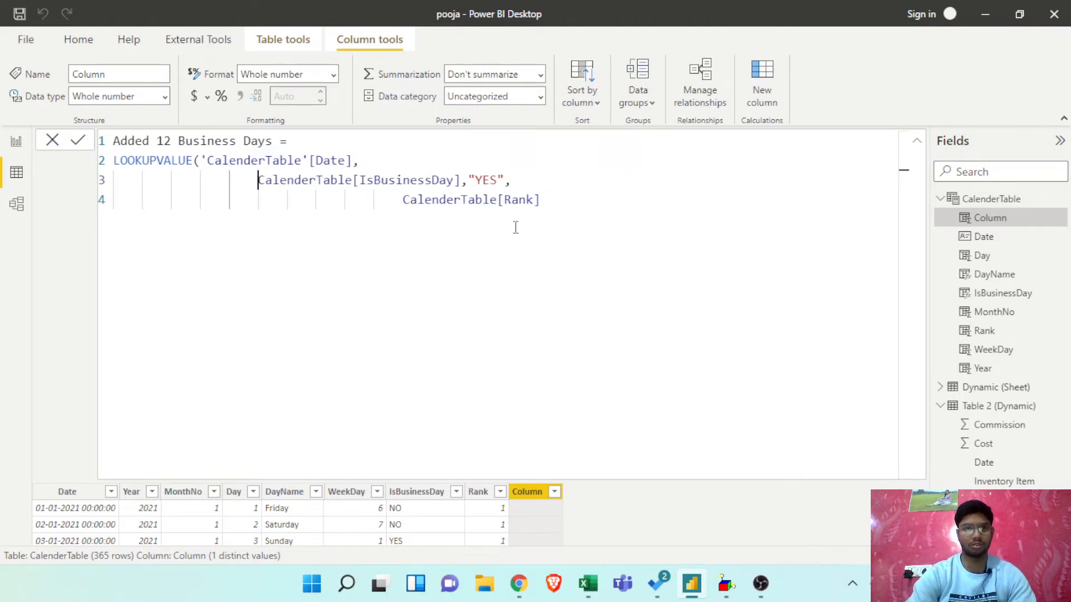
- Reduce the indentation of the CalenderTable[Rank] line to align it with the IsBusinessDay line above
left_click(401, 201)
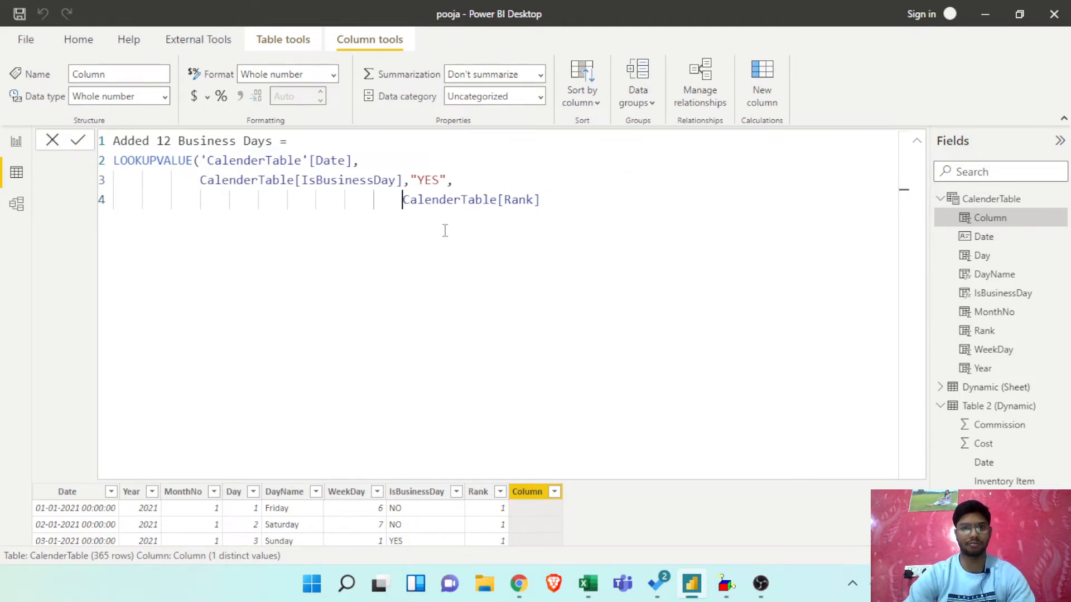
key("BackSpace")
key("BackSpace")
key("BackSpace")
key("BackSpace")
key("BackSpace")
key("BackSpace")
key("BackSpace")
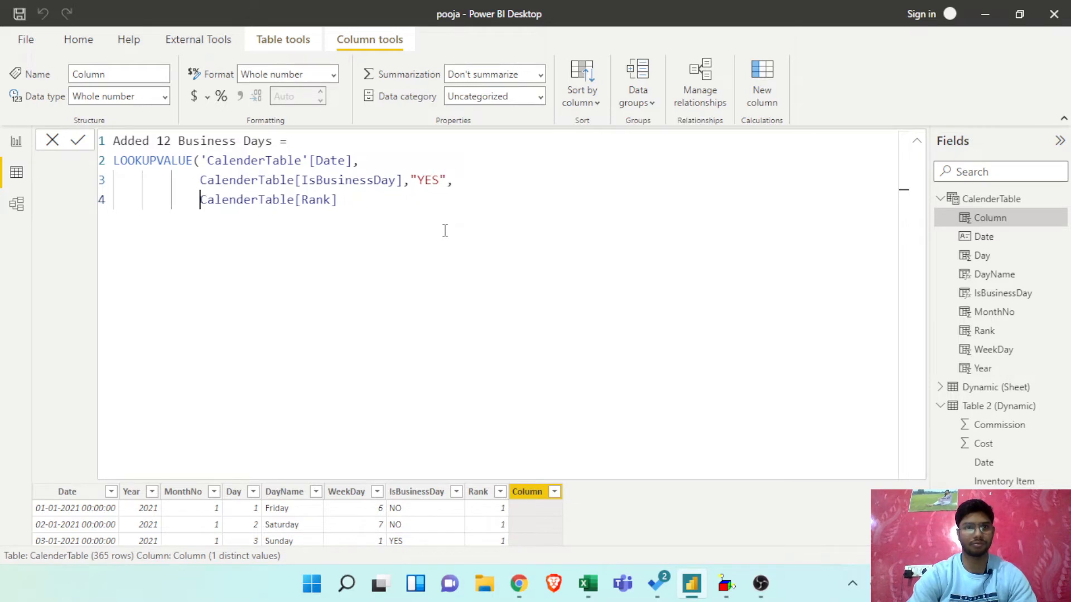
left_click(480, 183)
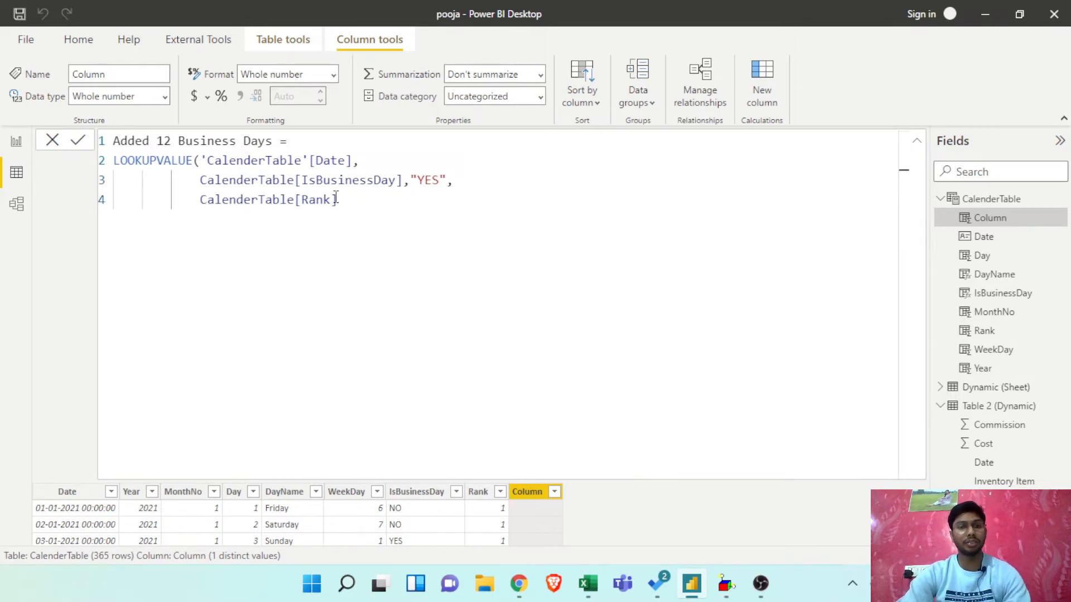
- Add CalenderTable[Rank]+12 as the search value for the Rank column, reusing the existing column reference
left_click(357, 201)
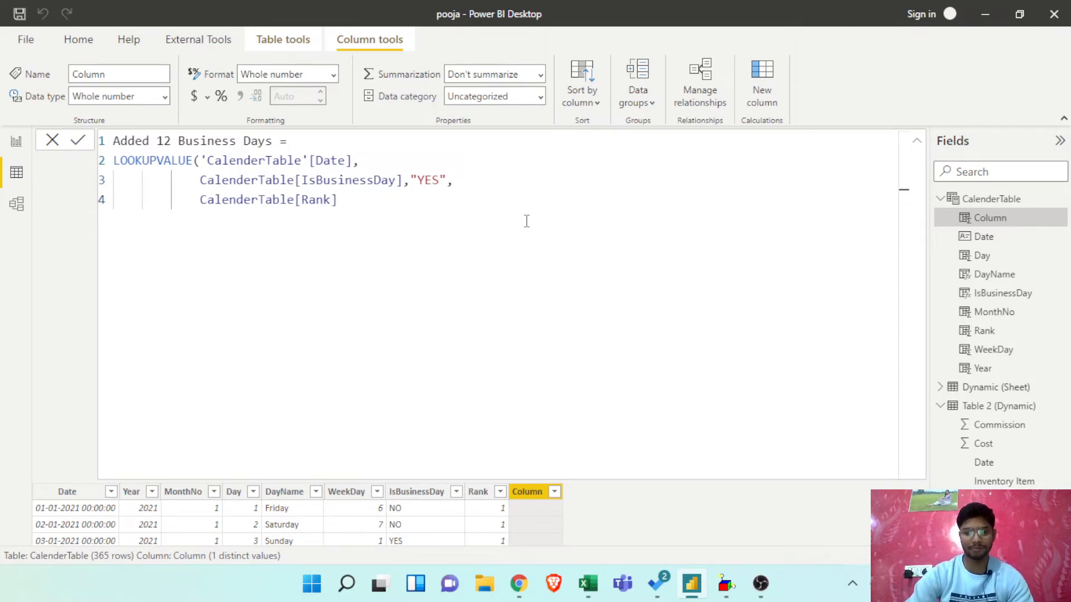
type(",")
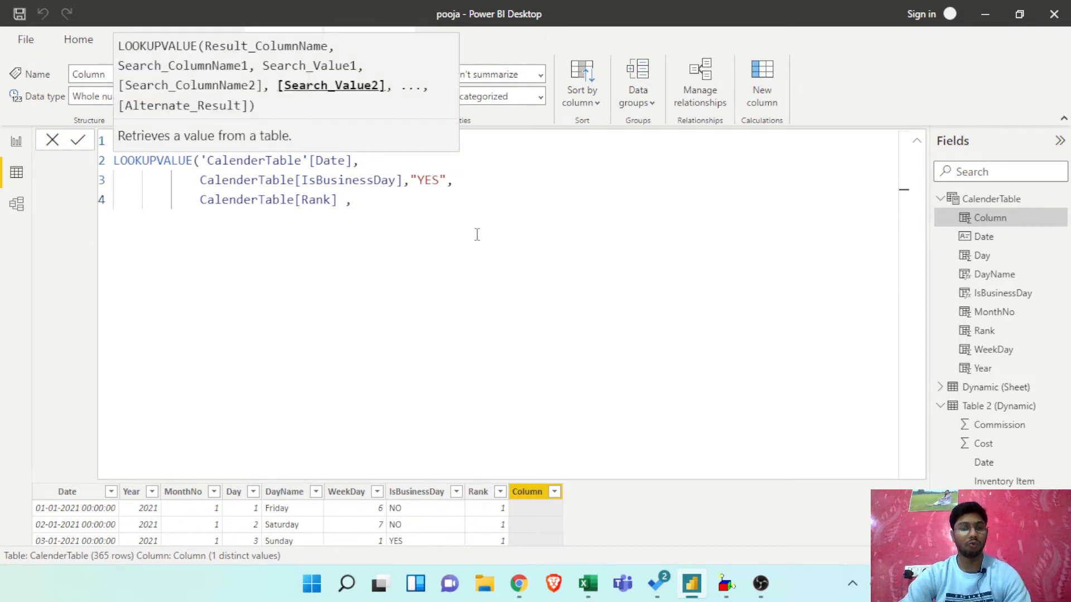
left_click_drag(338, 200, 199, 199)
key("ctrl+c")
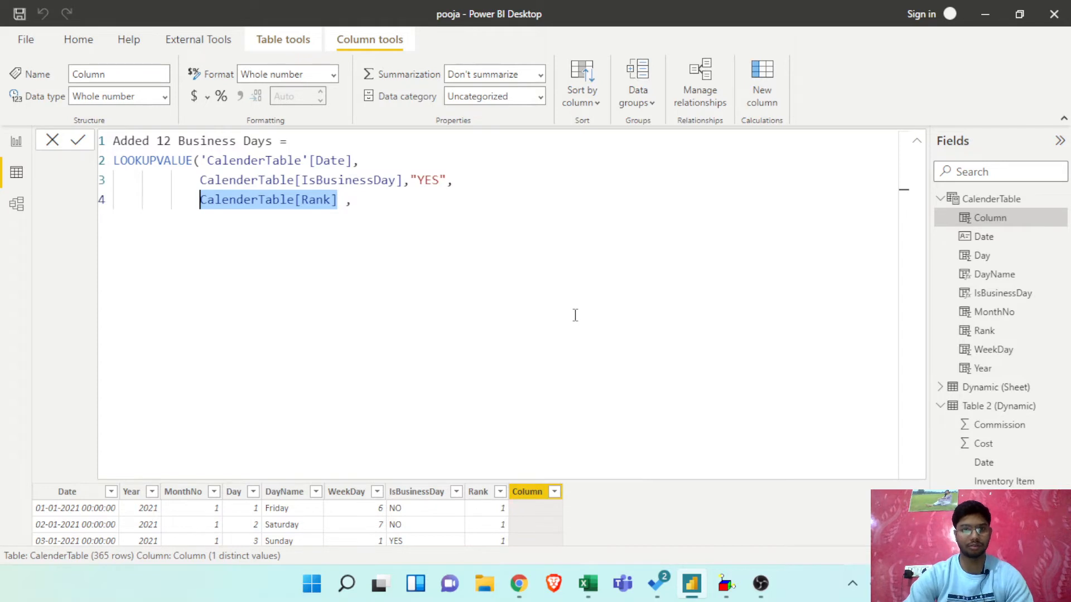
left_click(361, 199)
key("ctrl+v")
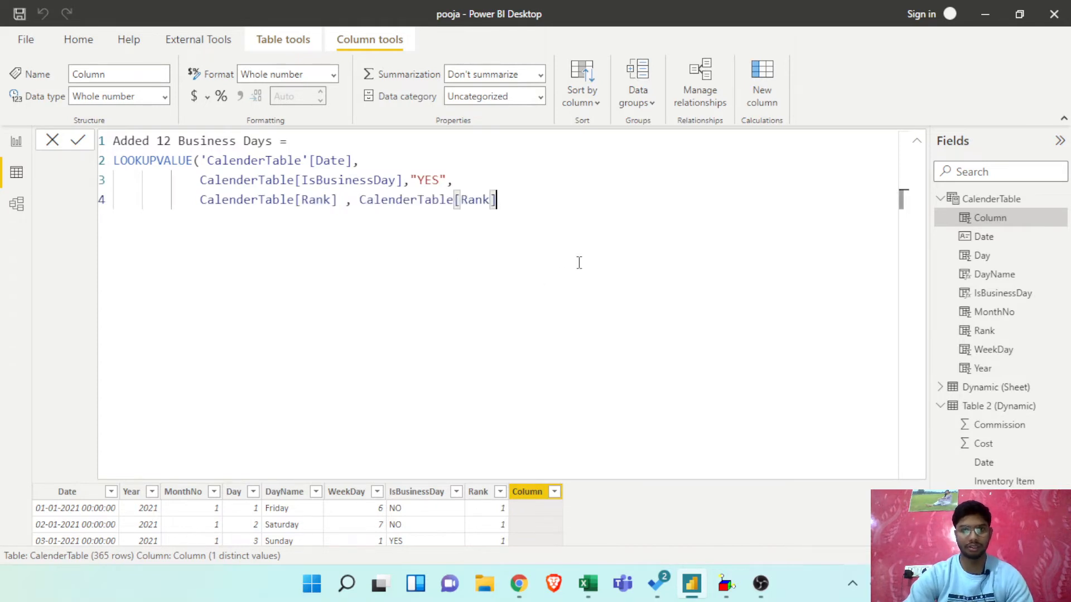
type("+12")
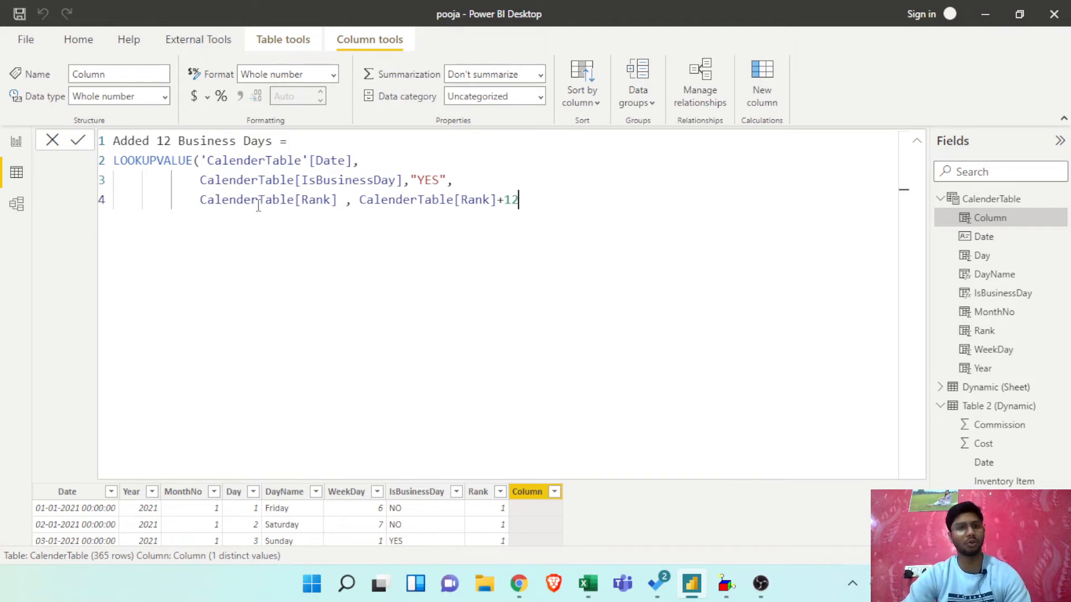
- Close the LOOKUPVALUE function, commit the Added 12 Business Days column formula and collapse the formula editor
left_click(360, 199)
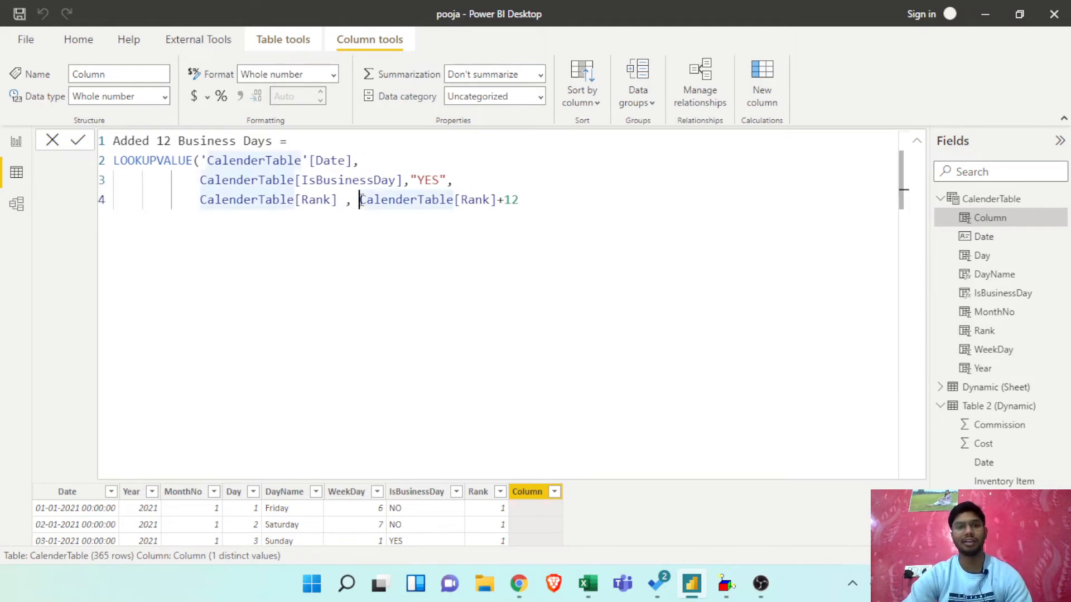
left_click_drag(366, 203, 520, 201)
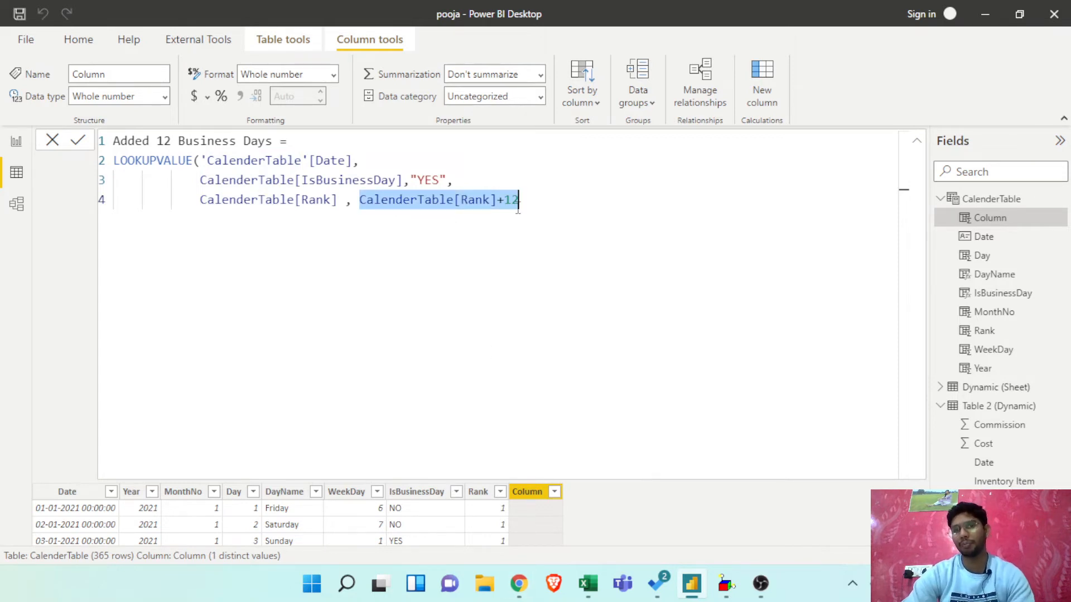
left_click(540, 203)
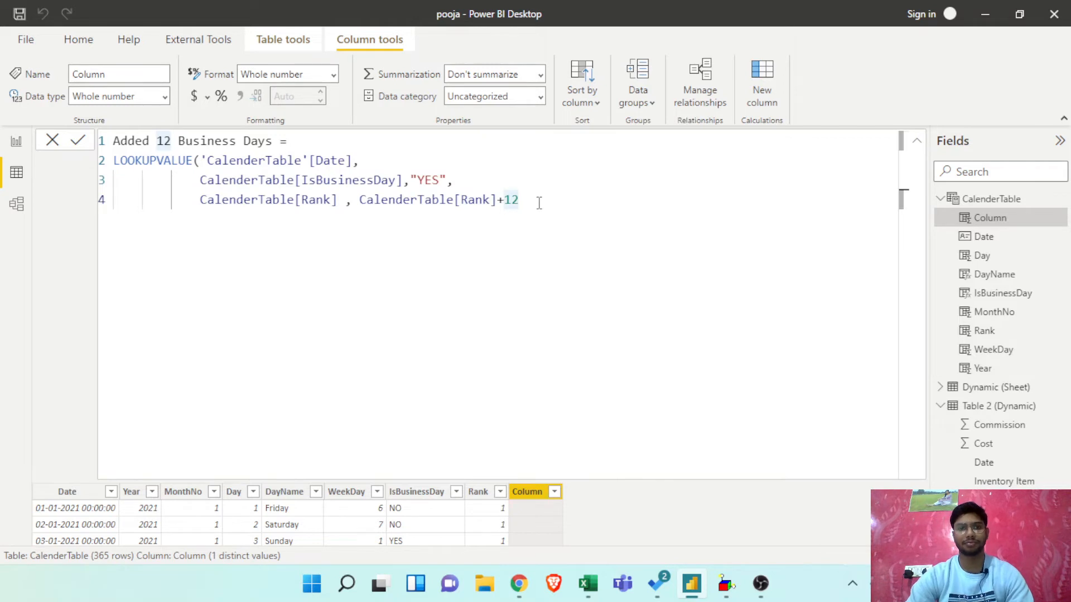
type(")")
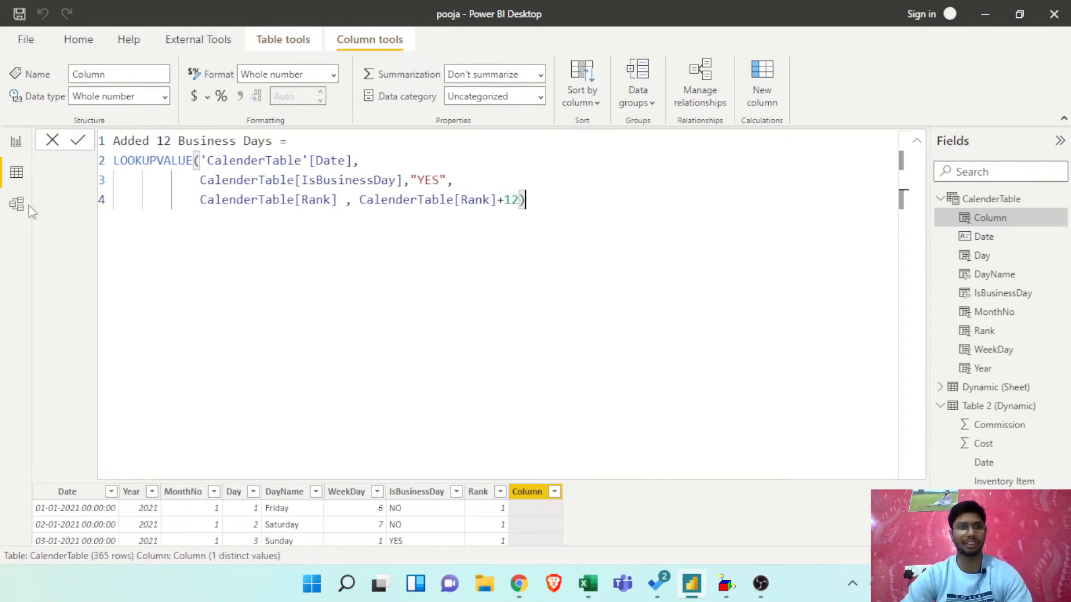
left_click(78, 143)
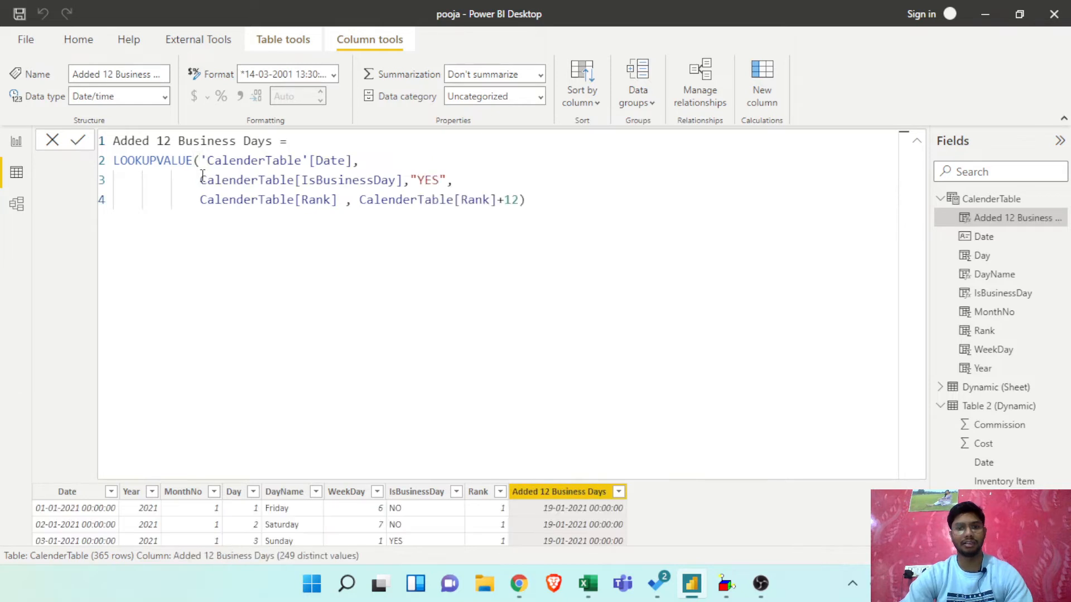
left_click(920, 146)
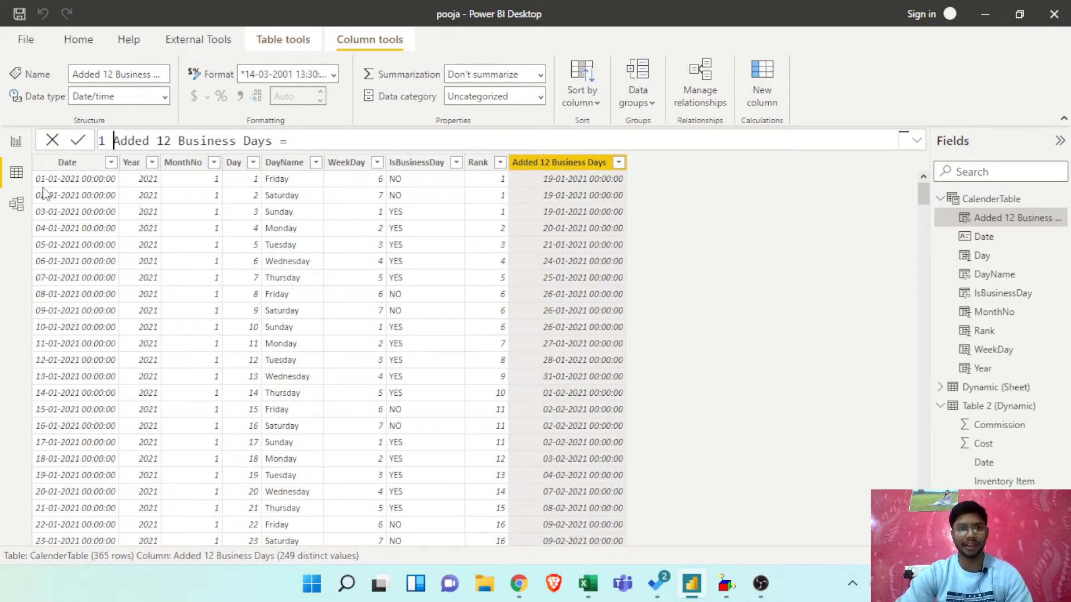
- Switch to Excel and enter the date 01-01-2021 in cell G9
left_click(588, 583)
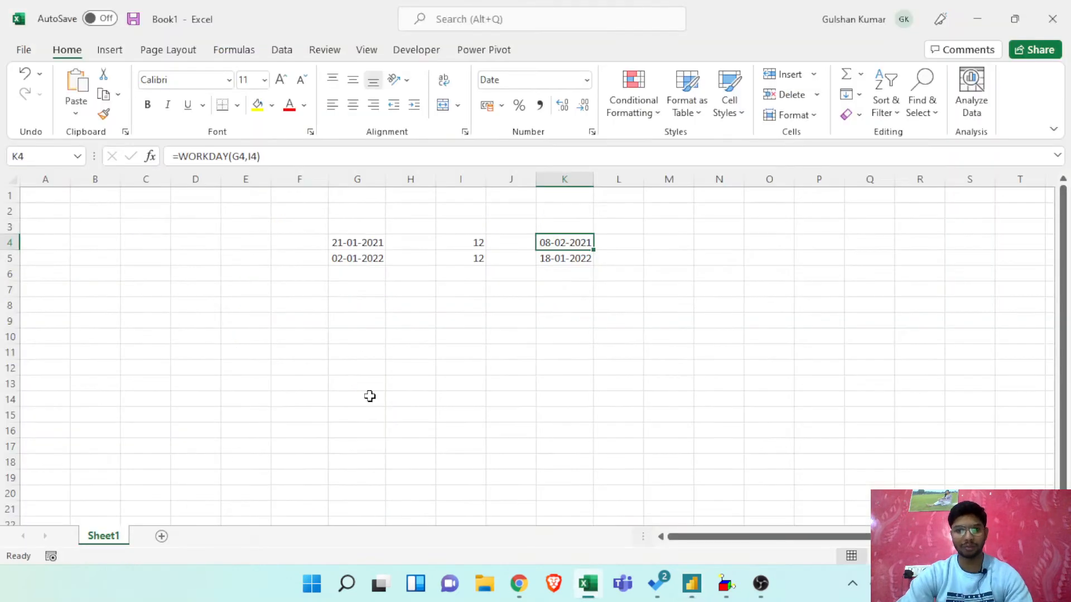
left_click(350, 273)
left_click(347, 319)
type("01")
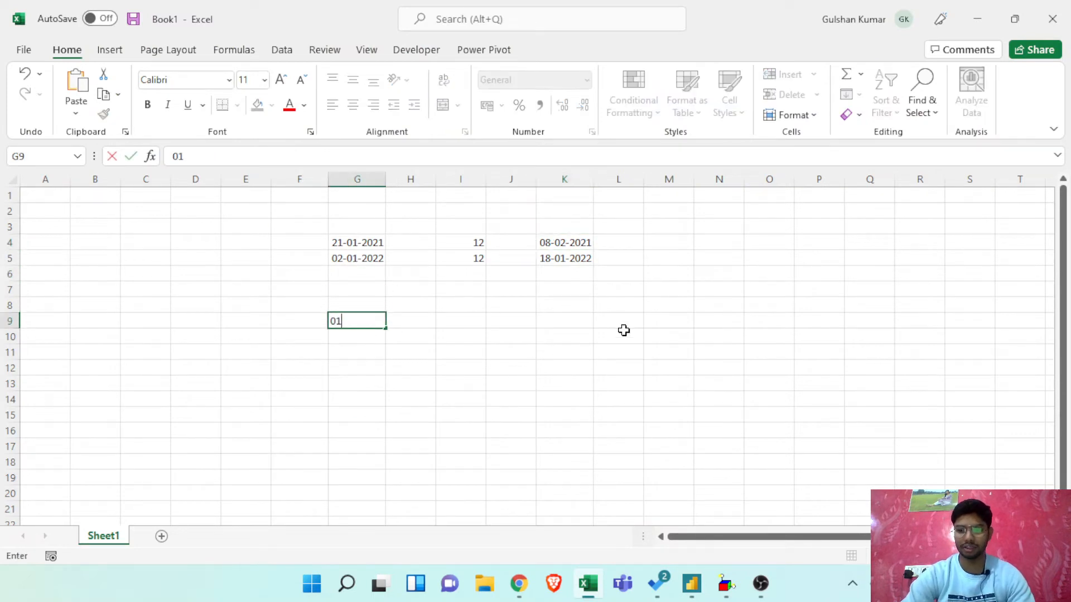
type("-01-2021")
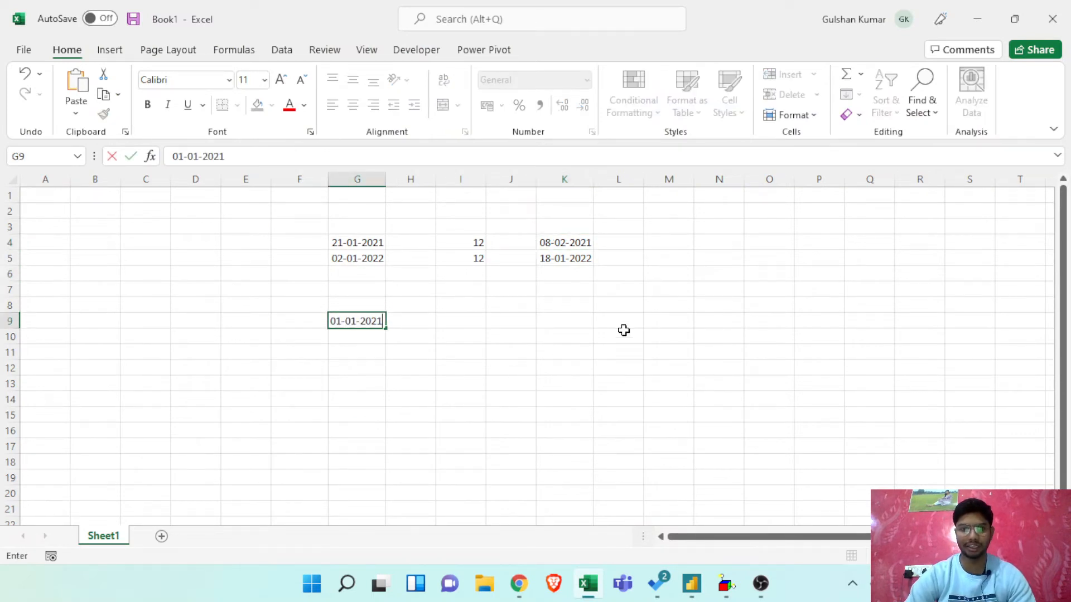
key("Return")
- Enter 12 as the number of days in cell I9 and begin a formula in cell K9
key("Up")
key("Right")
key("Right")
type("12")
key("Return")
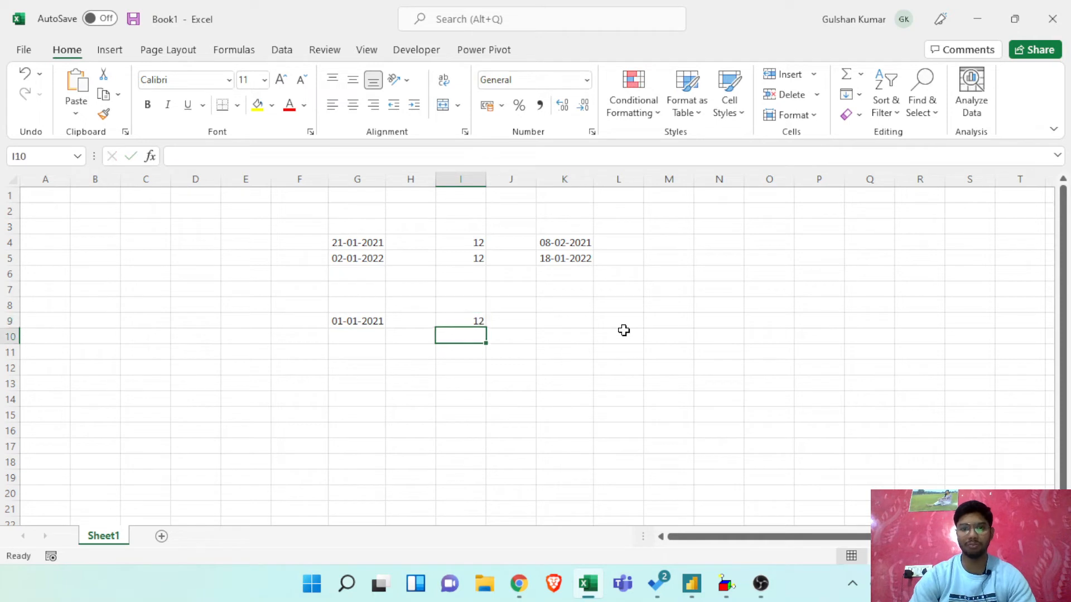
key("Up")
key("Right")
key("Right")
type("=")
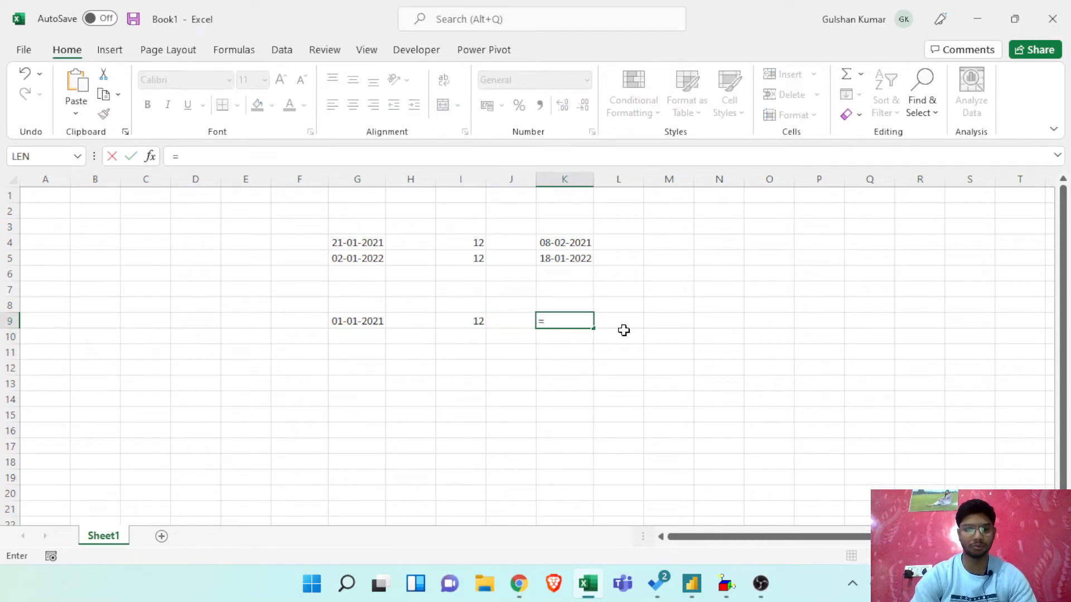
type("date")
key("BackSpace")
key("BackSpace")
key("BackSpace")
key("BackSpace")
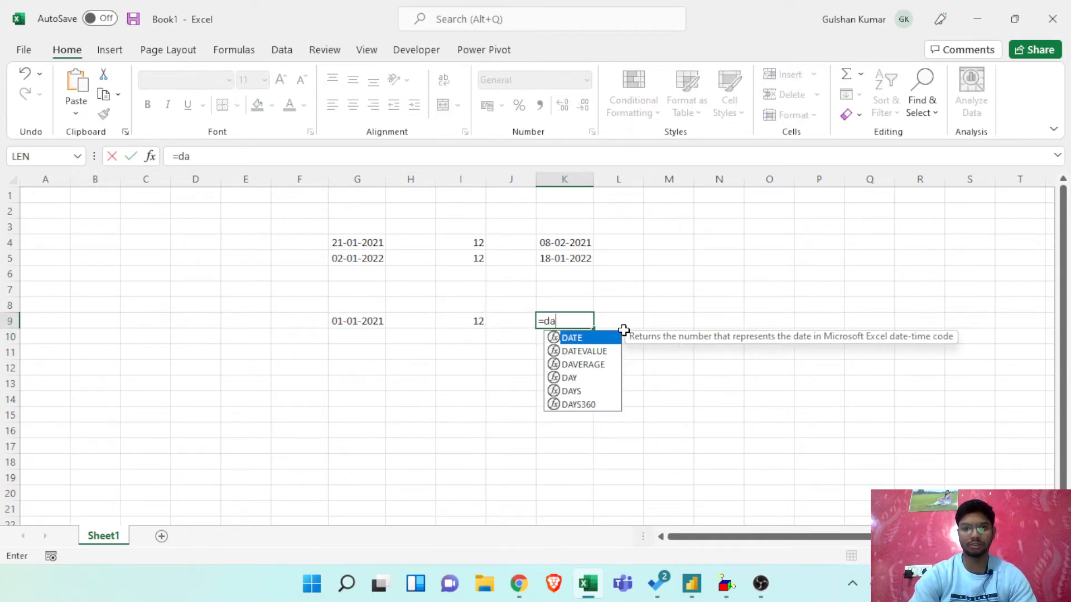
type("DATE")
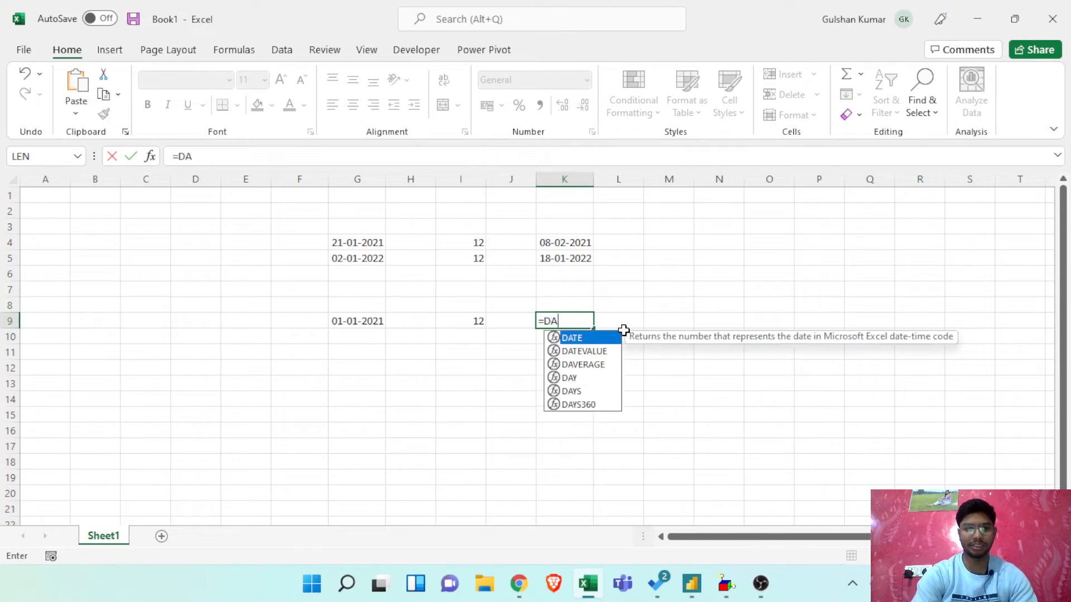
key("BackSpace")
key("BackSpace")
key("BackSpace")
key("BackSpace")
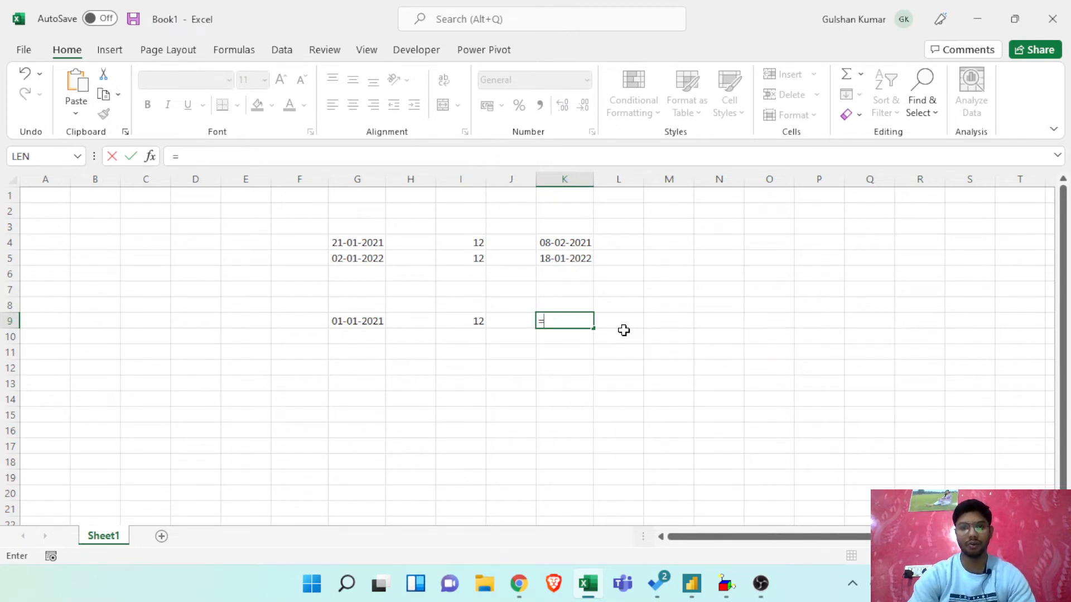
- Complete the K9 formula as =WORKDAY(G9,I9) and format the cell as a date with an abbreviated month name
type("WORI")
key("BackSpace")
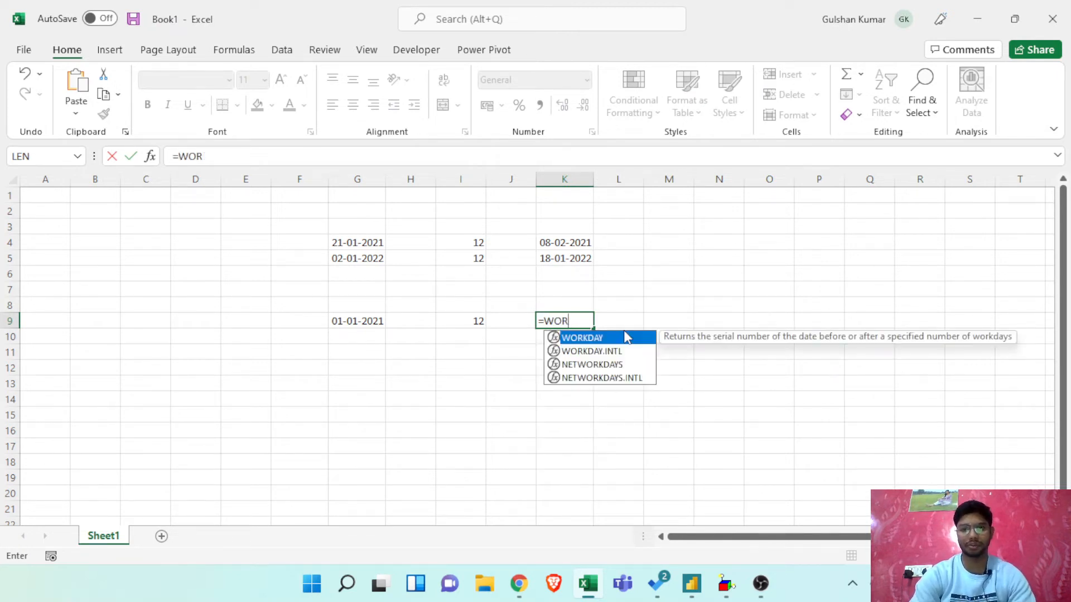
double_click(625, 337)
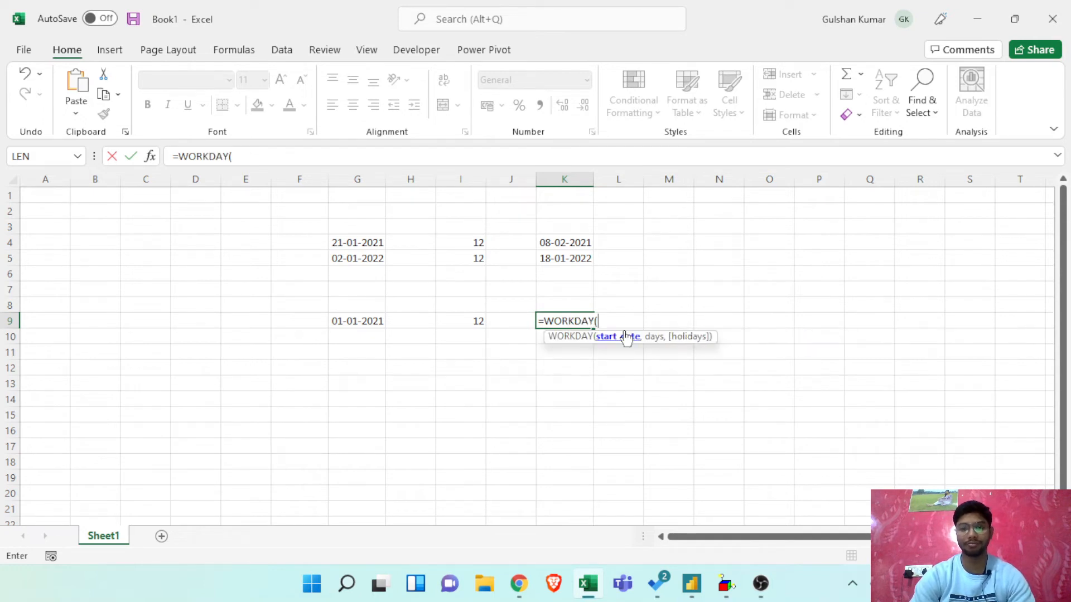
key("Left")
key("Left")
key("Left")
key("Left")
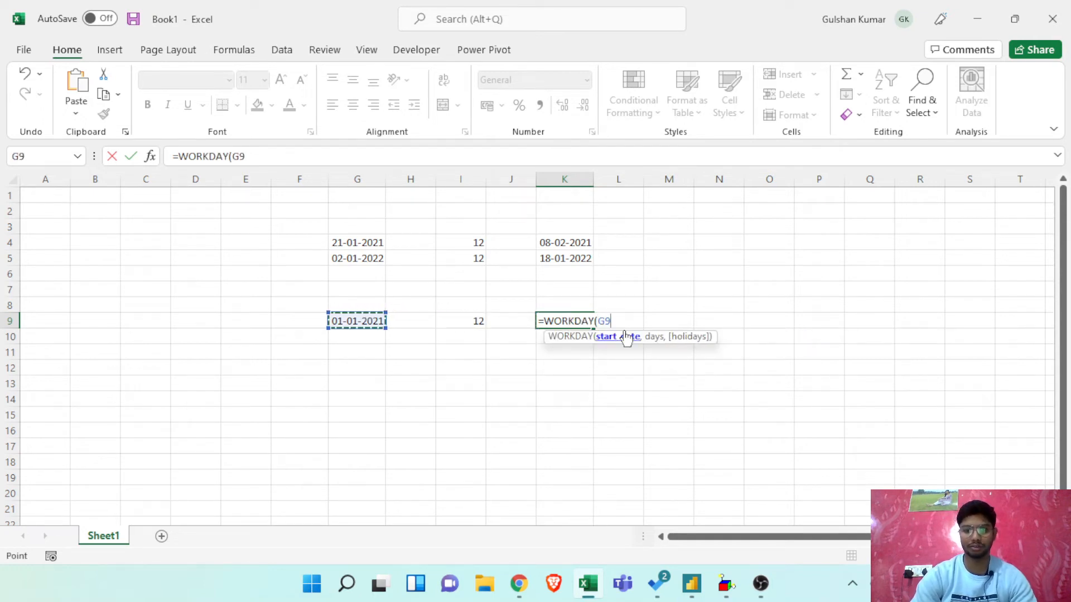
type(",")
key("Left")
key("Left")
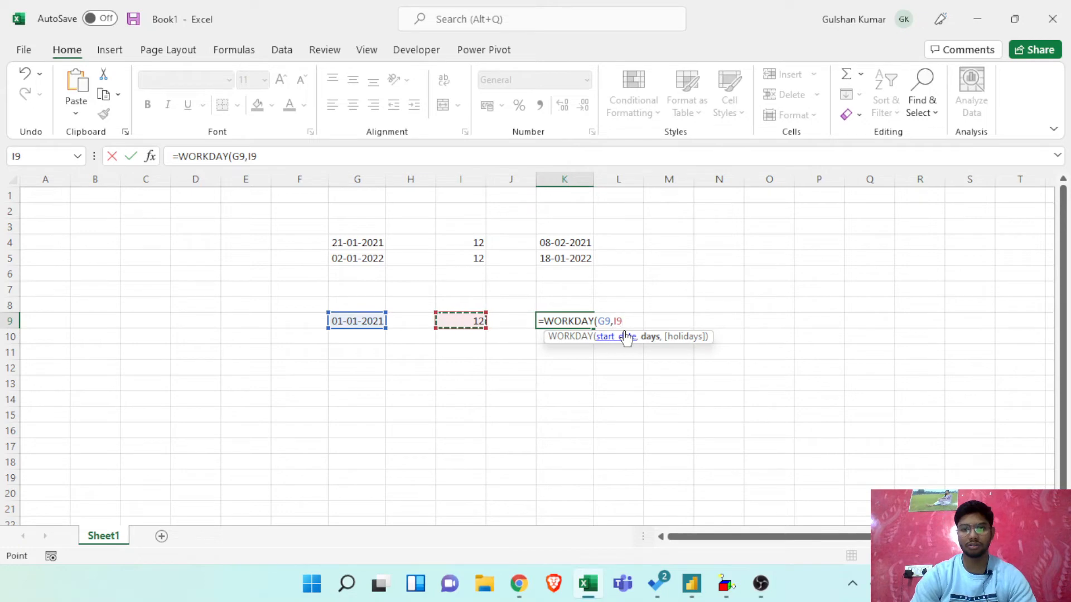
type(")")
key("Return")
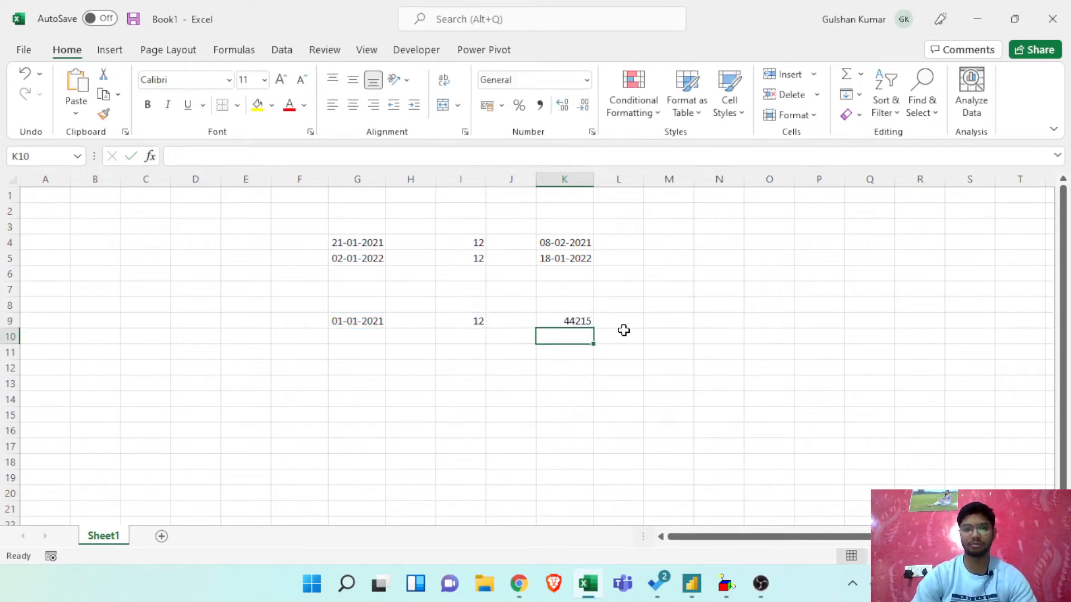
key("Up")
key("ctrl+shift+3")
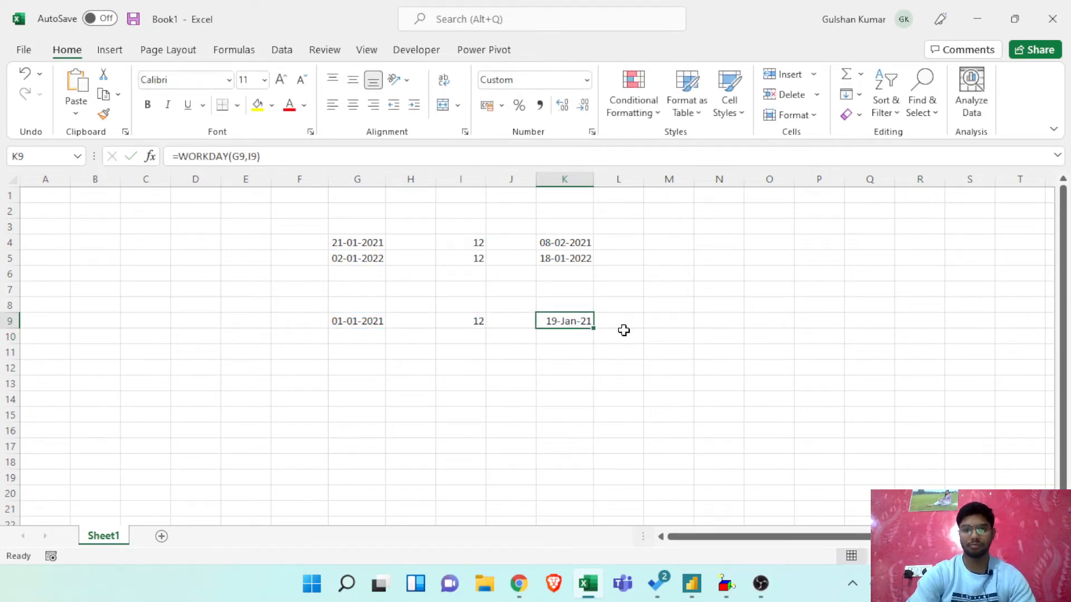
- Compare the WORKDAY date in K9 with the Added 12 Business Days column in Power BI, and return to Excel
key("alt+Tab")
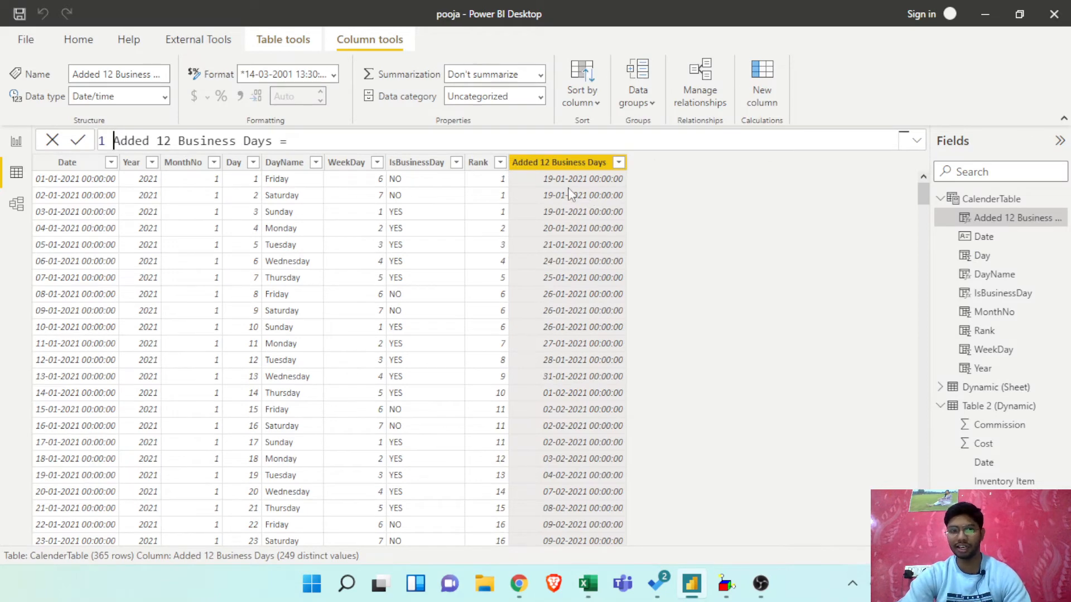
key("alt+Tab")
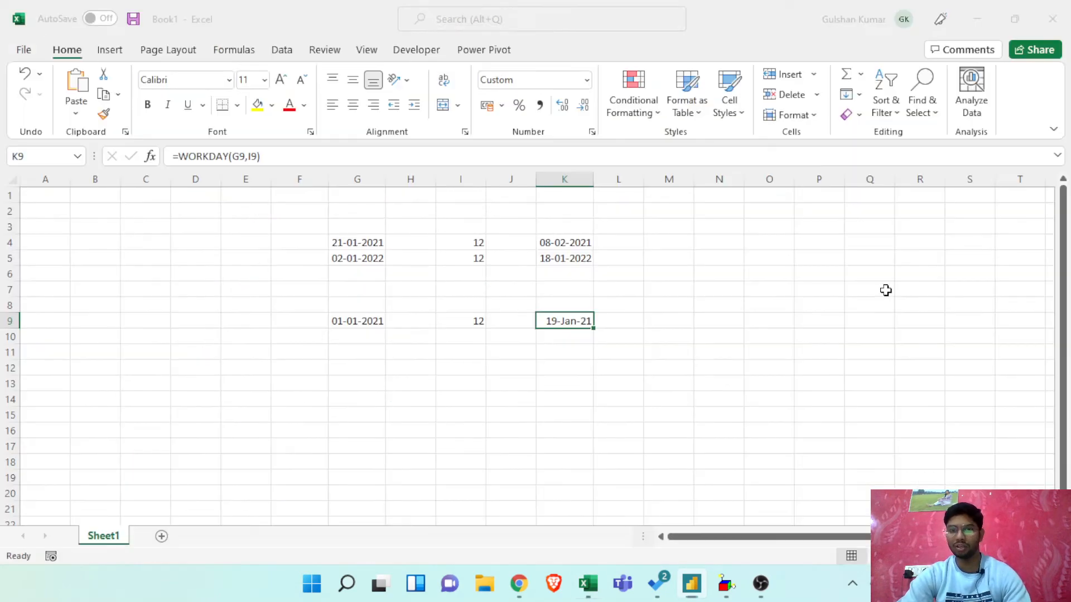
key("Escape")
- Enter the current date 02-01-2022 in G10 and 12 in I10, and fill the WORKDAY formula down into K10
key("Left")
key("Left")
key("Left")
key("Left")
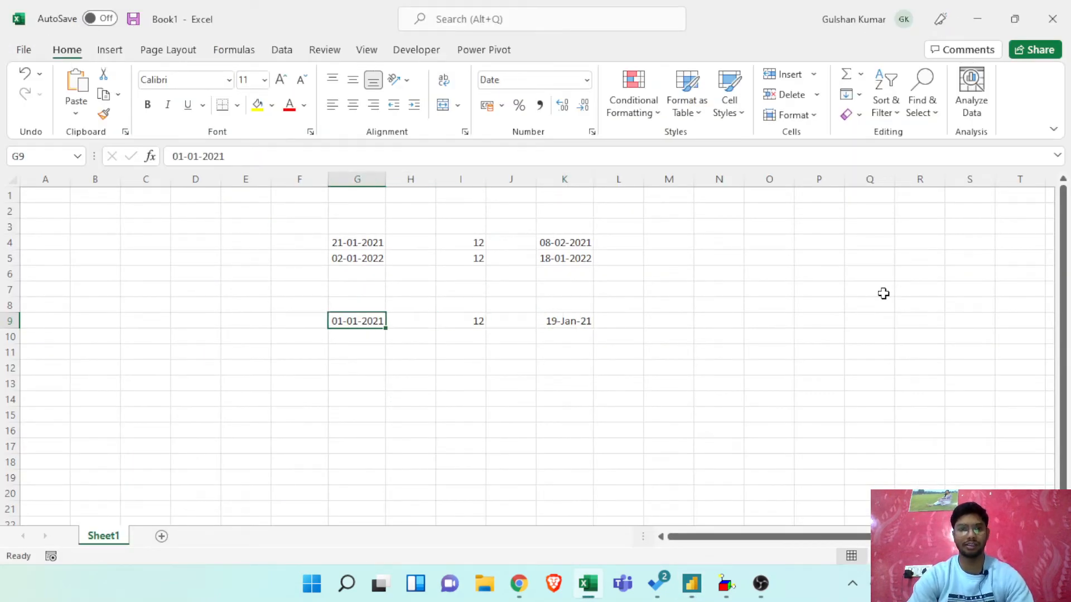
key("Down")
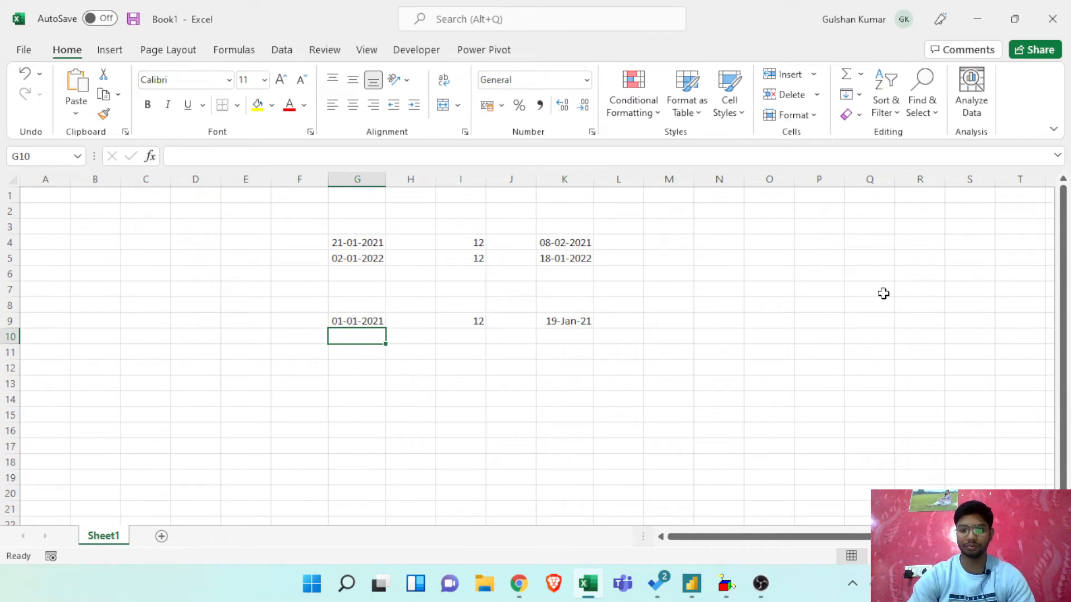
key("ctrl+semicolon")
key("Tab")
key("Tab")
type("12")
key("Tab")
key("Tab")
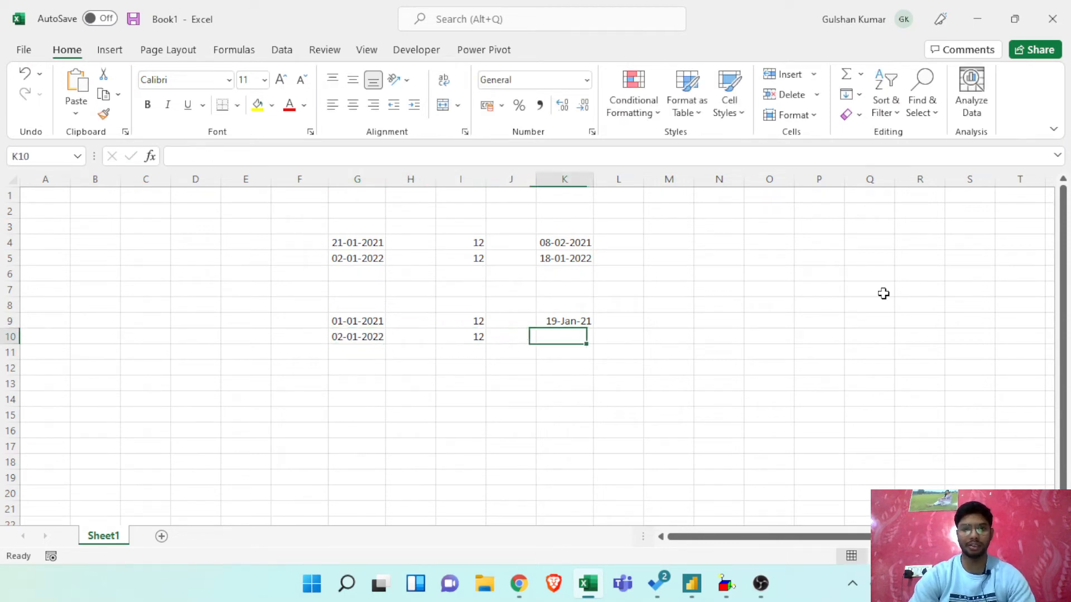
key("ctrl+d")
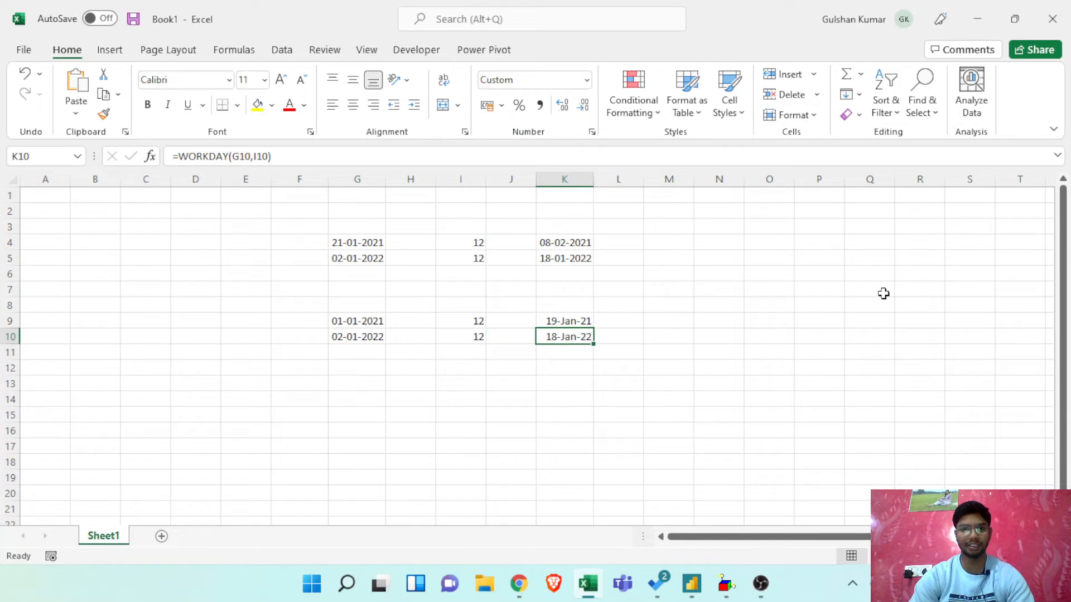
- Inspect the WORKDAY formula in K9 and compare the Excel dates with the Added 12 Business Days column in Power BI
key("Up")
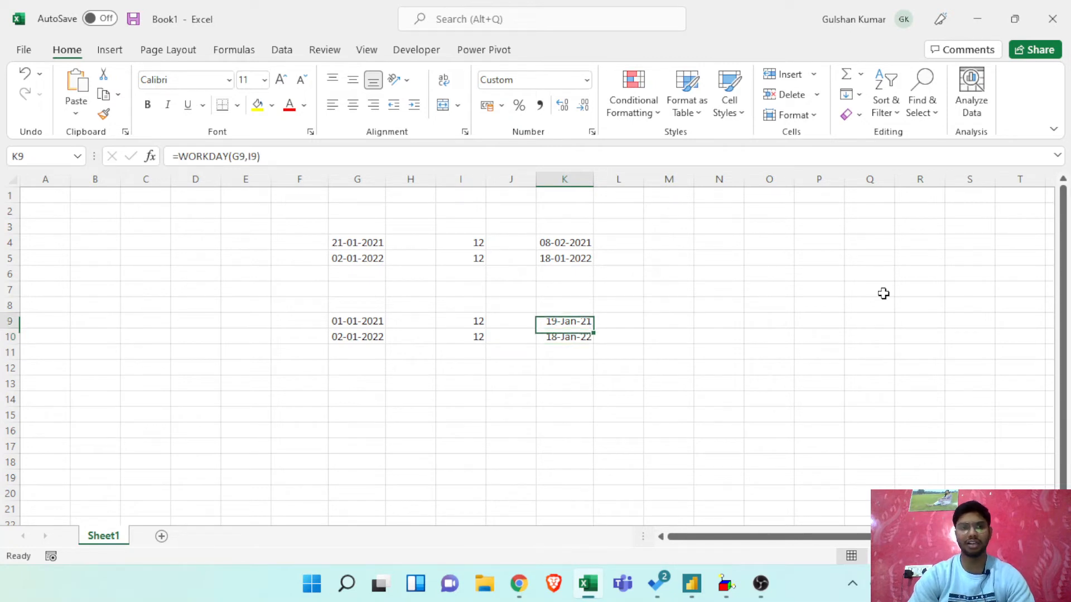
key("F2")
key("Left")
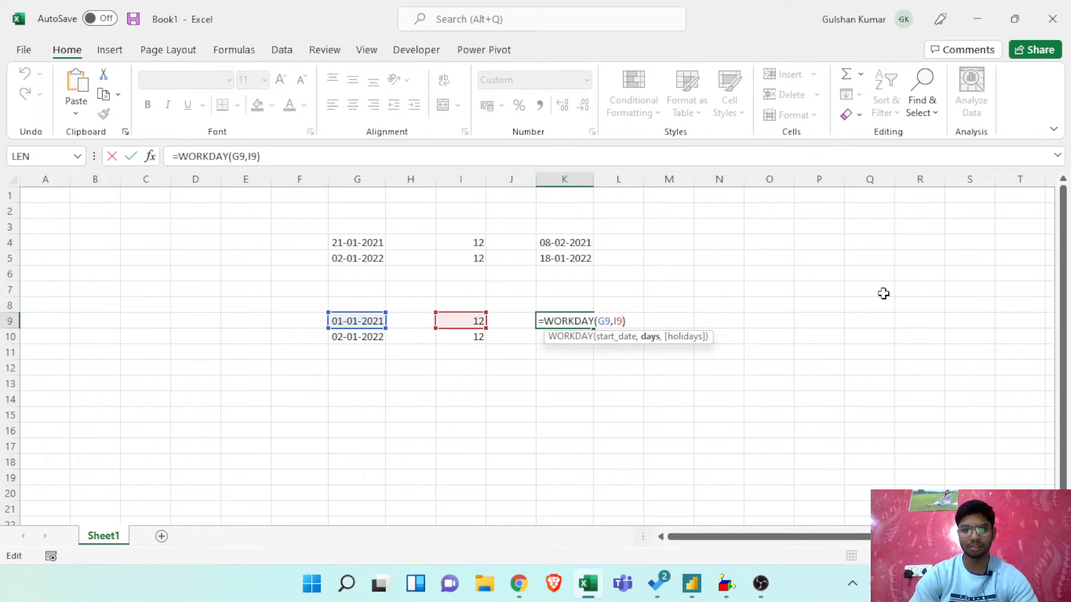
key("Escape")
key("Down")
key("alt+Tab")
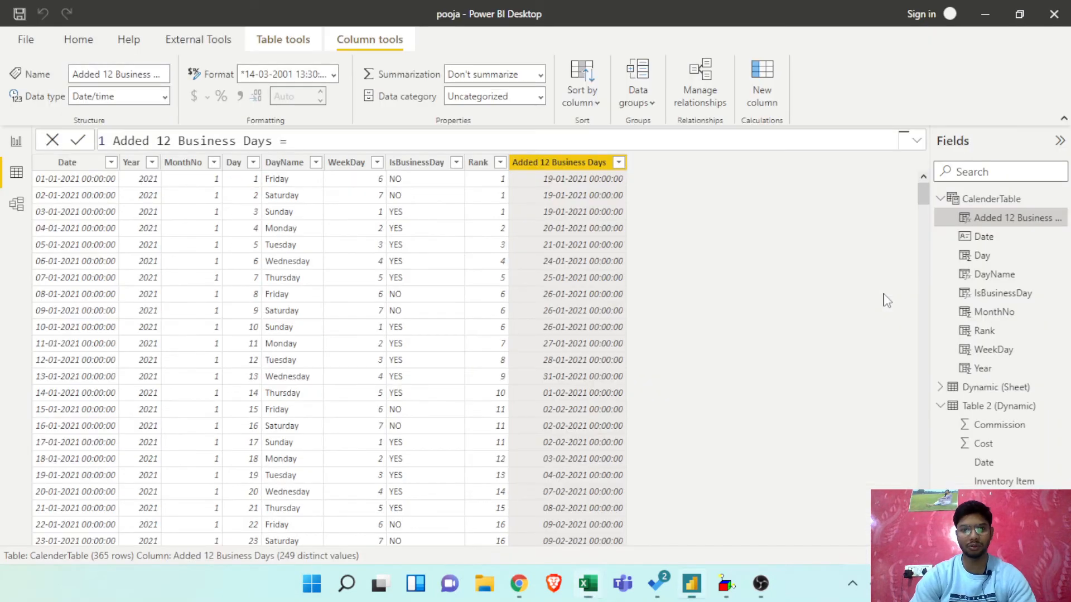
key("alt+Tab")
key("alt+Tab")
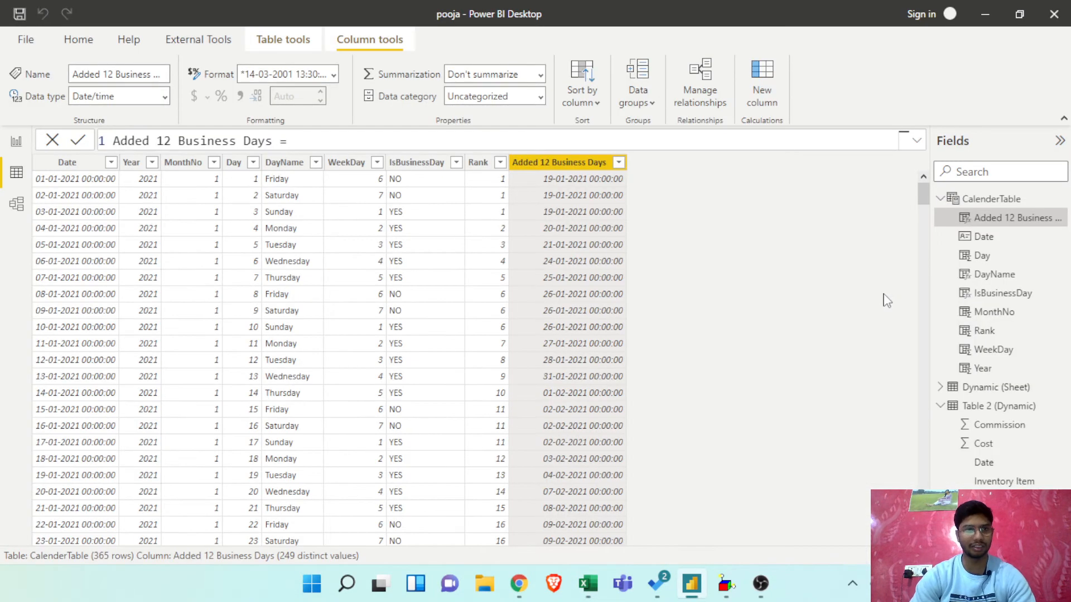
key("alt+Tab")
key("alt+Tab")
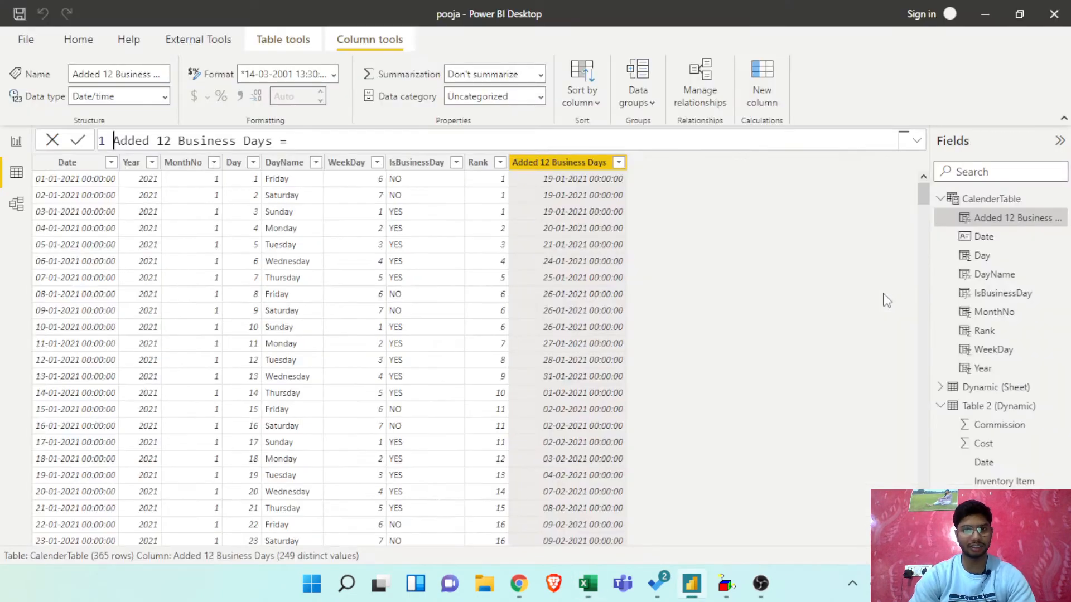
- Return to Excel and change the start date in cell G10 to 02-01-2021
key("alt+Tab")
key("Left")
key("Left")
key("Left")
key("Left")
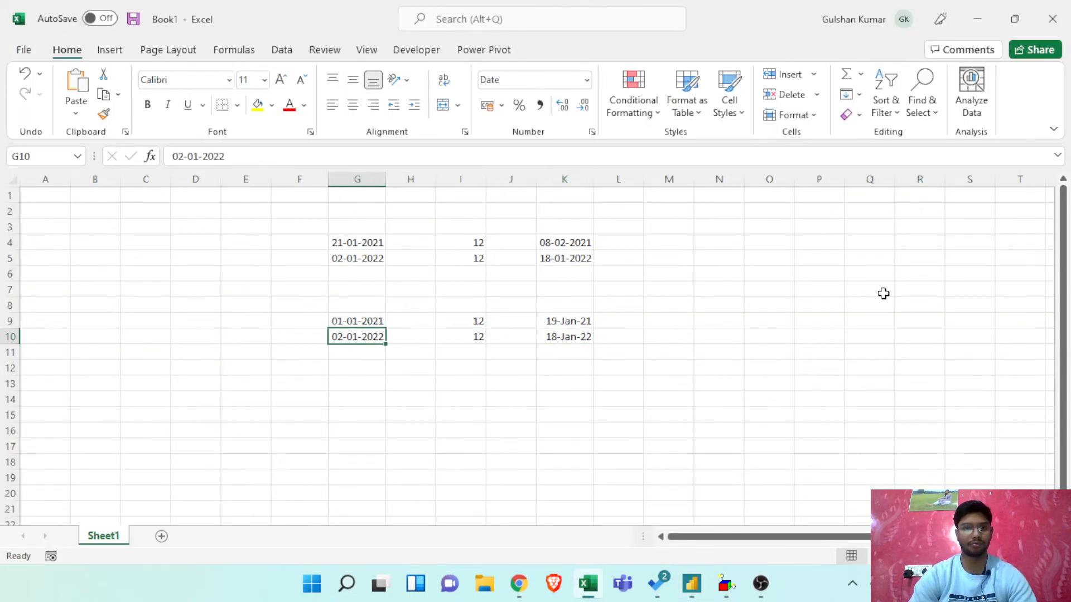
key("F2")
key("BackSpace")
type("1")
key("Return")
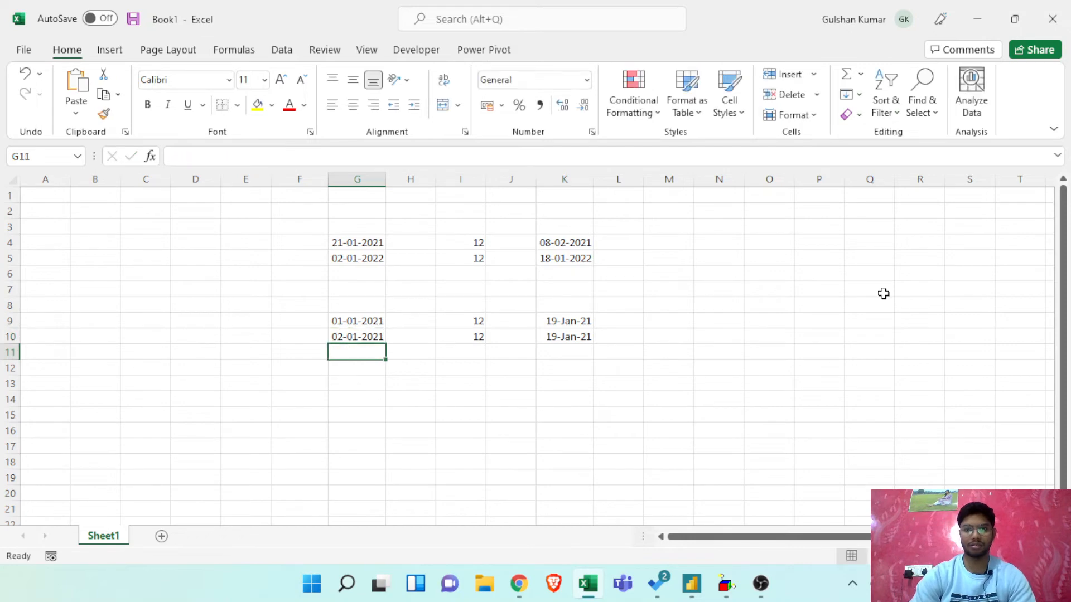
- Compare the WORKDAY date in K10 with the 02-01-2021 row of Added 12 Business Days in Power BI
key("Up")
key("Right")
key("Right")
key("Right")
key("Right")
key("alt+Tab")
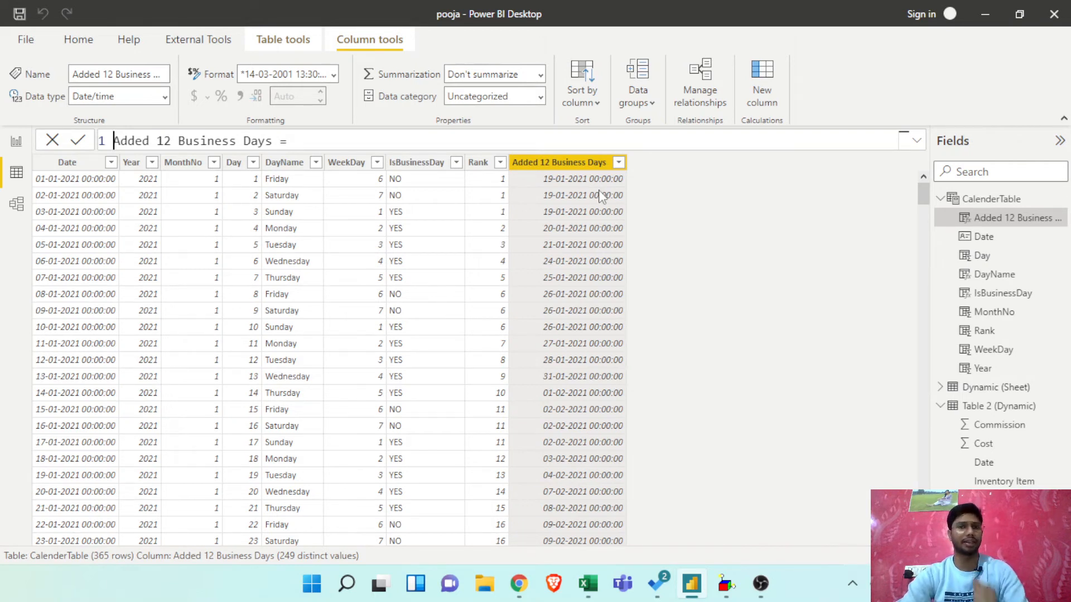
- Review the WeekDay, IsBusinessDay and Added 12 Business Days columns of CalenderTable, glancing at the report page in between
left_click(358, 167)
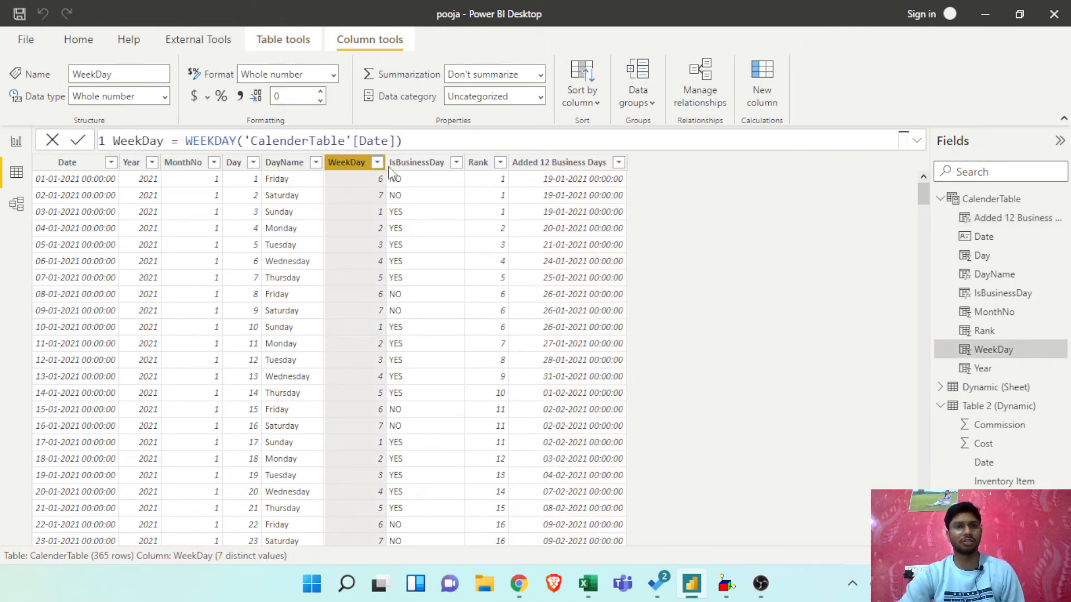
left_click(419, 165)
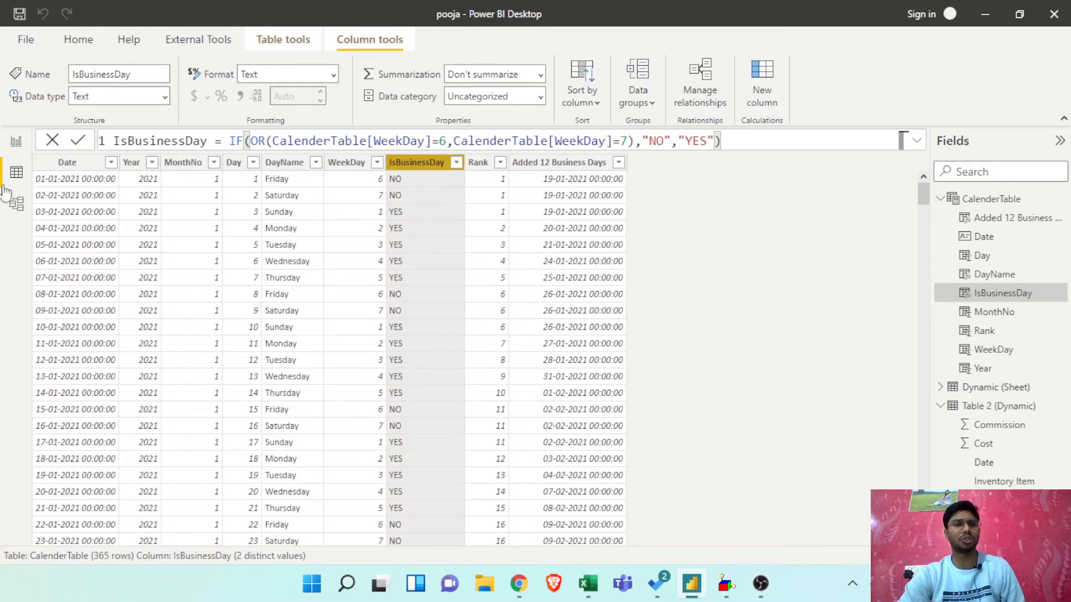
left_click(16, 142)
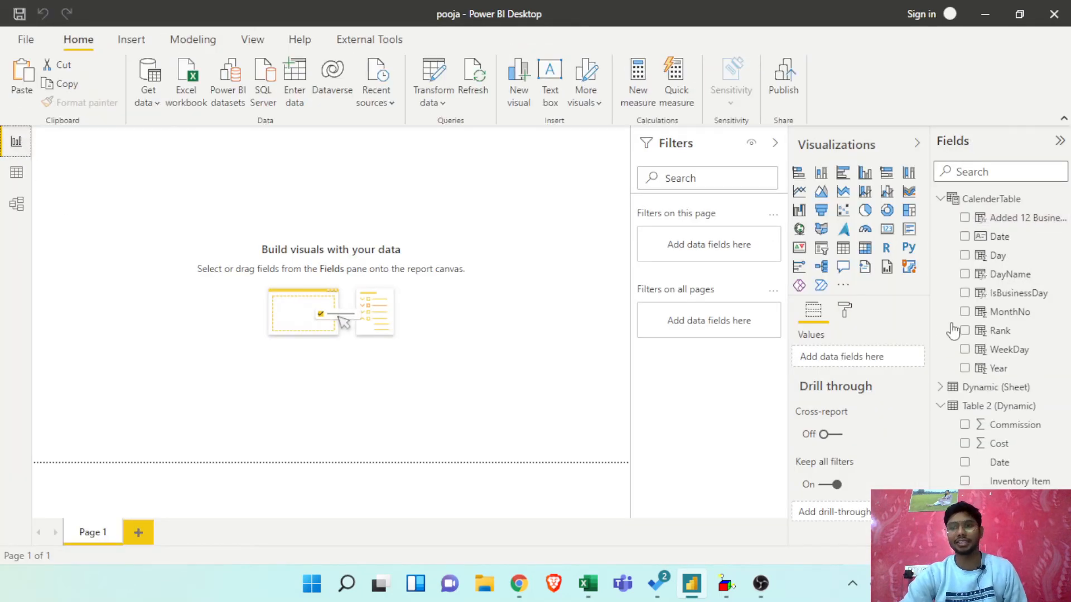
left_click(16, 173)
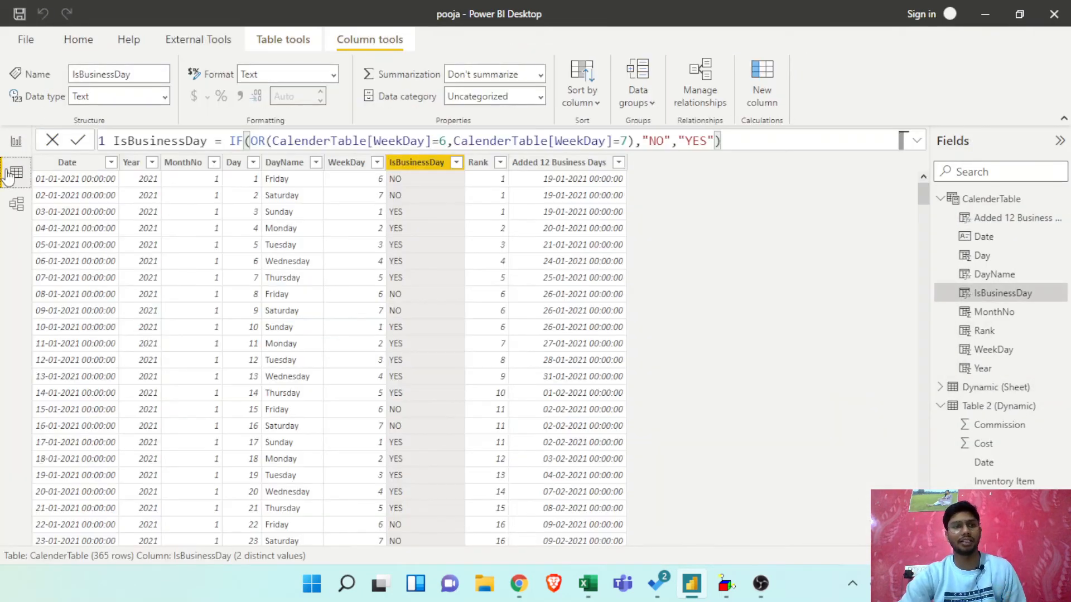
left_click(566, 162)
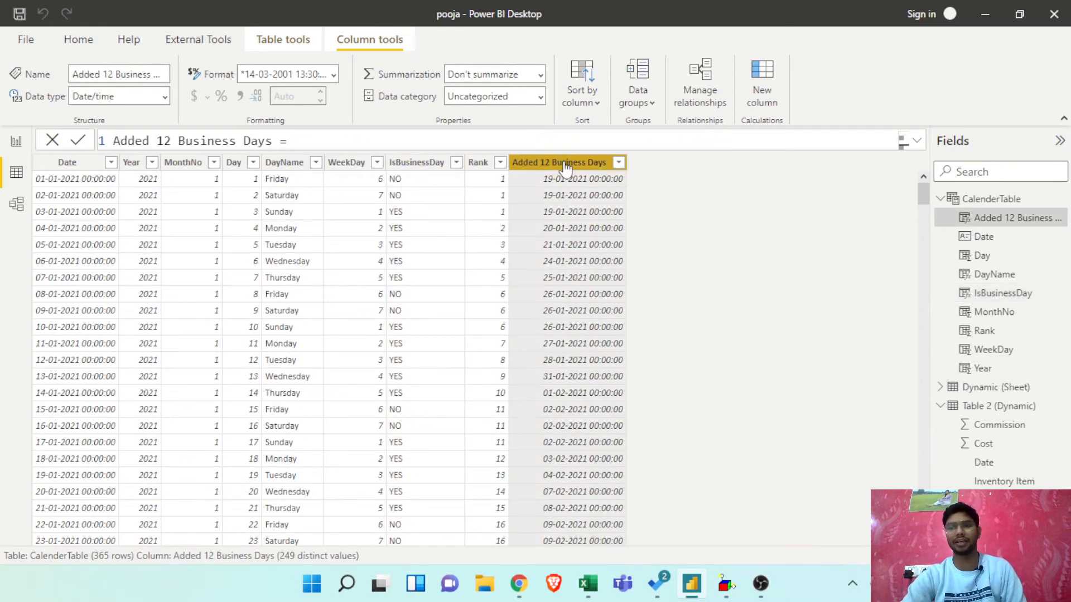
- Add a calculated column to Table 2 (Dynamic) and name it Added 12 Working Days in its formula
left_click(976, 407)
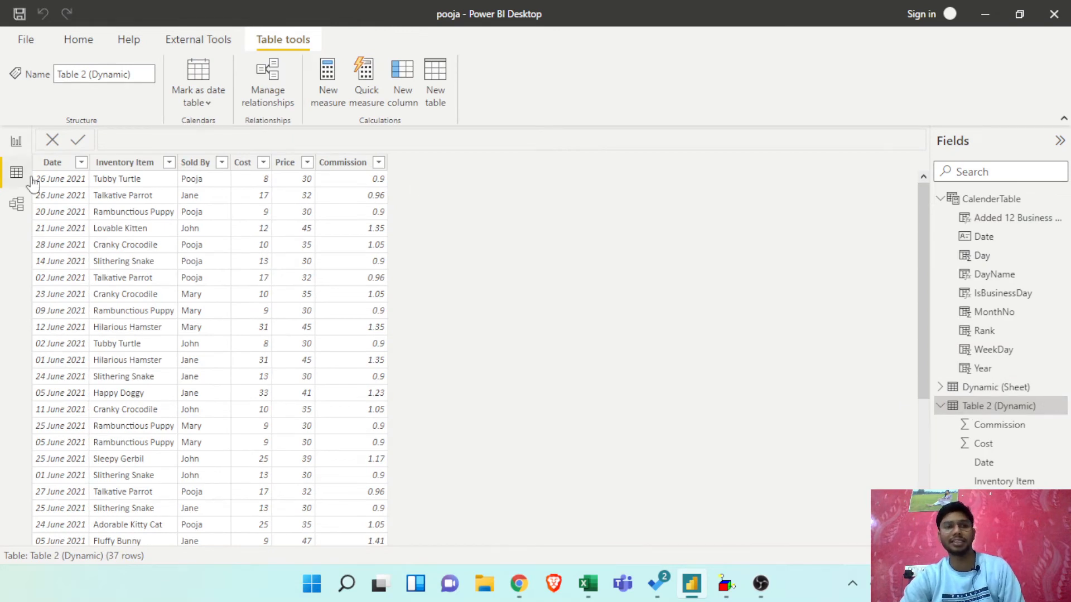
left_click(49, 180)
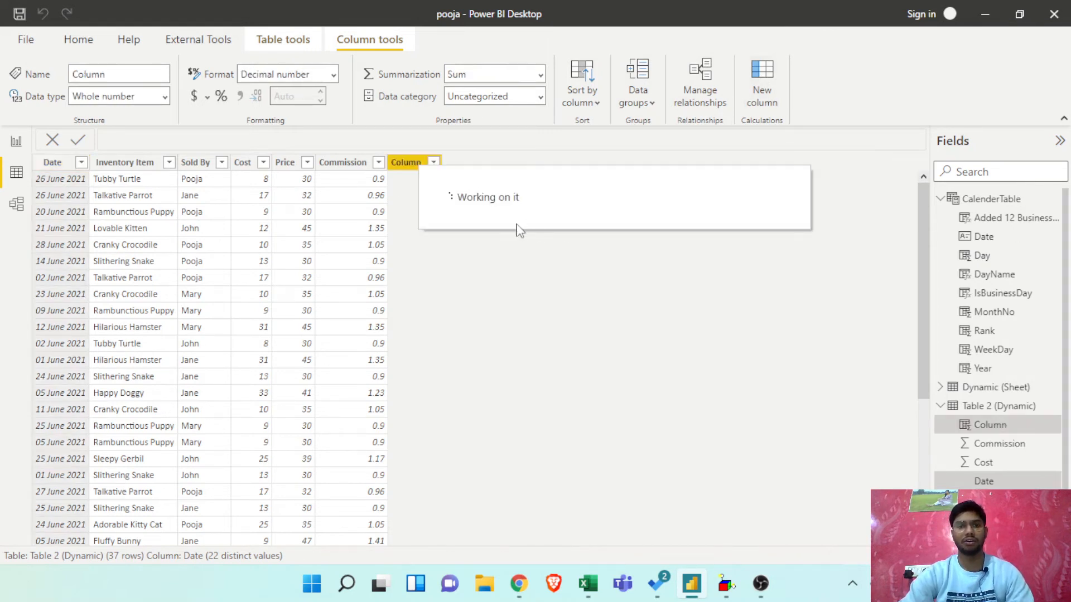
key("Left")
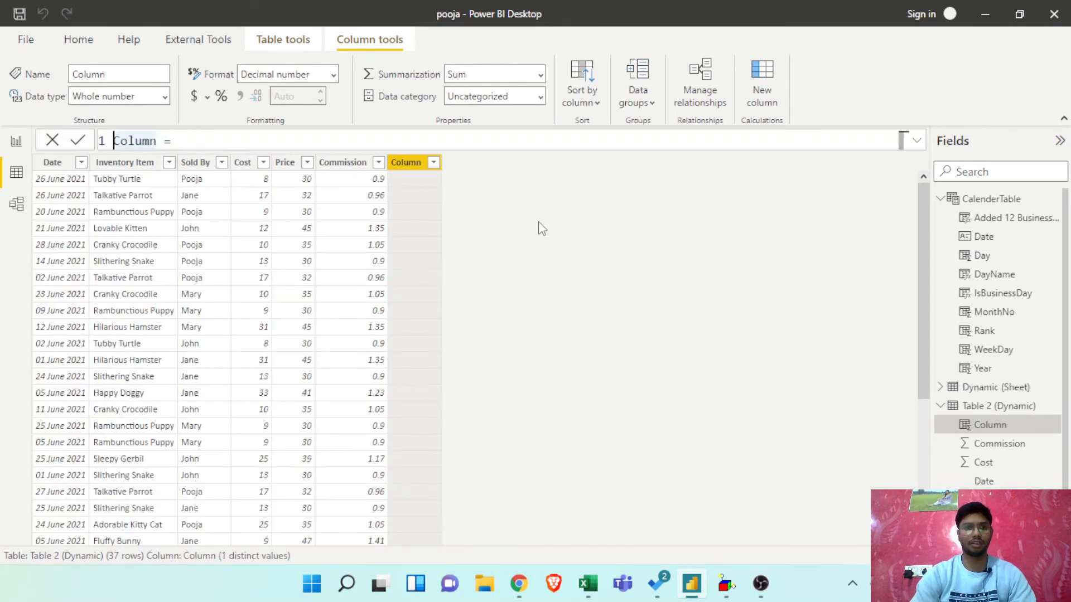
key("ctrl+shift+Right")
type("12")
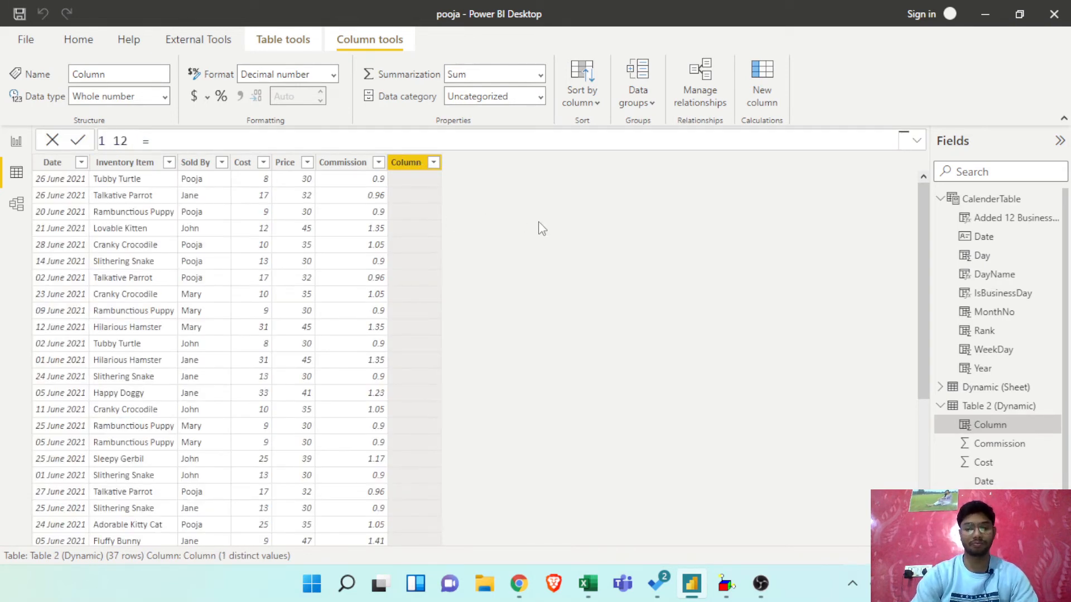
key("BackSpace")
key("BackSpace")
key("BackSpace")
type("Added")
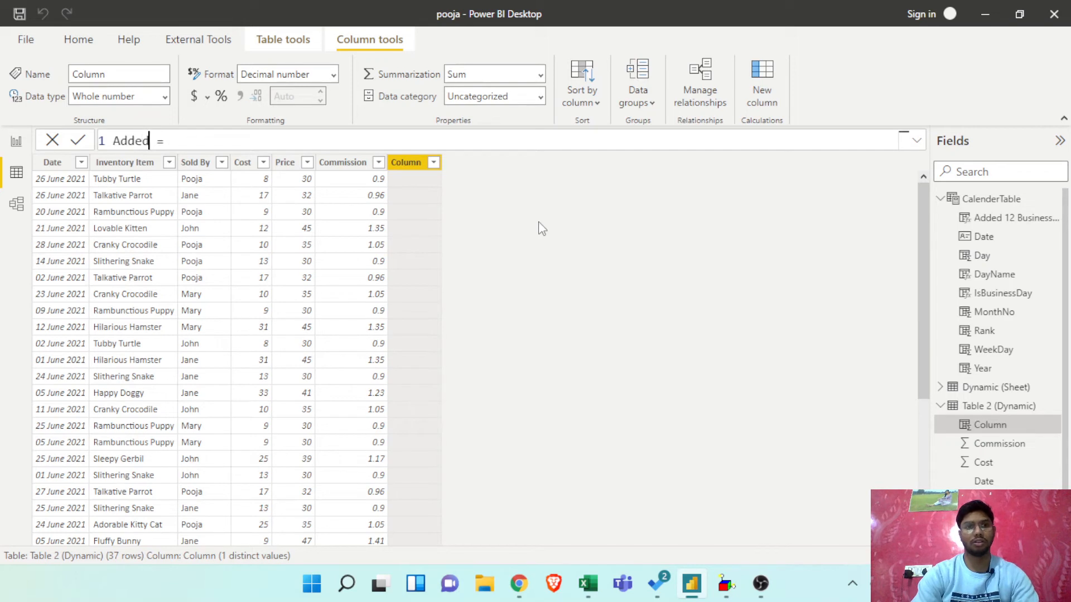
type(" 12 ")
type("Working ")
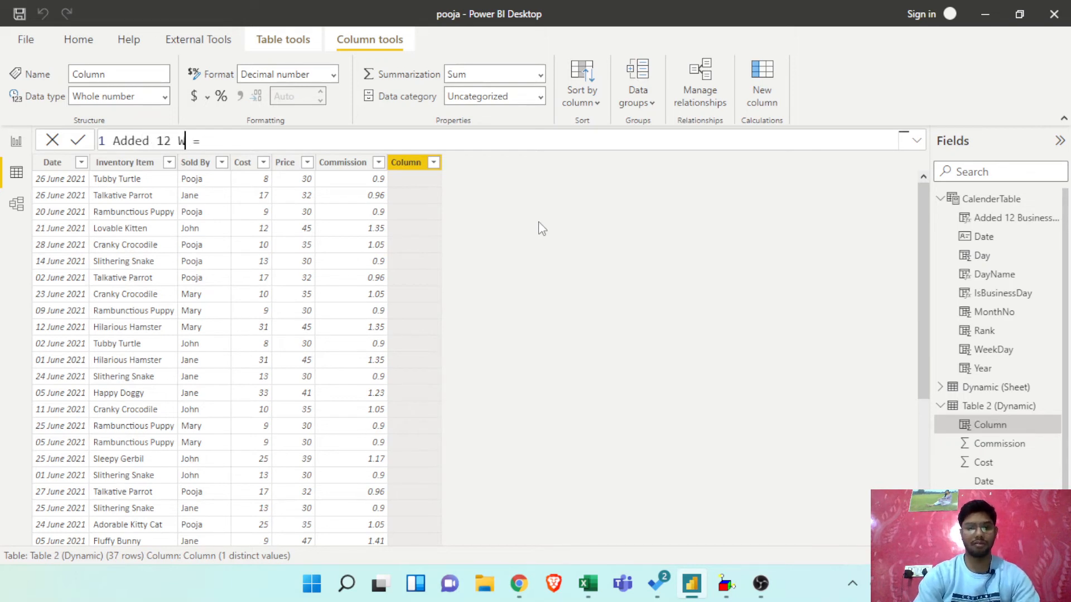
type("Days = ")
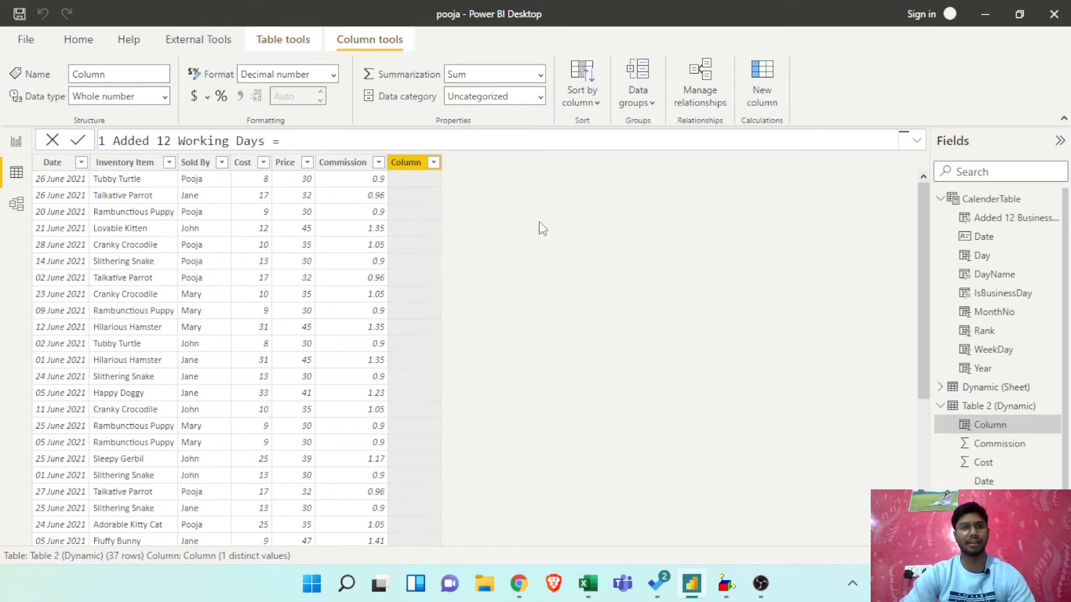
type("LOKK")
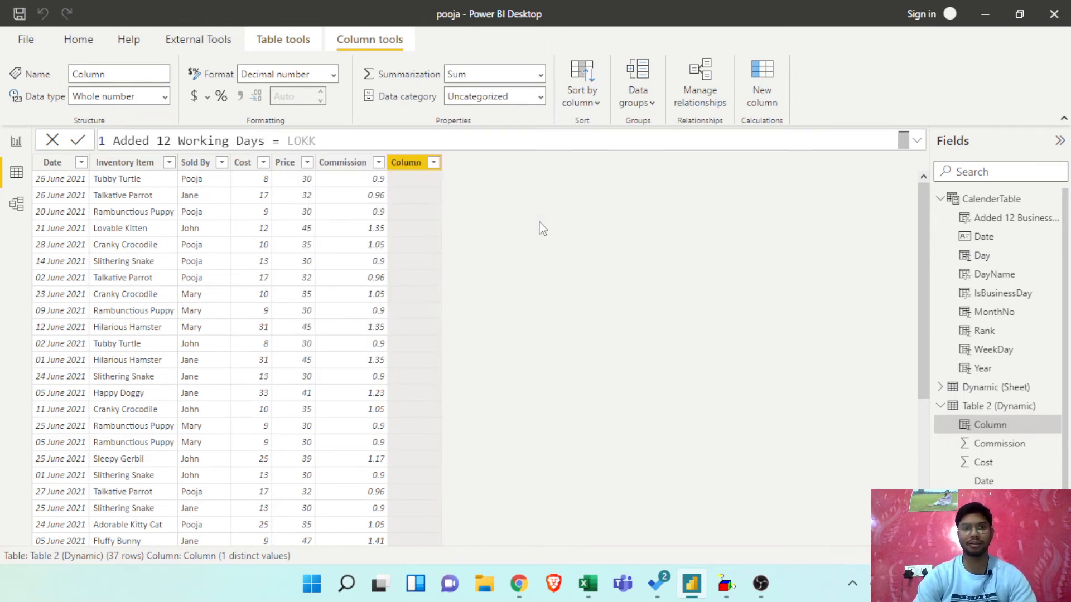
key("BackSpace")
key("BackSpace")
key("BackSpace")
key("BackSpace")
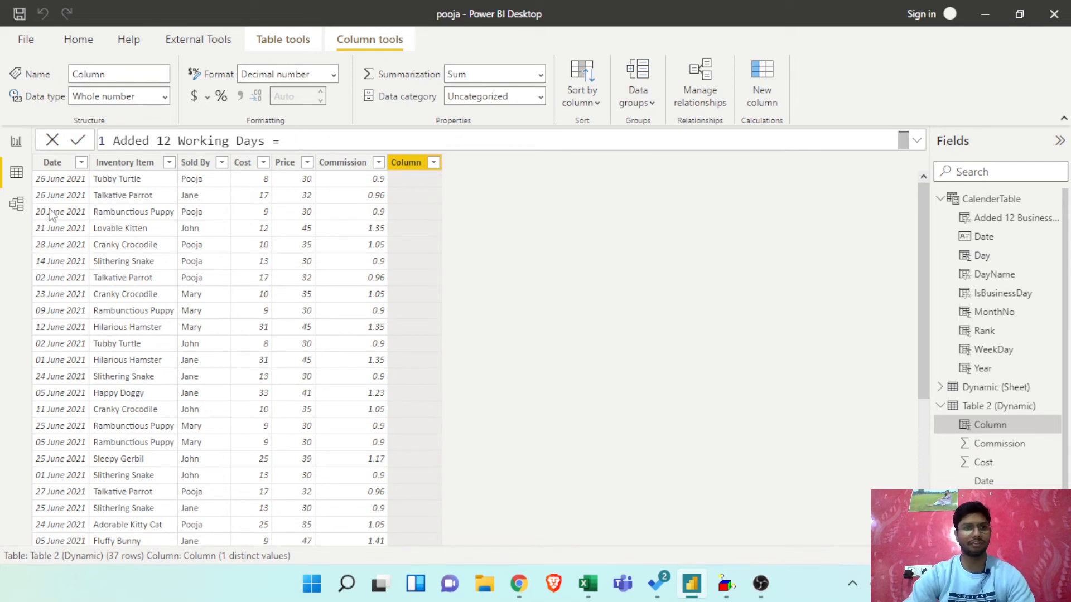
- Copy the full LOOKUPVALUE formula of the Added 12 Business Days column in CalenderTable
left_click(20, 207)
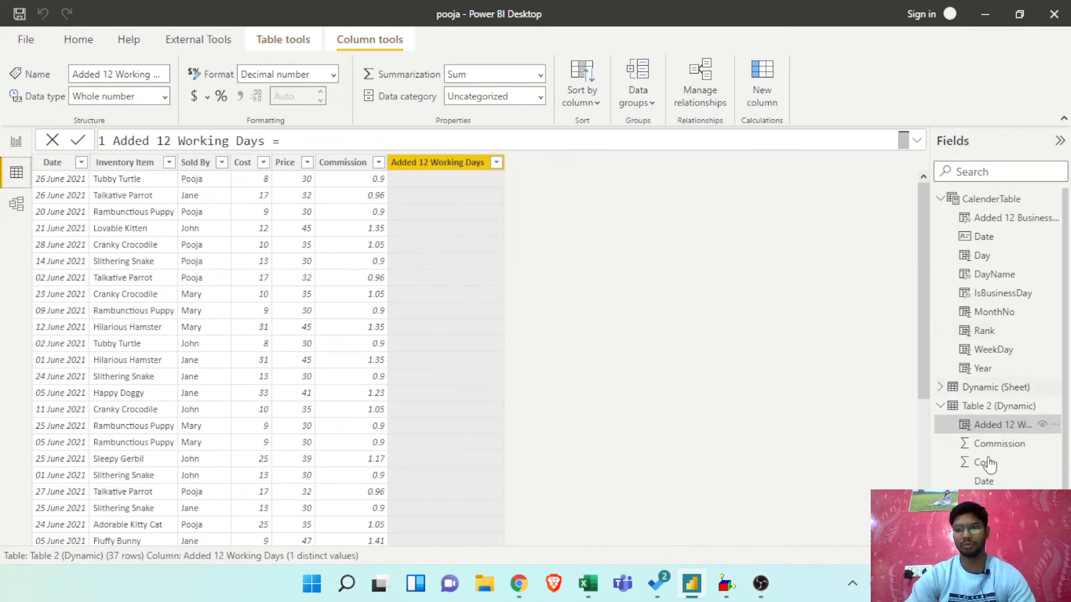
left_click(982, 201)
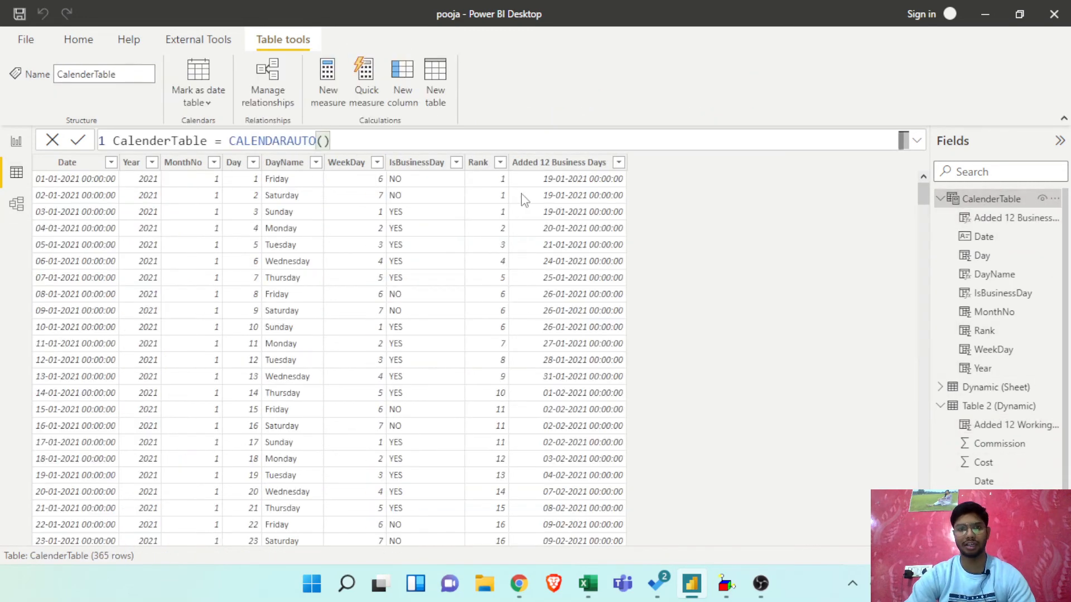
left_click(557, 162)
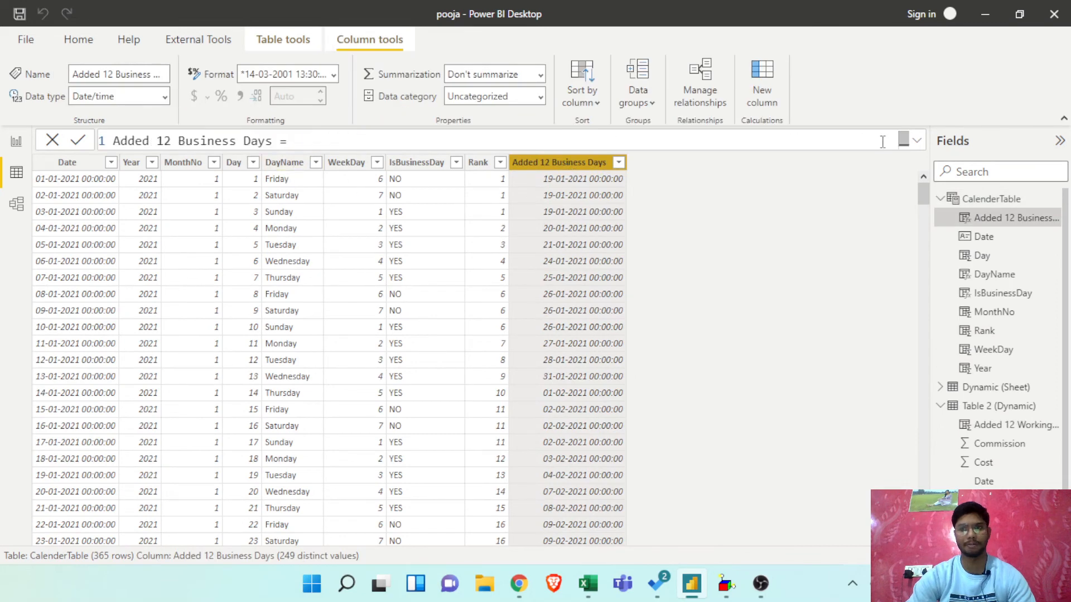
left_click(917, 140)
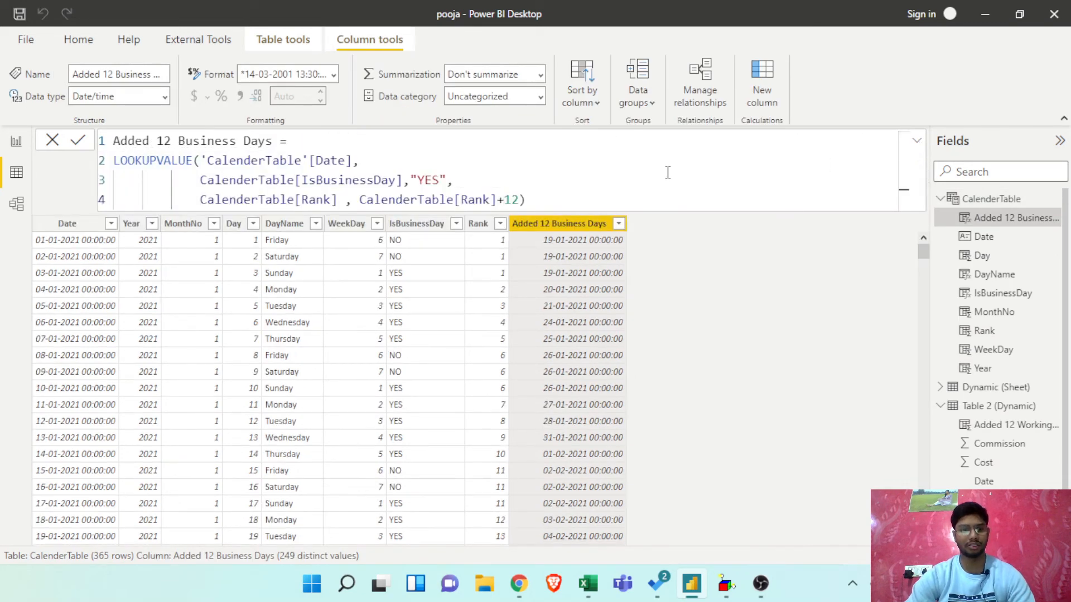
key("ctrl+a")
key("ctrl+c")
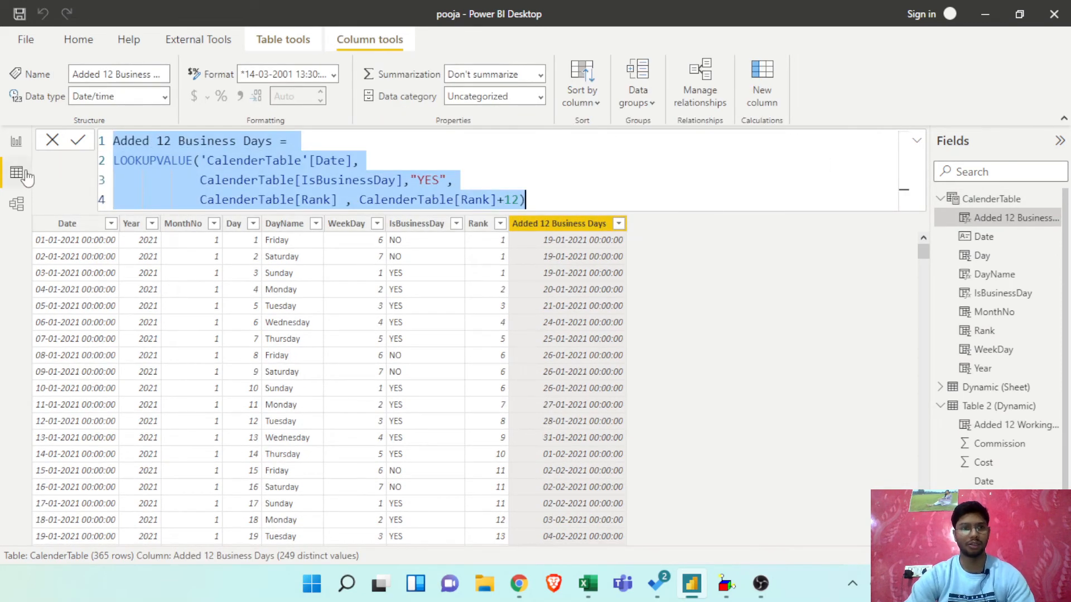
- Check the relationship between Table 2 (Dynamic) and CalenderTable in the model, and return to the table data
left_click(16, 147)
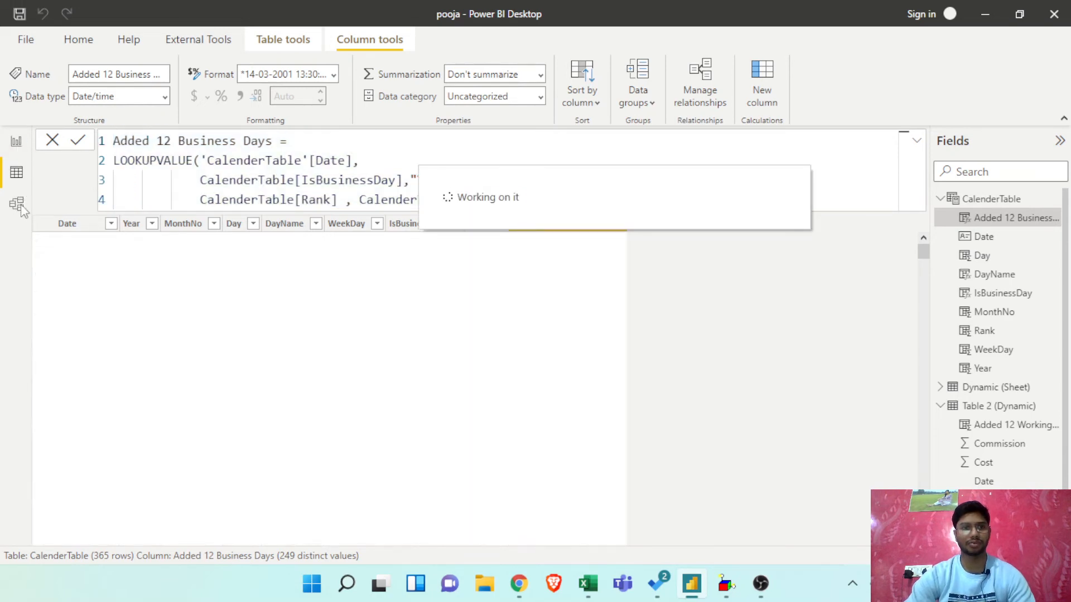
left_click(18, 205)
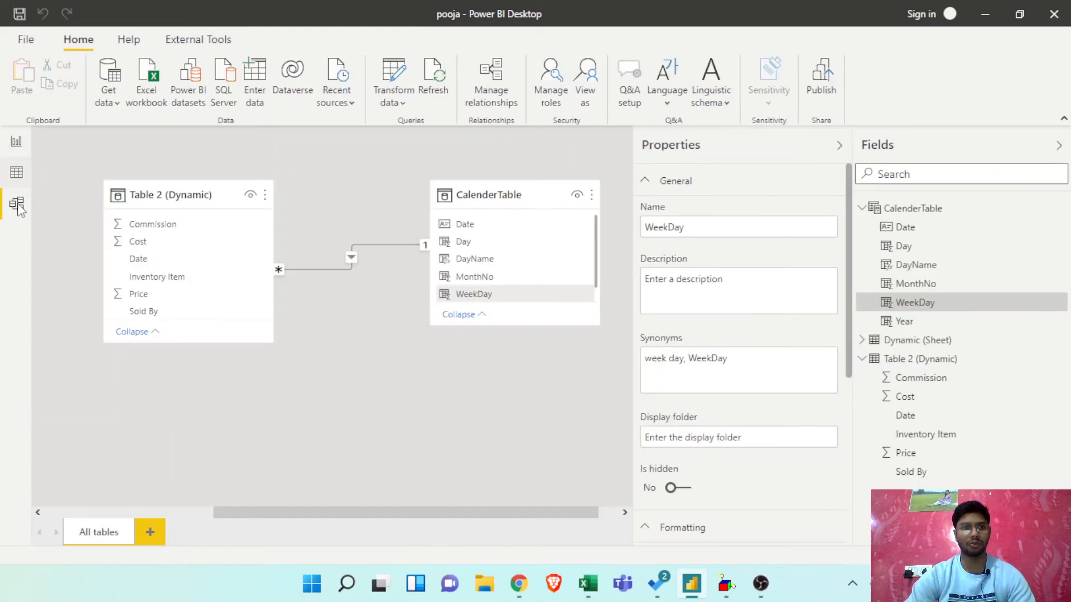
left_click(15, 174)
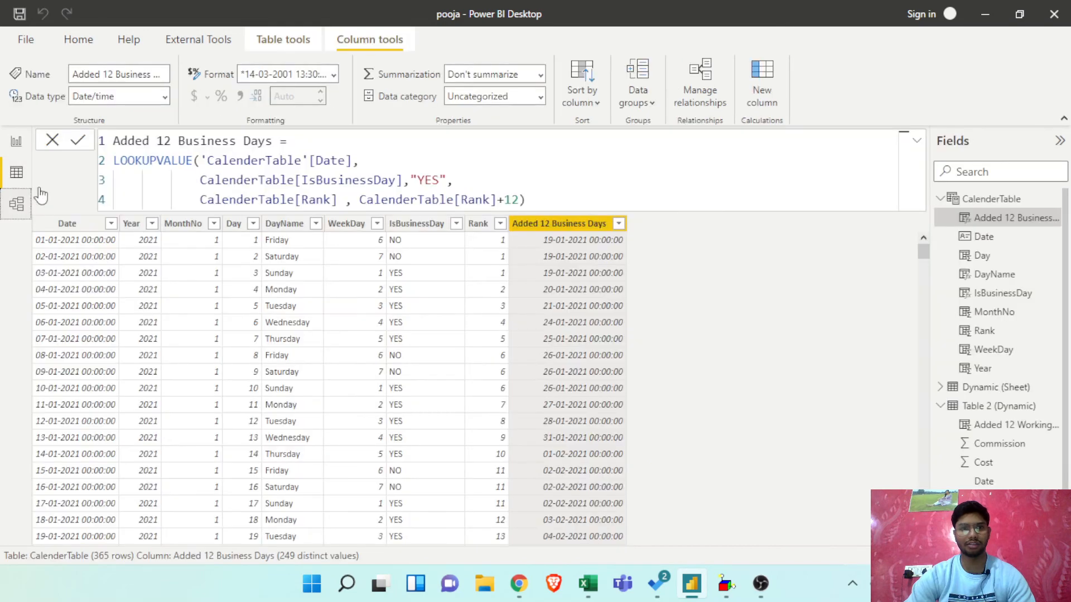
- Replace the unfinished Added 12 Working Days formula in Table 2 (Dynamic) with the copied LOOKUPVALUE formula
left_click(985, 411)
left_click(408, 175)
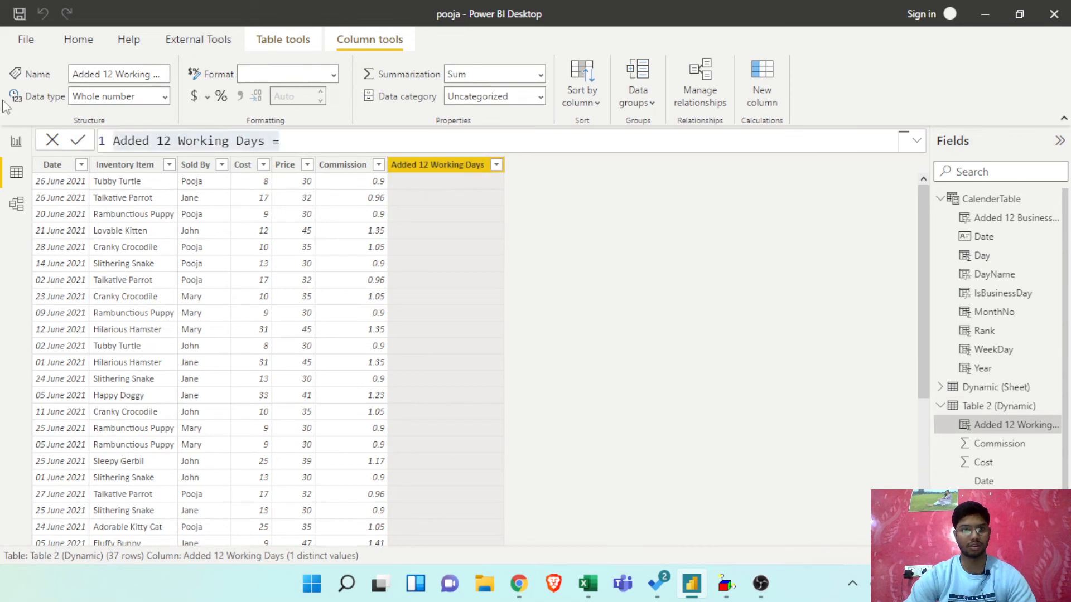
key("ctrl+a")
left_click(917, 140)
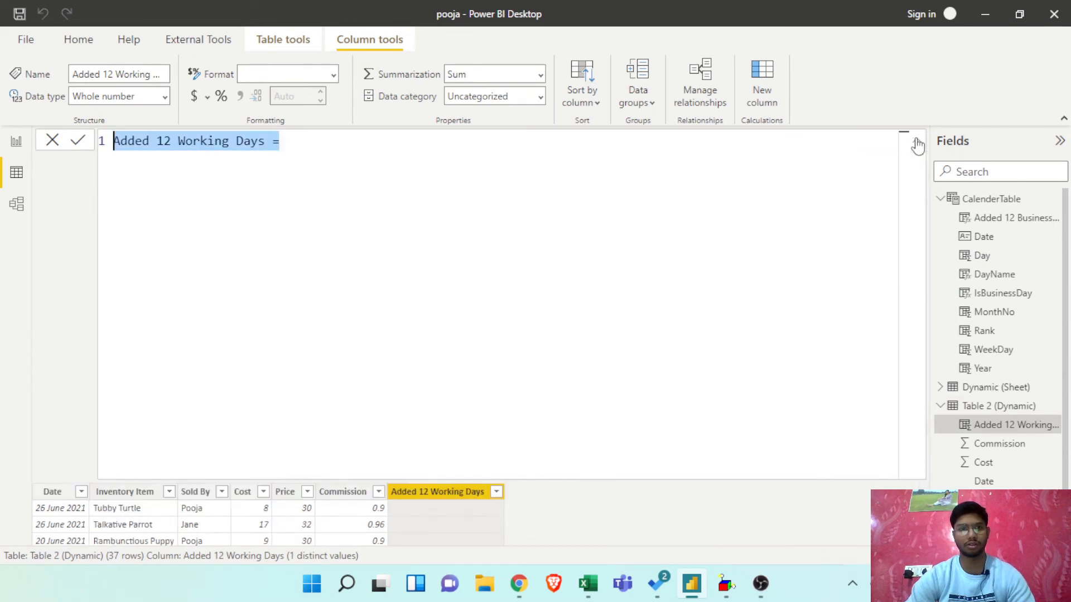
key("ctrl+v")
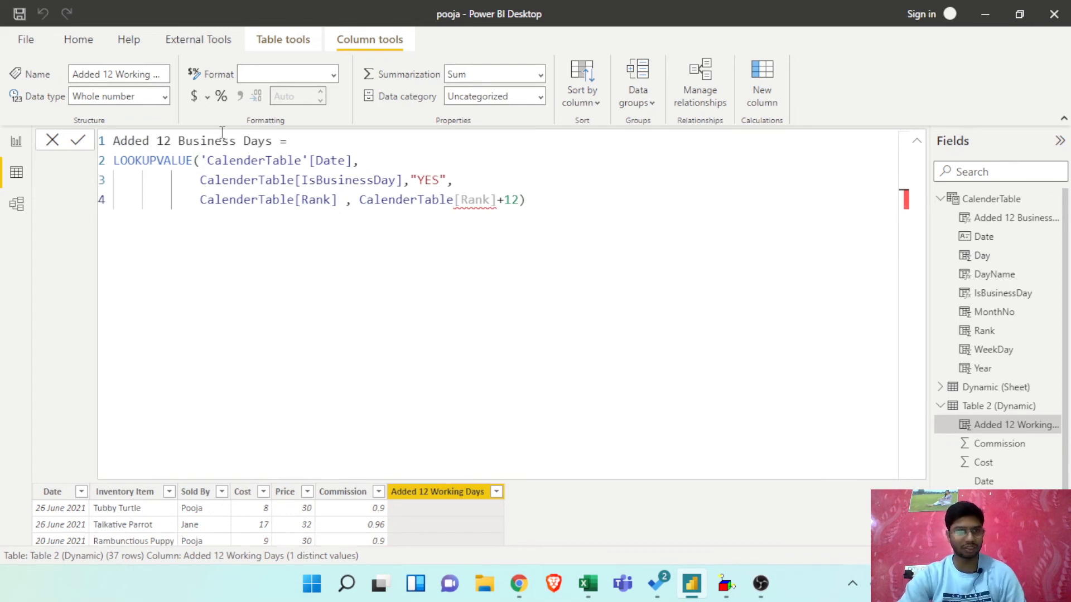
- Wrap the second CalenderTable[Rank] reference in the formula's last line in RELATED( ), keeping +12 outside the parentheses
left_click(484, 201)
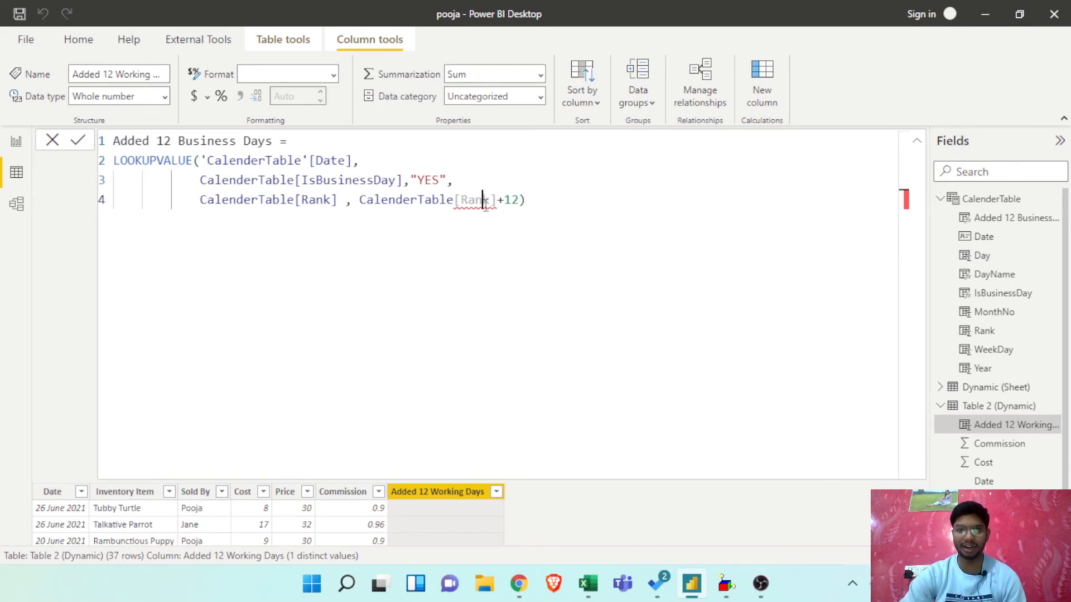
left_click(568, 204)
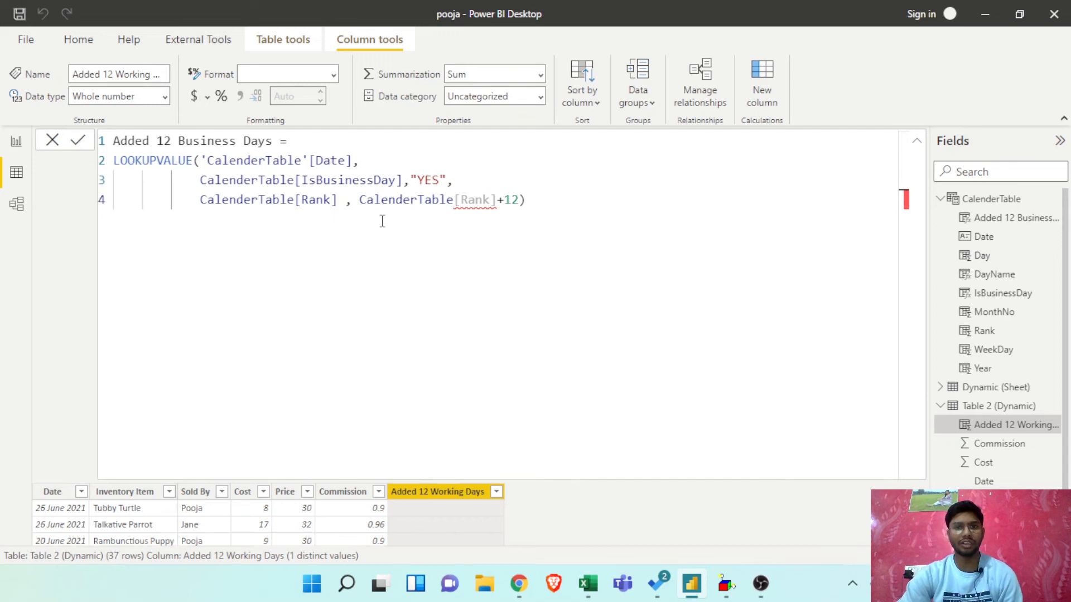
left_click(360, 201)
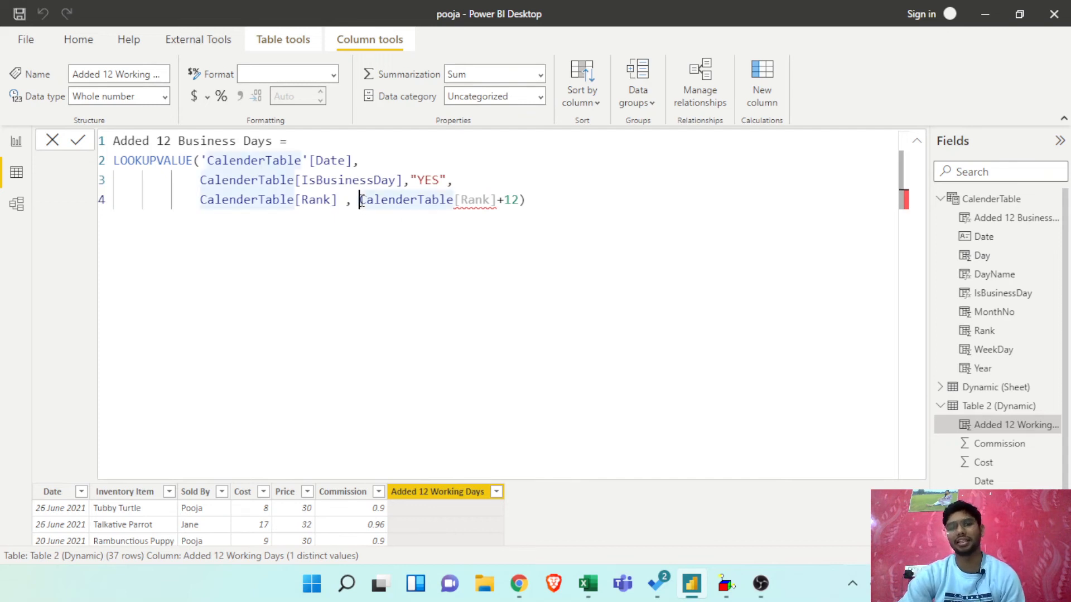
left_click(552, 195)
mouse_move(494, 200)
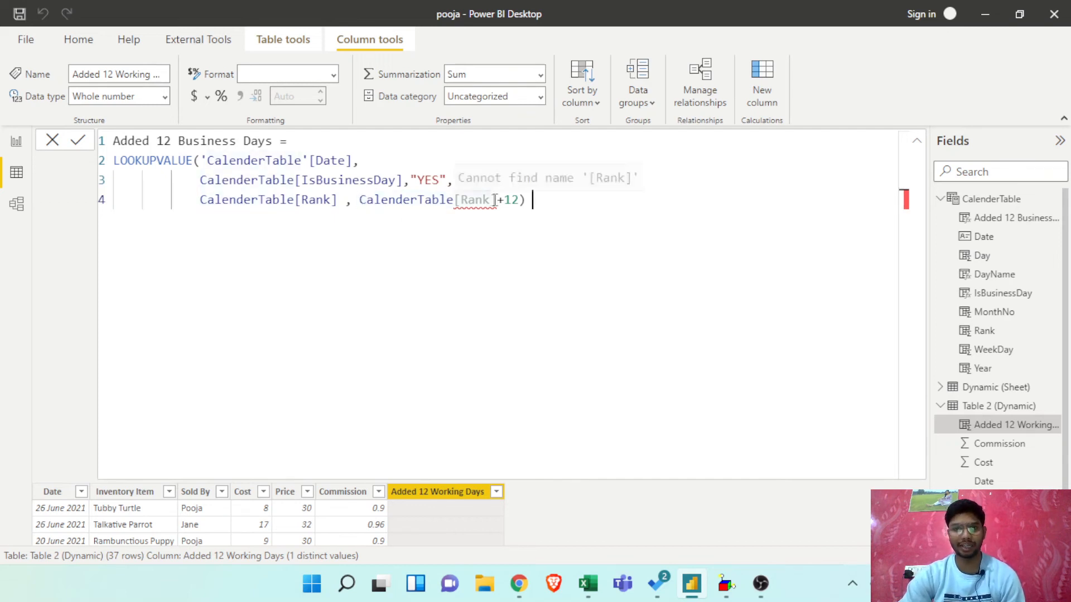
left_click(360, 201)
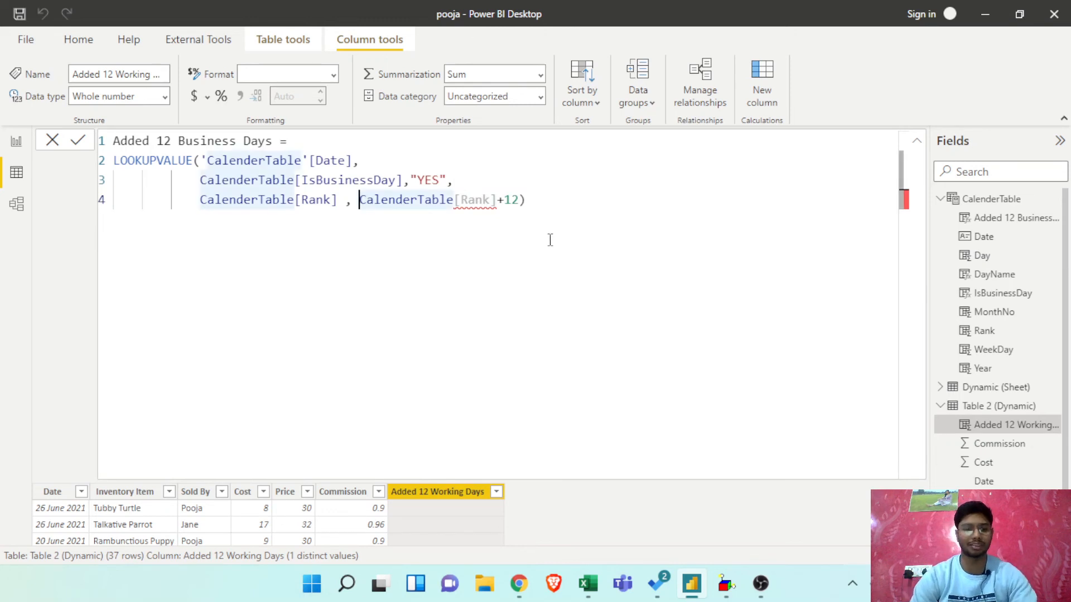
type("RELATED")
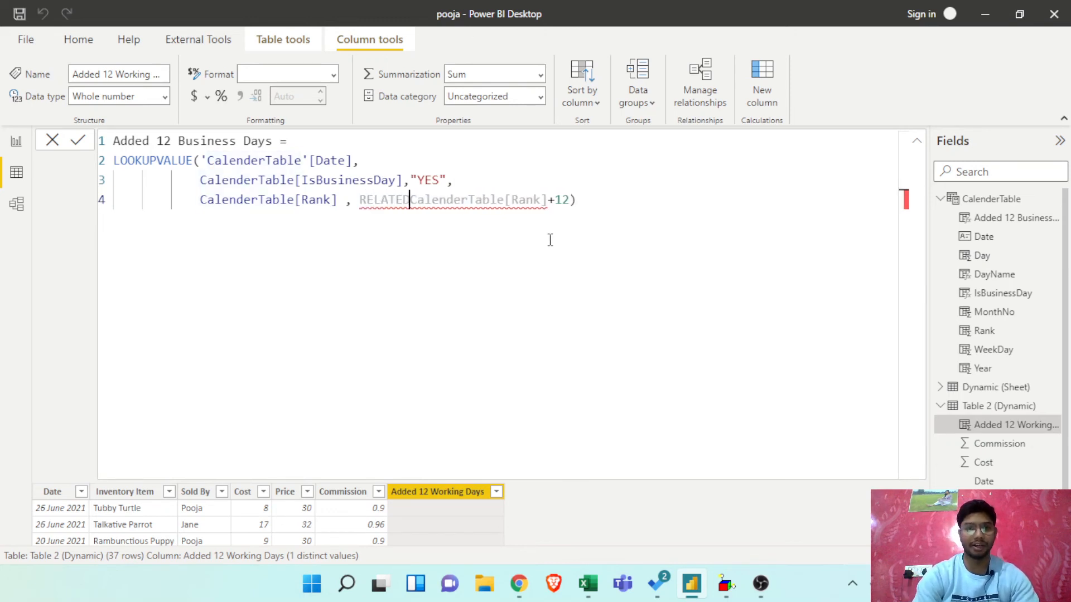
type("(")
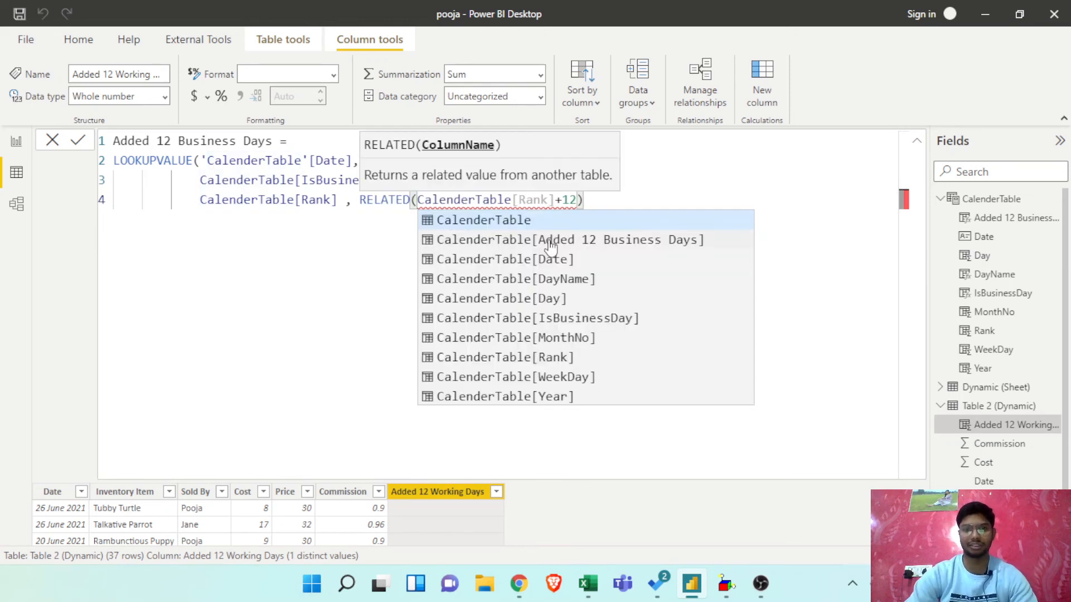
left_click(558, 199)
type(")")
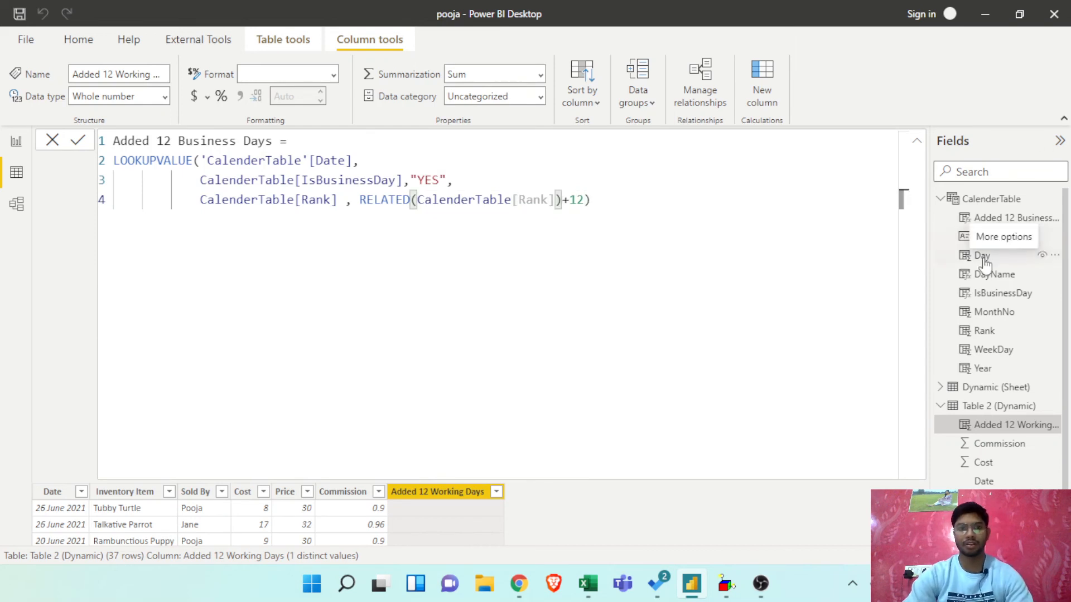
left_click(620, 200)
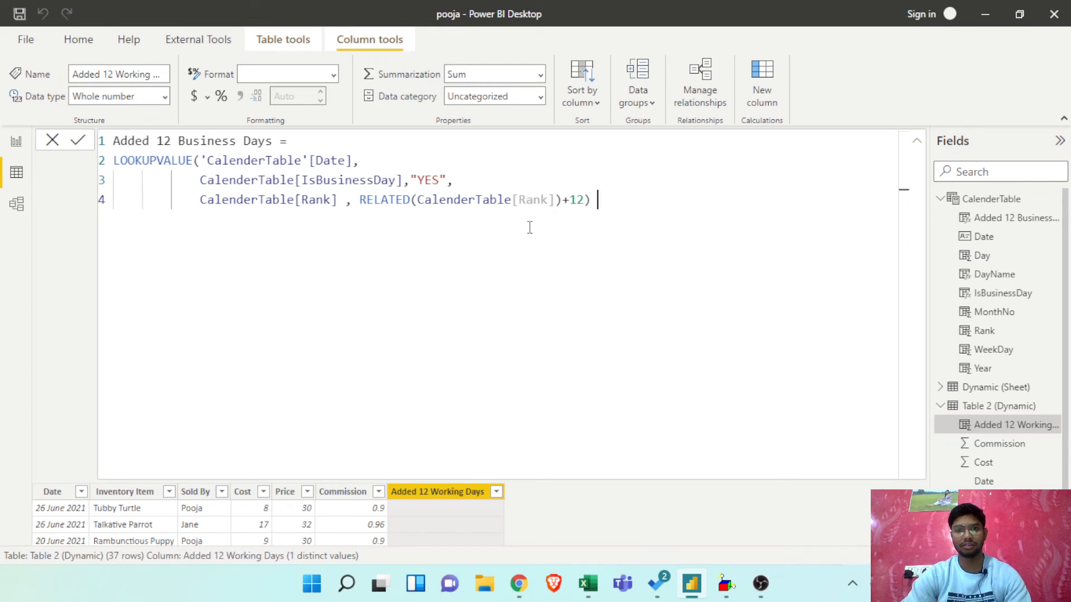
left_click(509, 202)
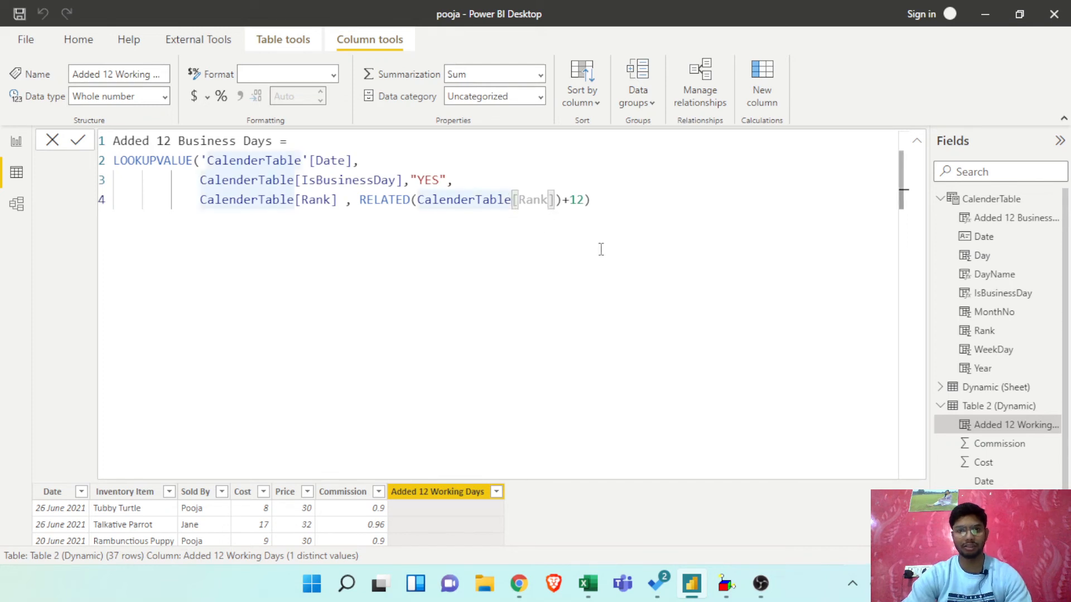
type("(")
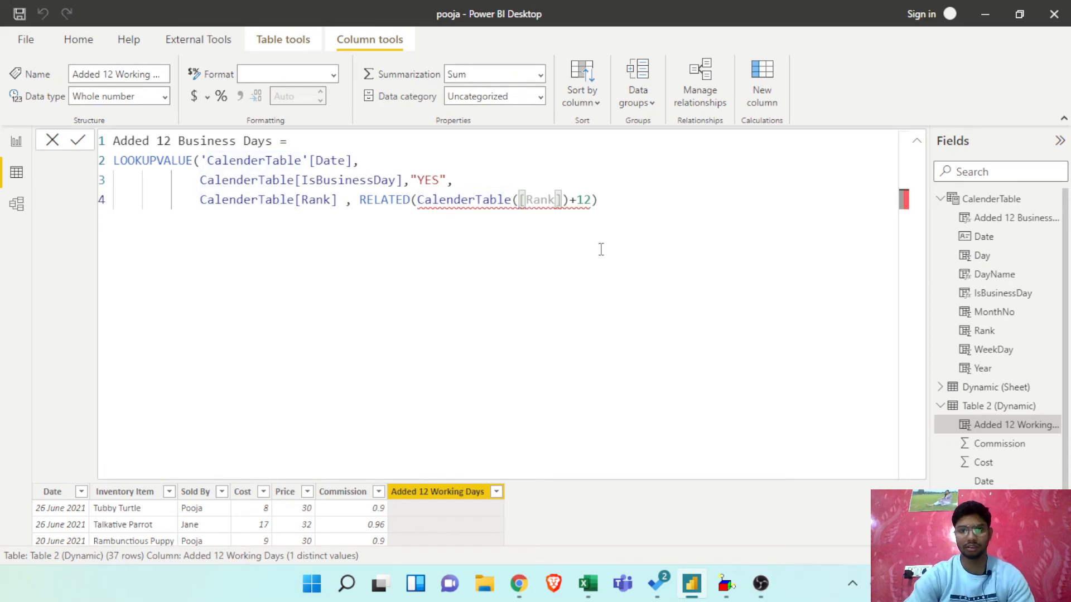
- Clear everything after RELATED( in the formula's last line and re-enter CalenderTable[Rank] as its argument from the suggestions
left_click(613, 199)
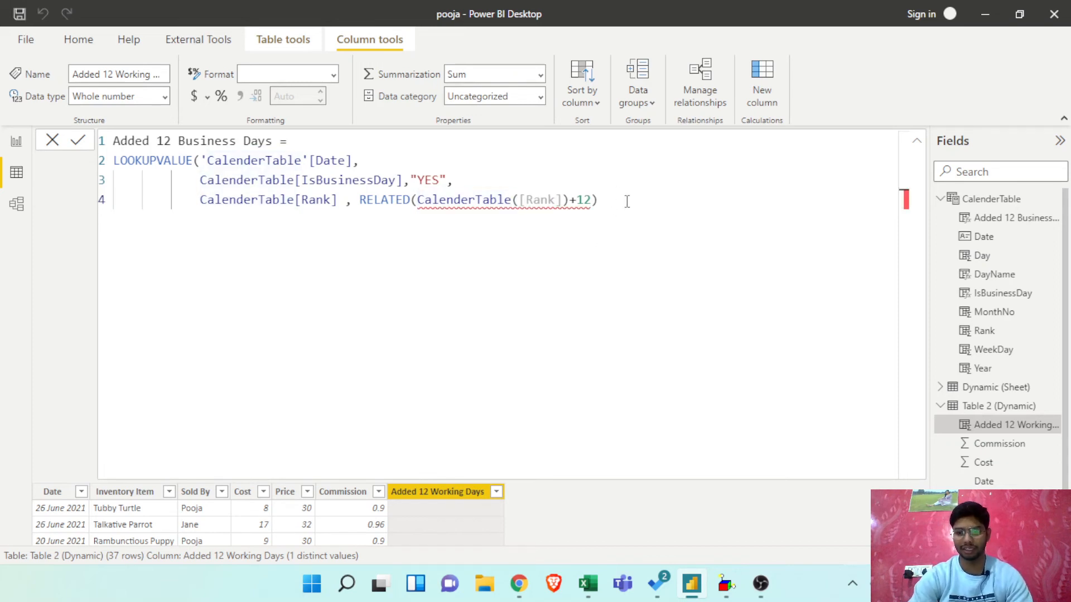
key("BackSpace")
key("BackSpace")
key("BackSpace")
key("BackSpace")
key("BackSpace")
key("BackSpace")
key("BackSpace")
key("BackSpace")
key("BackSpace")
key("BackSpace")
key("BackSpace")
key("BackSpace")
key("BackSpace")
key("BackSpace")
key("BackSpace")
key("BackSpace")
key("BackSpace")
key("BackSpace")
key("BackSpace")
key("BackSpace")
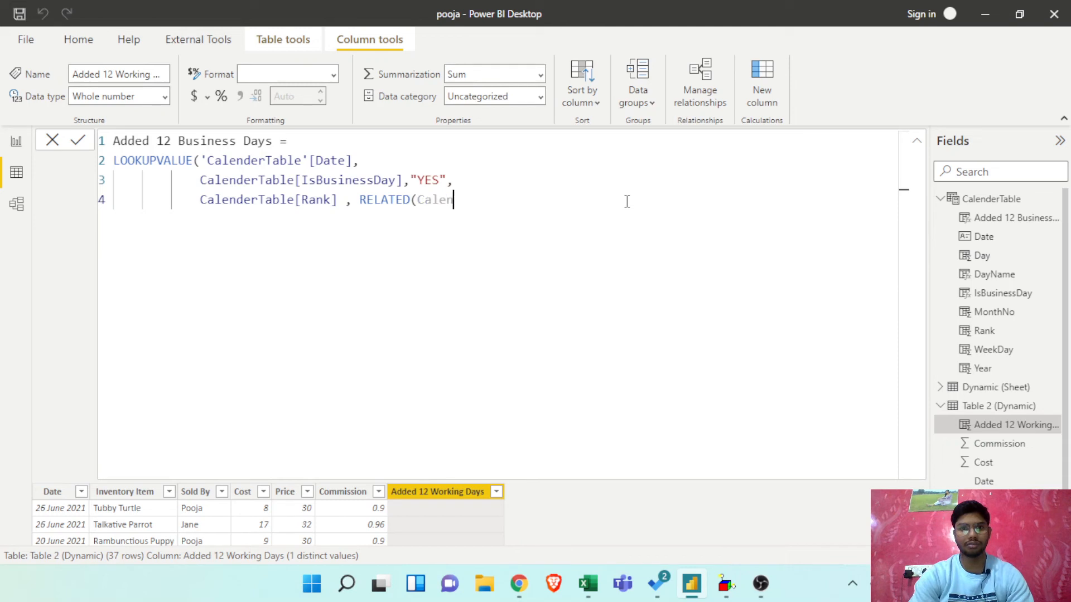
key("BackSpace")
key("BackSpace")
key("BackSpace")
key("BackSpace")
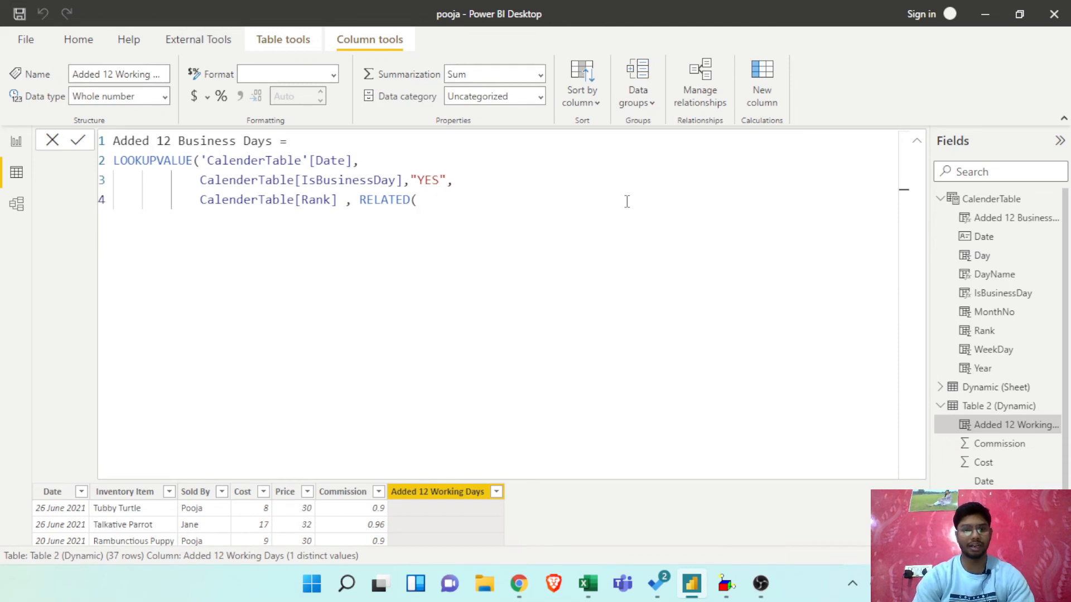
type("Ca")
key("Down")
key("Down")
key("Down")
key("Down")
key("Down")
key("Down")
key("Down")
key("Down")
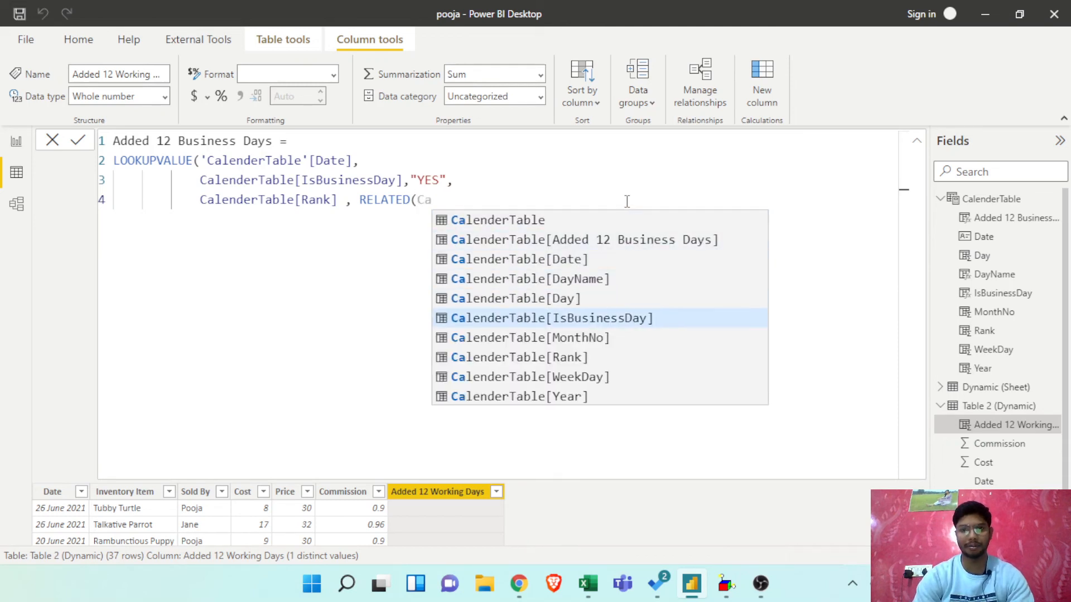
key("Down")
key("Down")
key("Down")
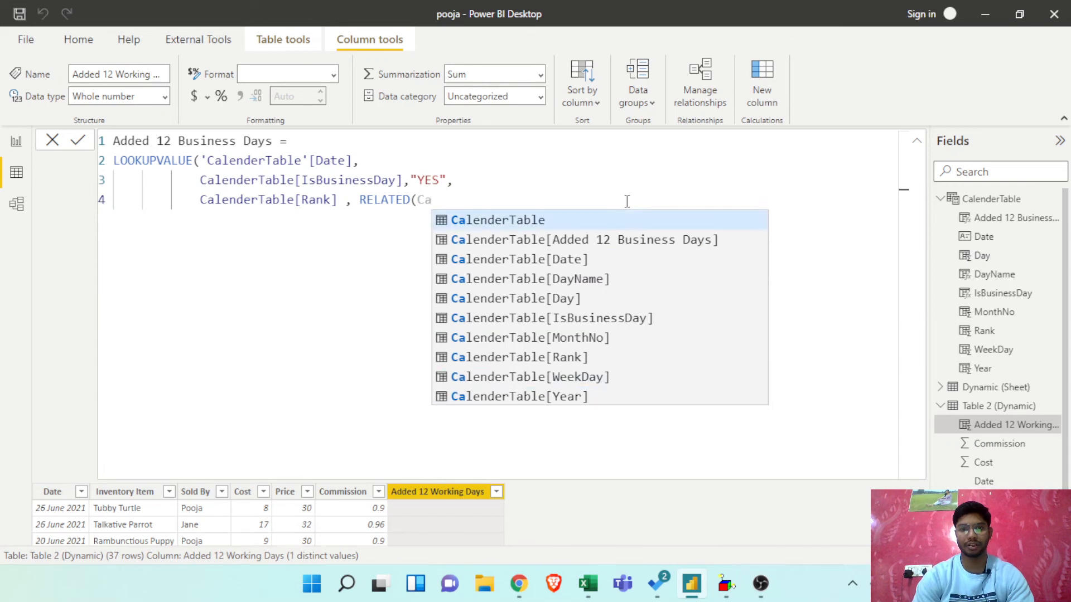
key("Down")
key("Down")
key("Down")
key("Down")
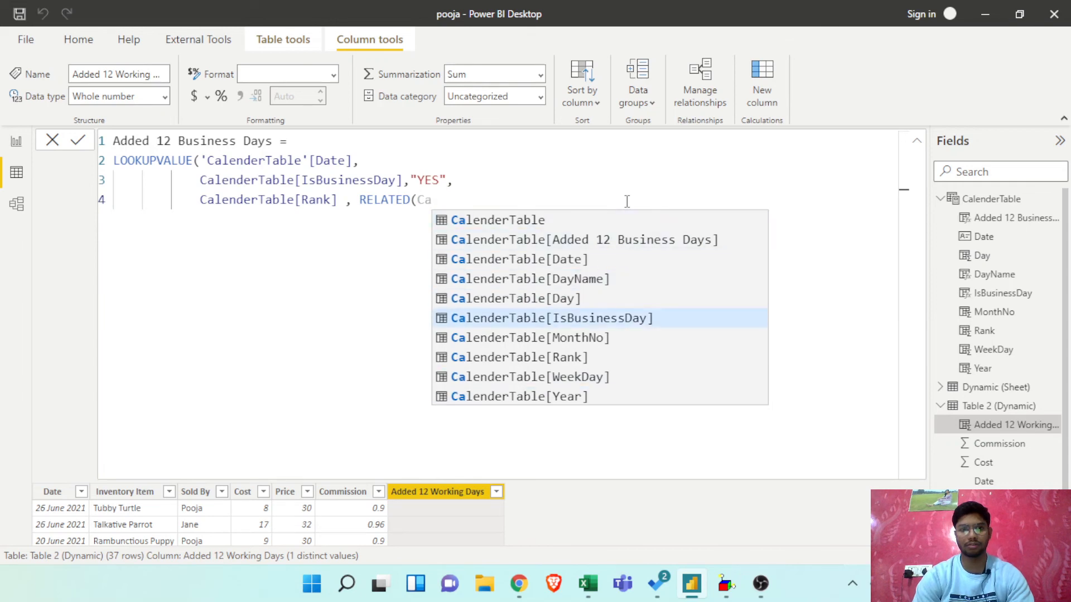
key("Down")
key("Down")
key("Down")
key("Down")
key("Down")
key("Down")
key("Down")
key("Down")
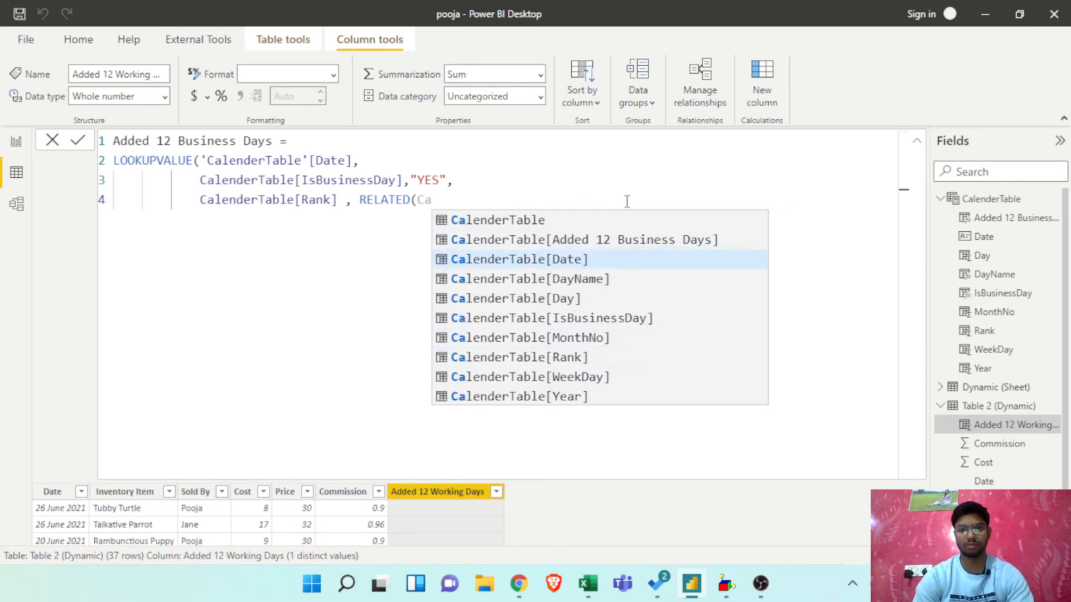
key("Down")
key("Down")
key("Down")
key("Down")
key("Tab")
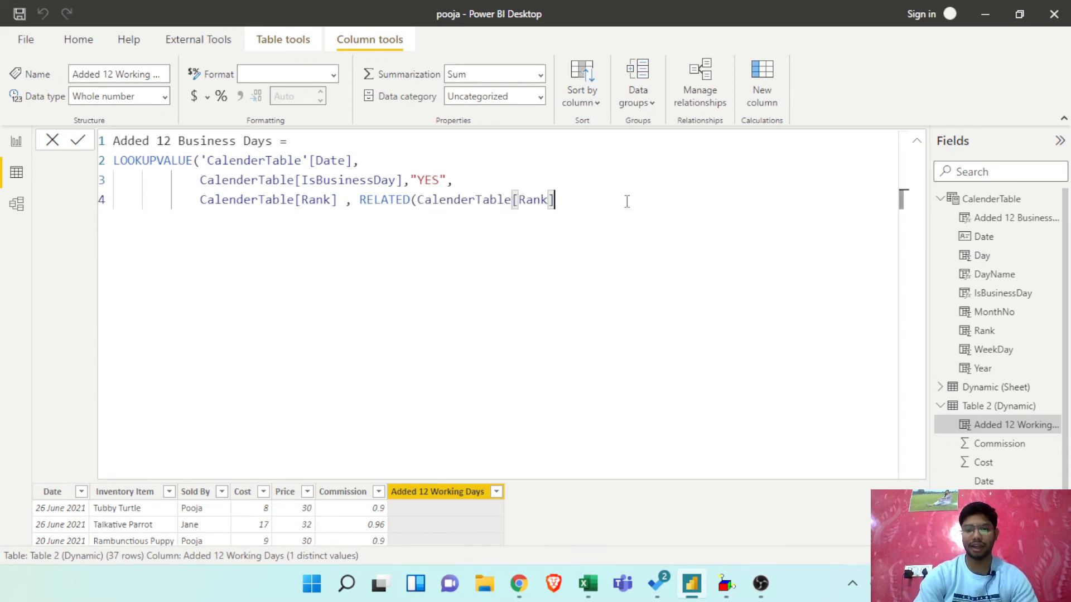
- Finish the formula with )+12), commit the calculated column, and collapse the formula editor to show the table rows
type(")+12")
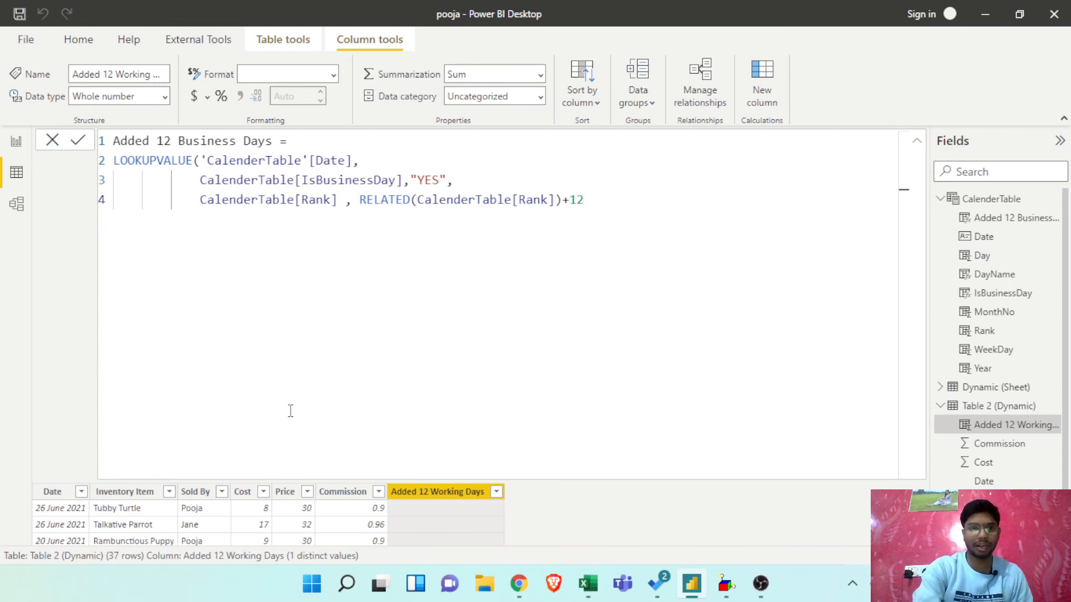
type(")")
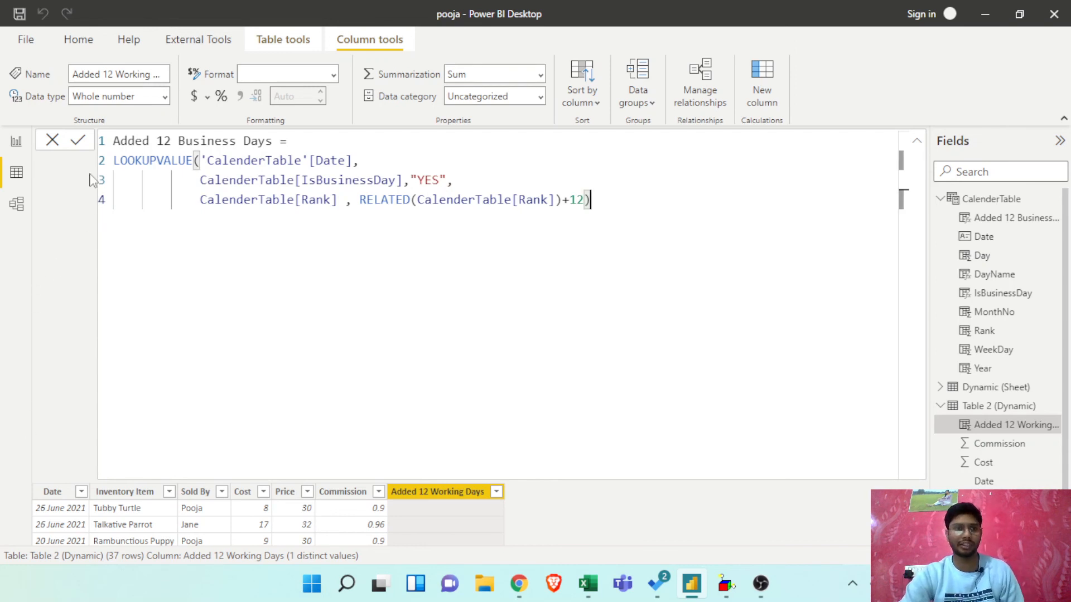
left_click(79, 142)
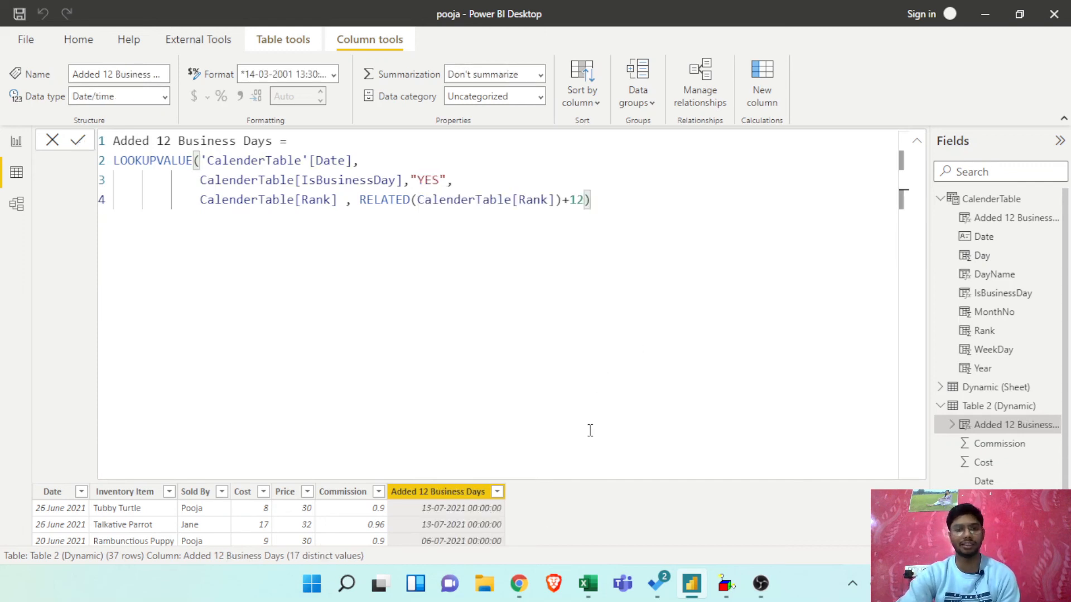
left_click(918, 141)
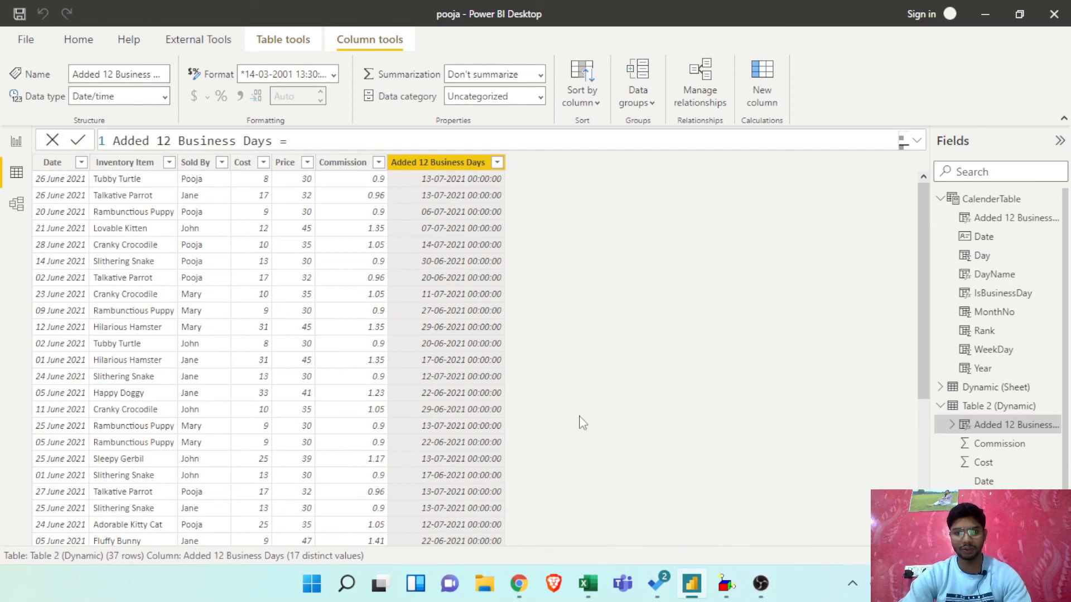
- Switch to Excel, enter 26-06-2021 in G11 and 12 in I11, and fill the WORKDAY formula down into K11
left_click(589, 584)
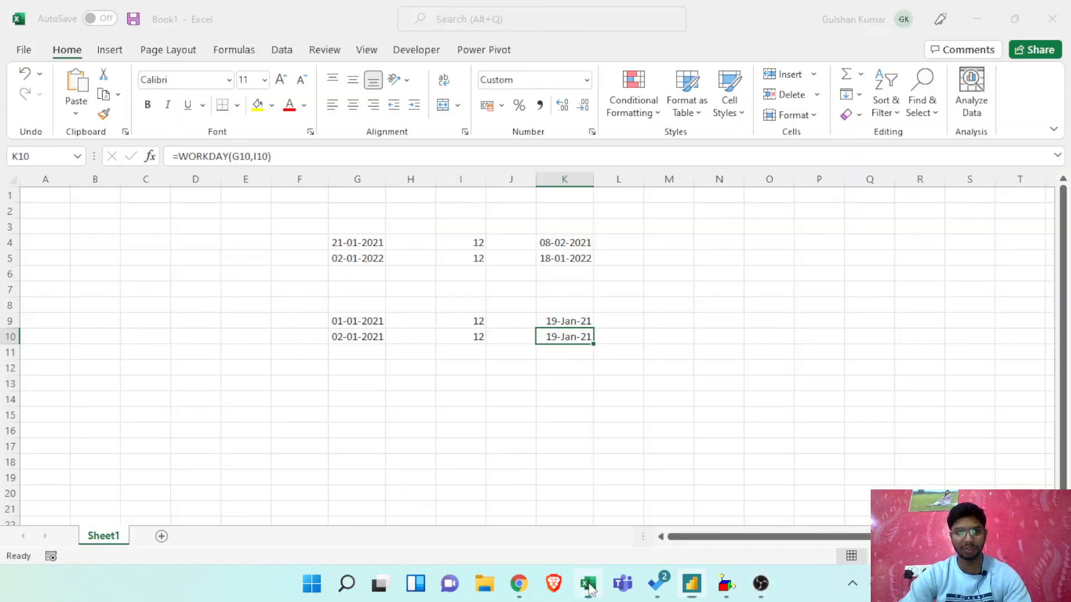
left_click(364, 352)
type("26-06-201")
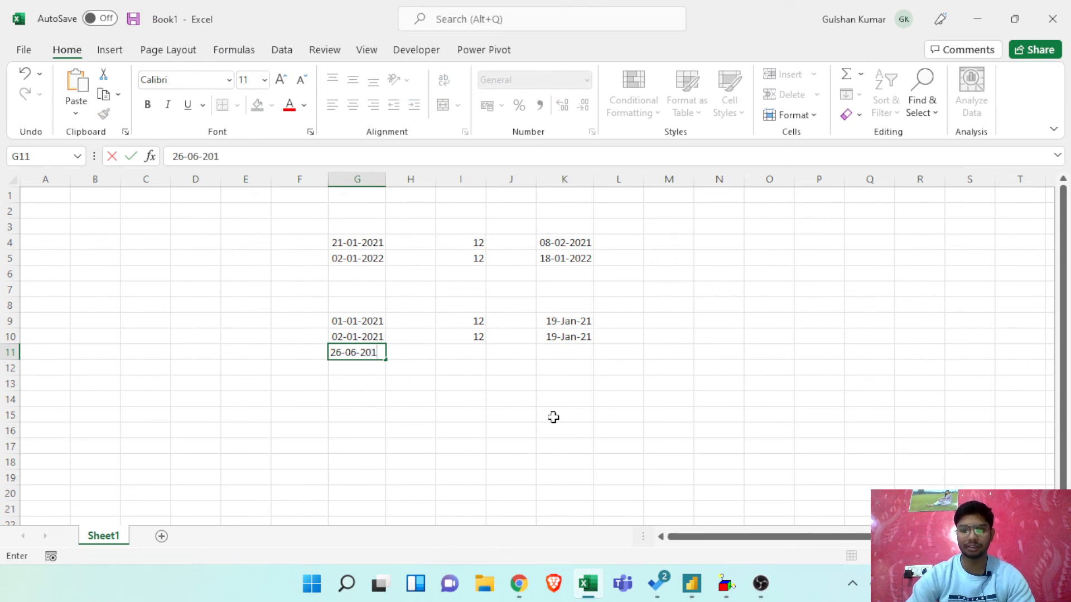
key("BackSpace")
type("21")
key("Tab")
key("Tab")
type("12")
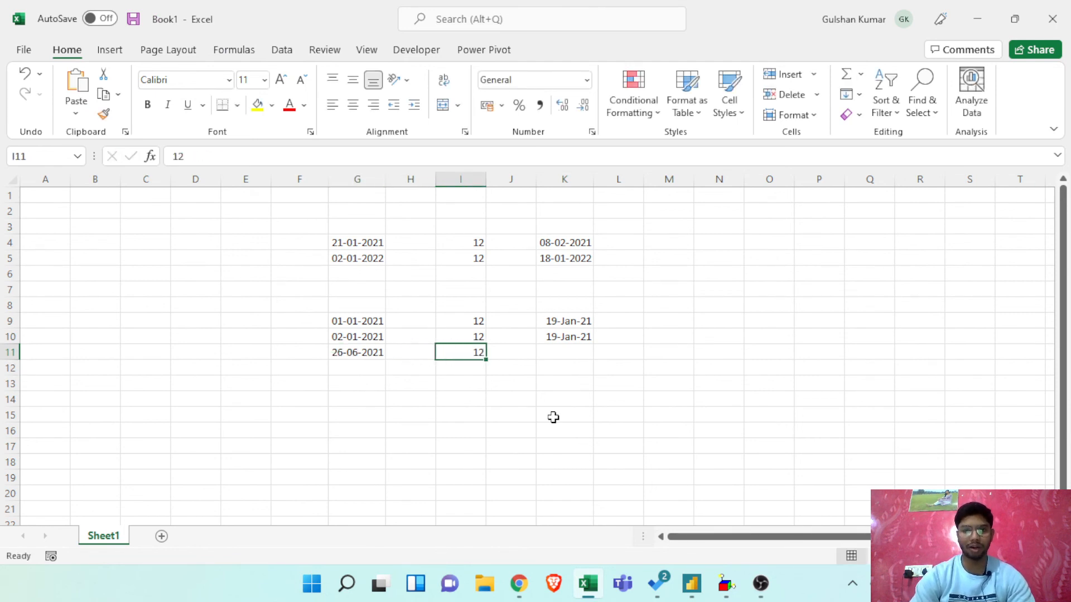
key("Tab")
key("Tab")
key("ctrl+d")
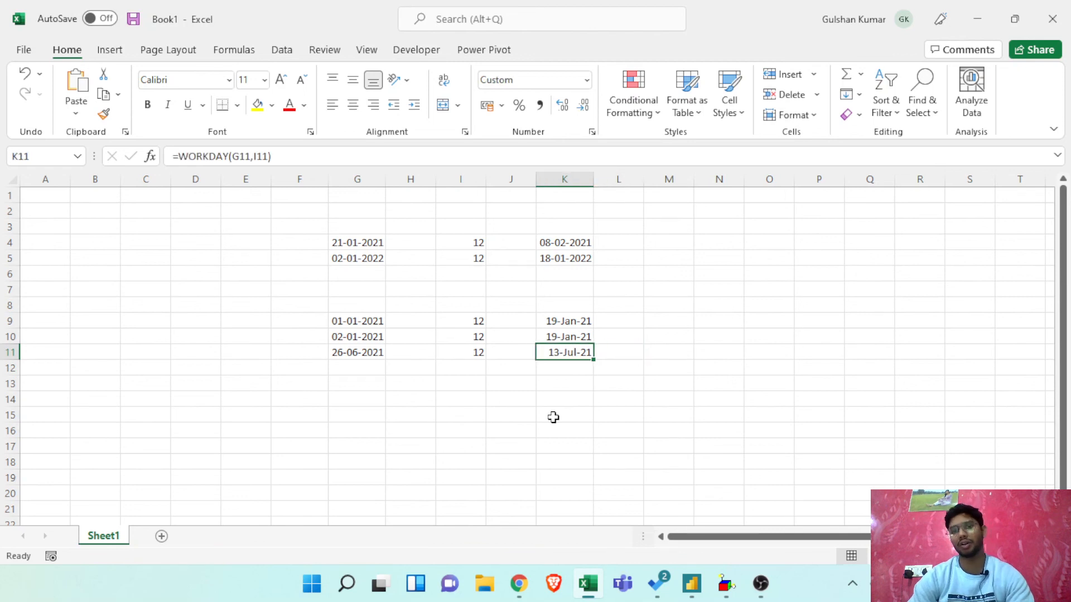
- Compare the Excel result with the 26 June 2021 row in Power BI, and switch to the YouTube Studio comments in Chrome
key("alt+Tab")
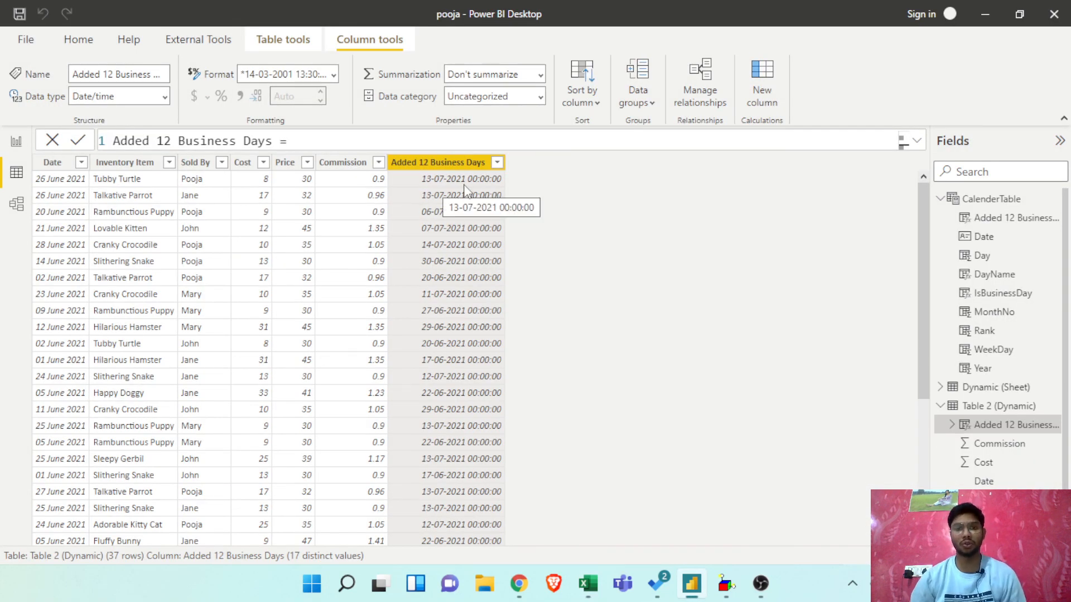
left_click(519, 585)
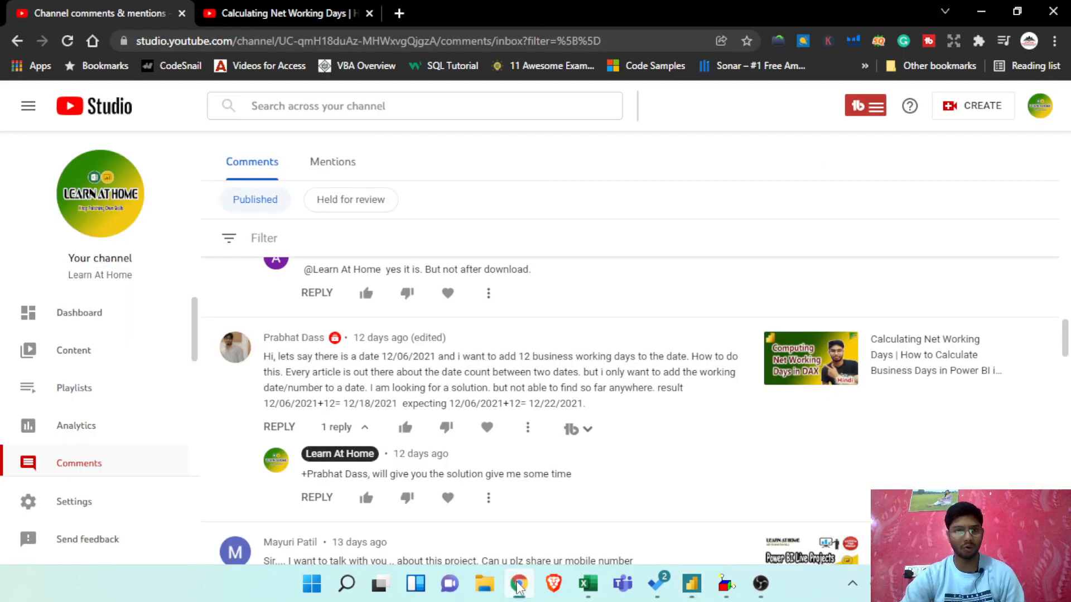